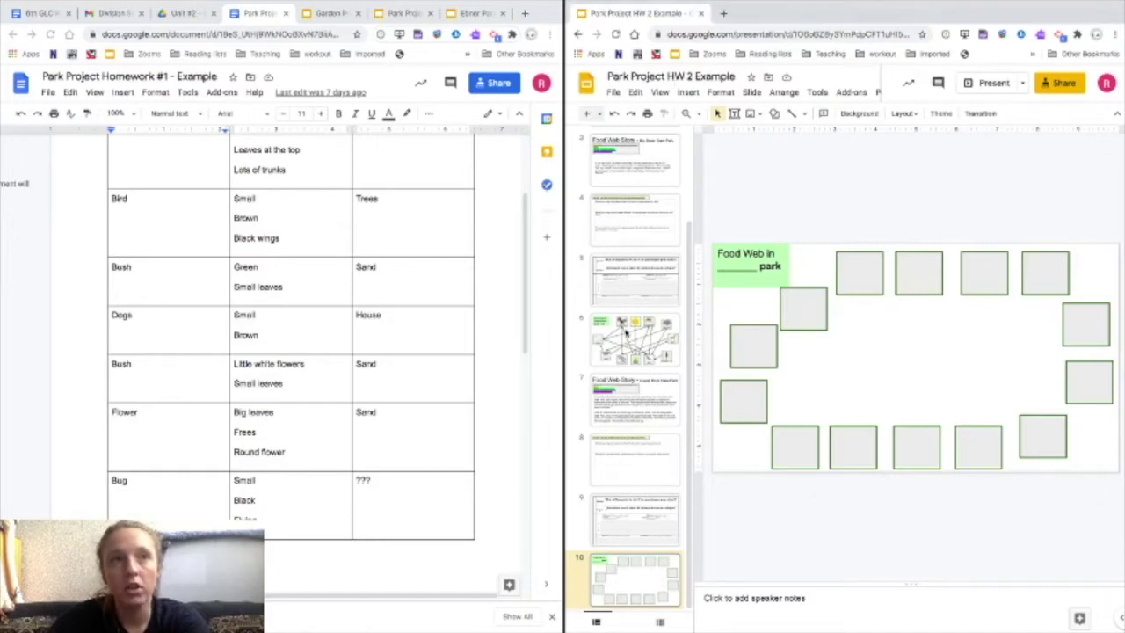
- Review the example food webs for Big Basin State Park and Castle Rock State Park, and return to the blank food web on slide 10
{"action": "scroll", "coordinate": [626, 238], "scroll_direction": "up", "scroll_amount": 3}
{"action": "left_click", "coordinate": [640, 215]}
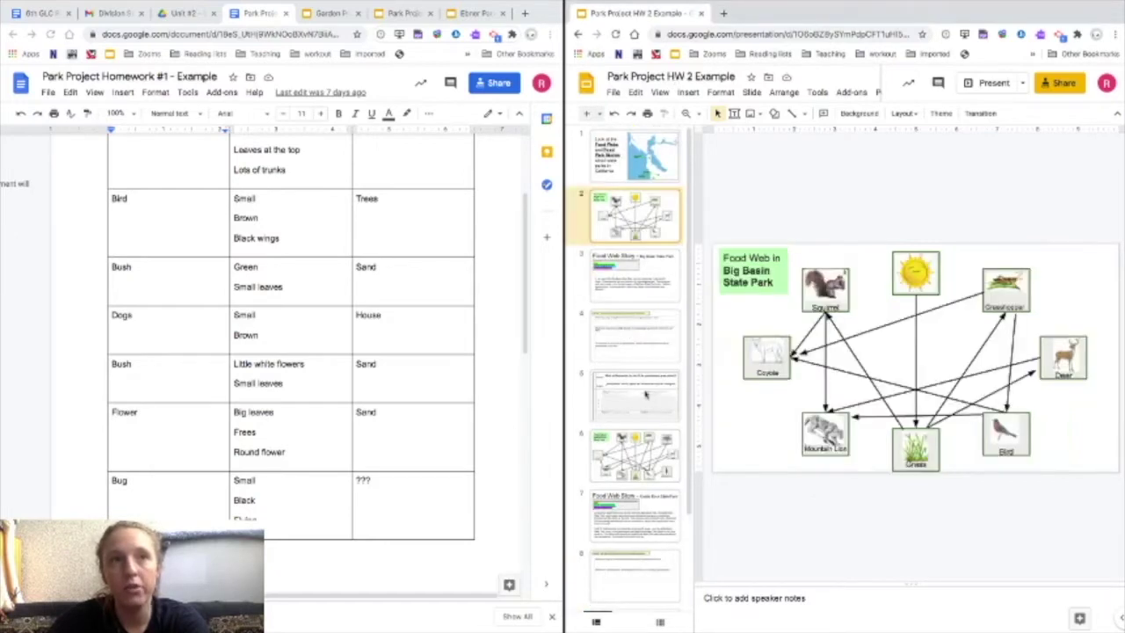
{"action": "left_click", "coordinate": [640, 479]}
{"action": "scroll", "coordinate": [640, 481], "scroll_direction": "down", "scroll_amount": 2}
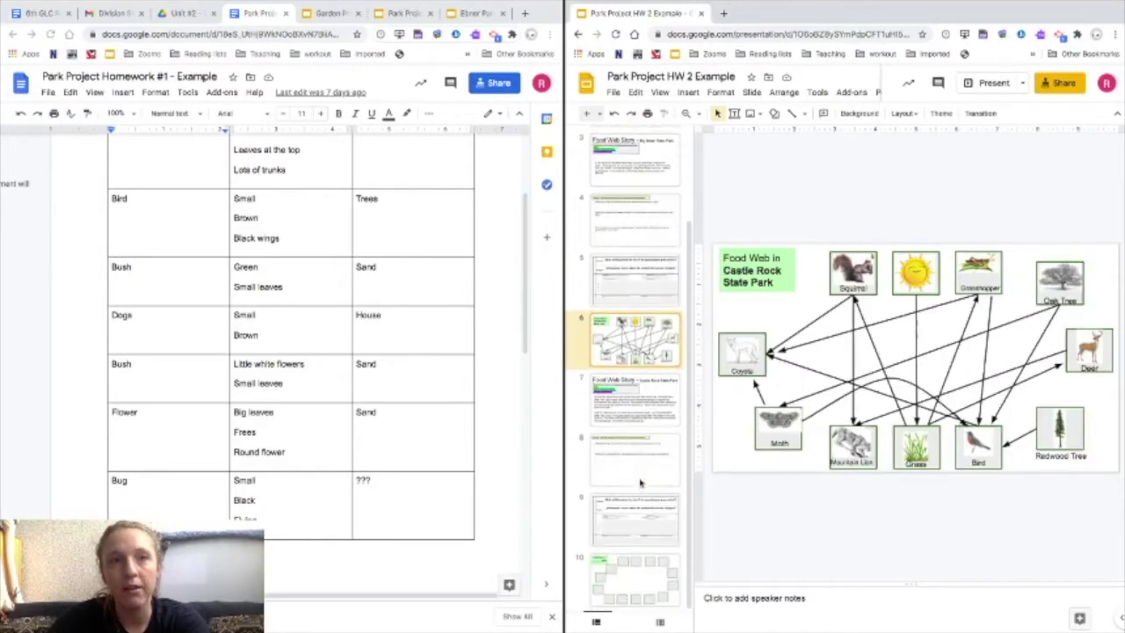
{"action": "left_click", "coordinate": [636, 586]}
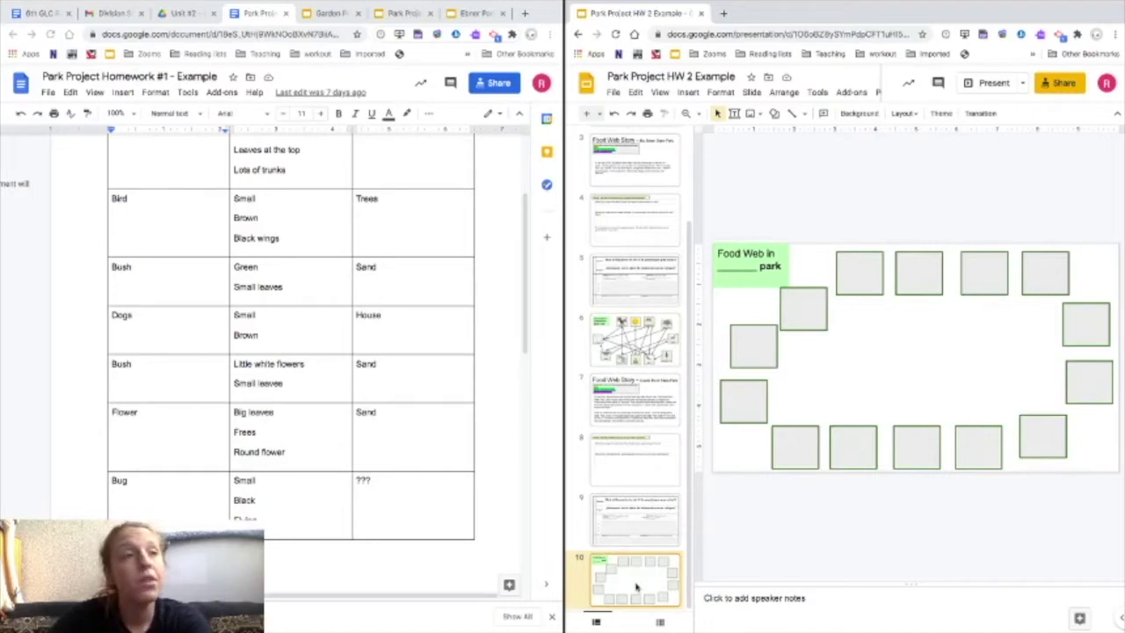
- Look through the whole homework table of types, descriptions and habitats, from the park name down to the empty rows
{"action": "scroll", "coordinate": [419, 316], "scroll_direction": "up", "scroll_amount": 3}
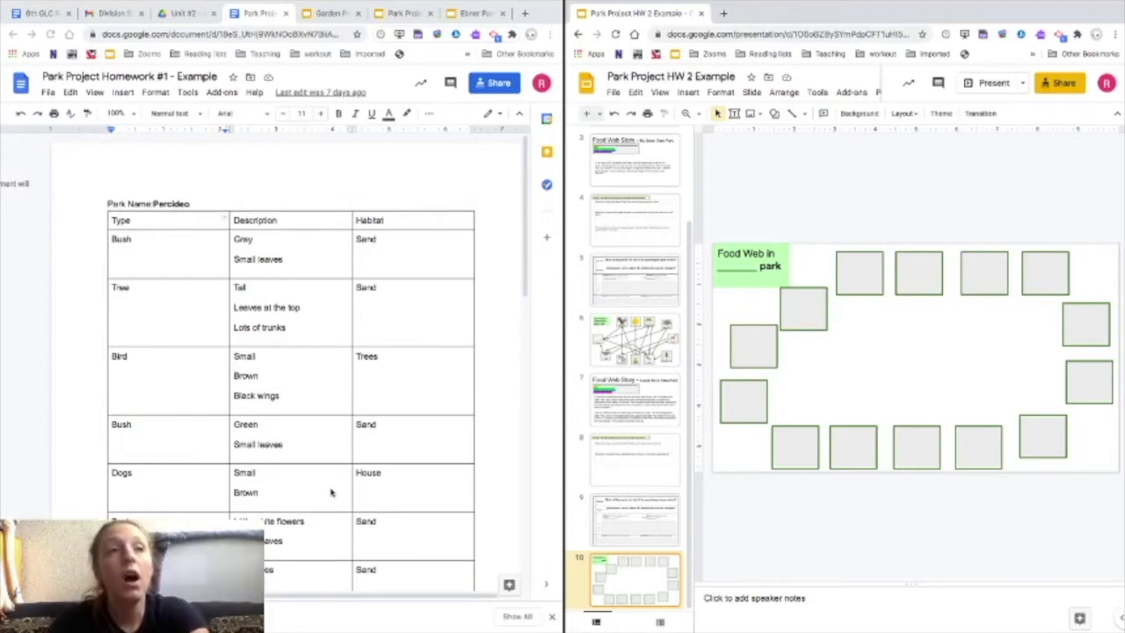
{"action": "scroll", "coordinate": [330, 492], "scroll_direction": "down", "scroll_amount": 10}
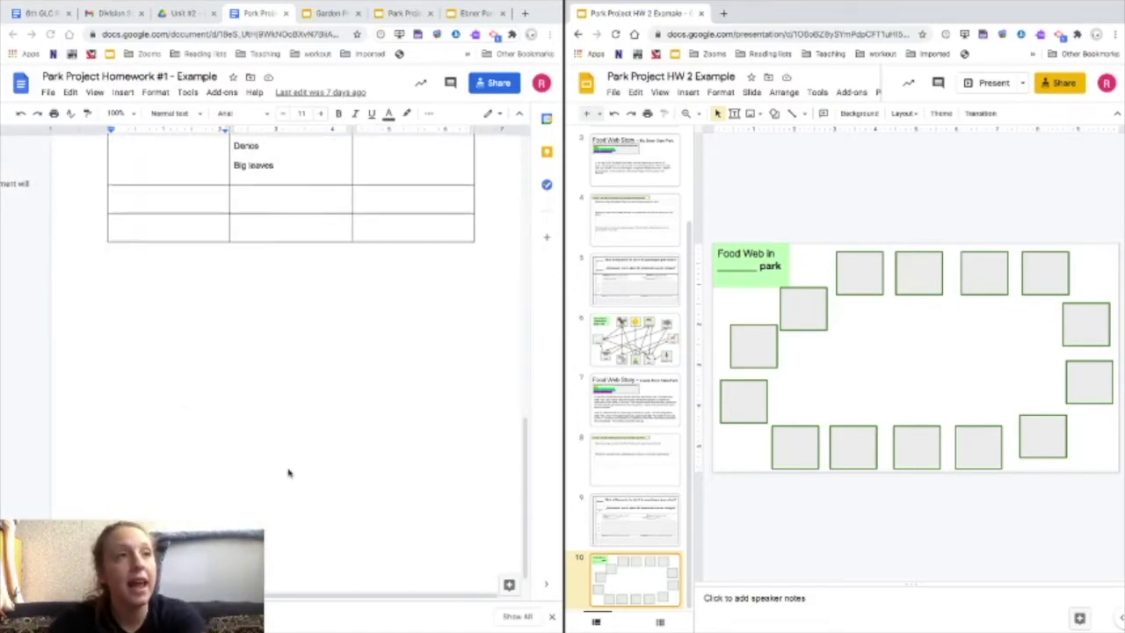
{"action": "scroll", "coordinate": [289, 471], "scroll_direction": "up", "scroll_amount": 10}
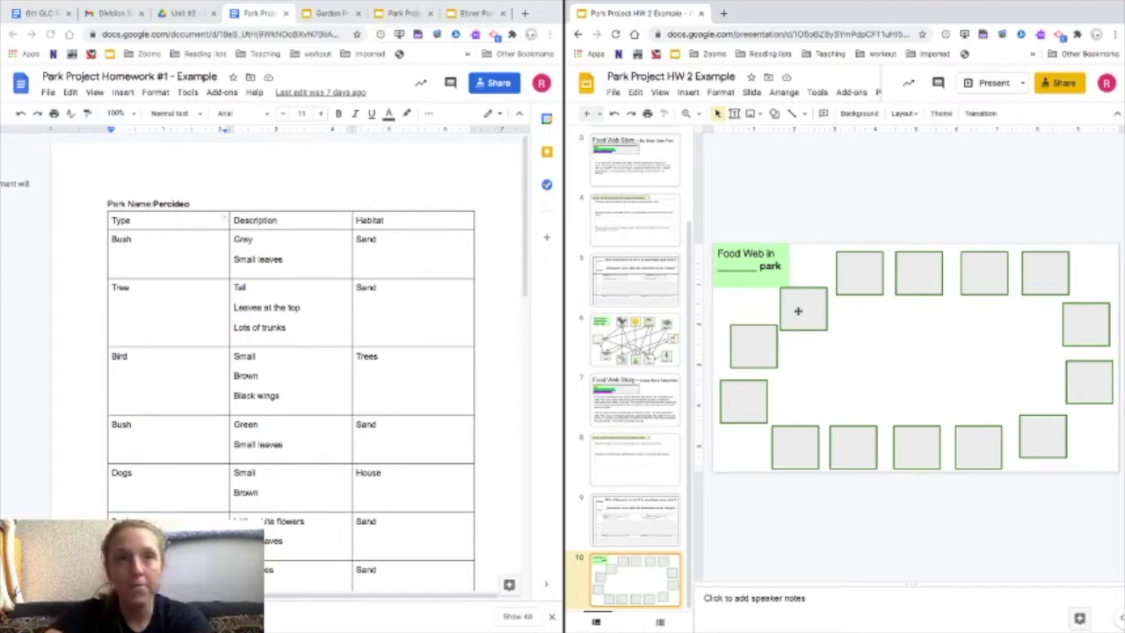
{"action": "left_click", "coordinate": [752, 351]}
{"action": "left_click", "coordinate": [741, 414]}
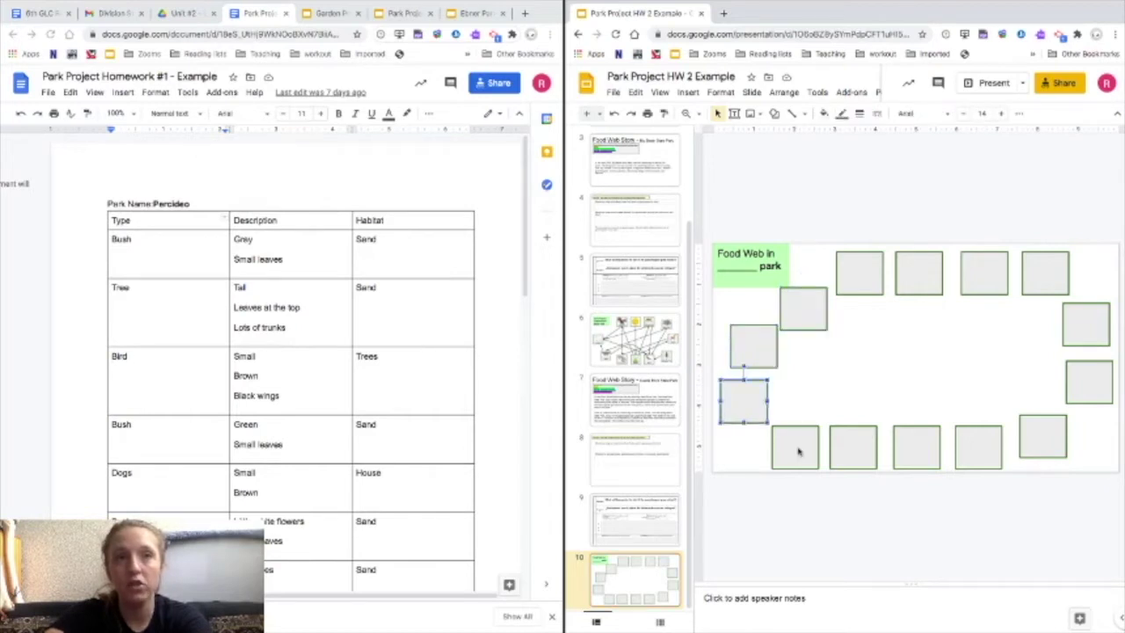
{"action": "left_click", "coordinate": [799, 452]}
{"action": "left_click", "coordinate": [847, 450]}
{"action": "left_click", "coordinate": [917, 453]}
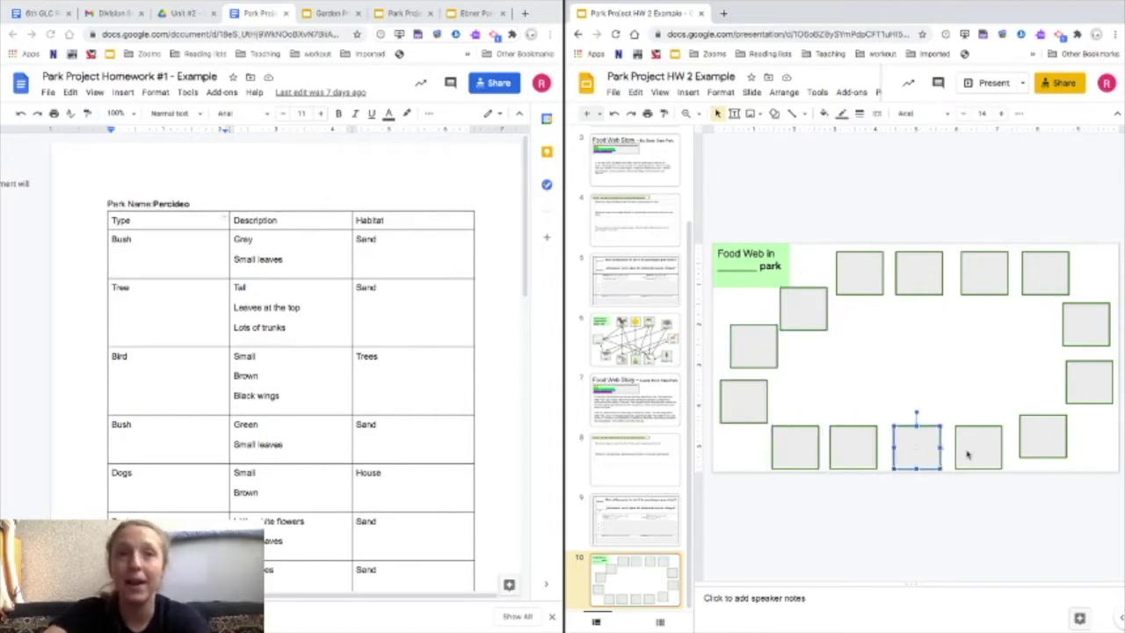
{"action": "left_click", "coordinate": [985, 454]}
{"action": "left_click", "coordinate": [1032, 445]}
{"action": "left_click", "coordinate": [1083, 397]}
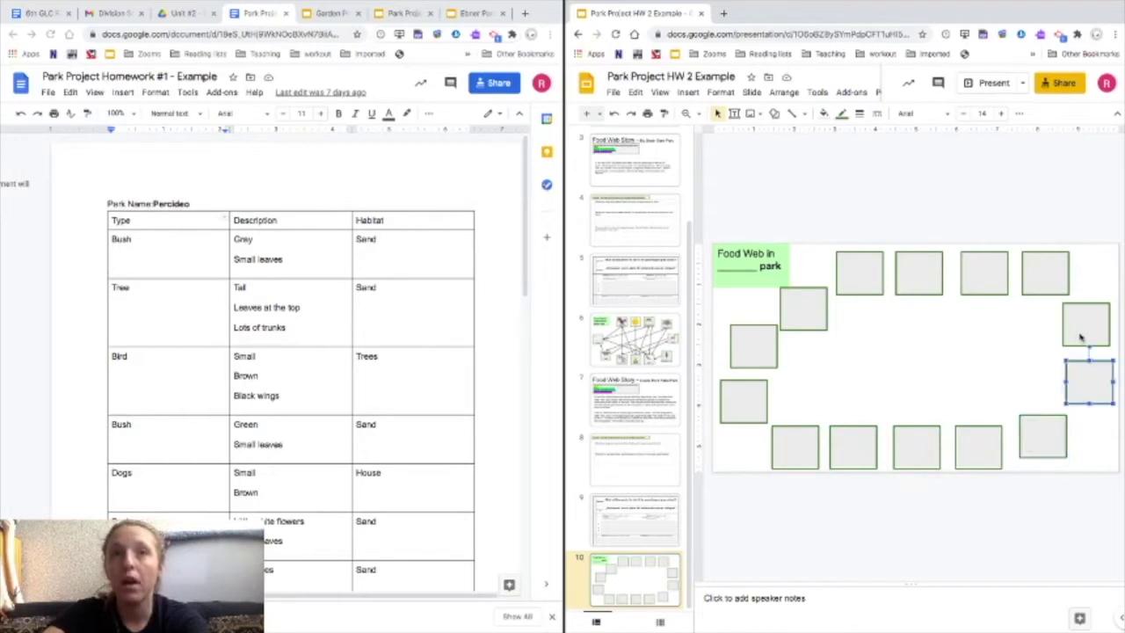
{"action": "left_click", "coordinate": [1081, 339]}
{"action": "left_click", "coordinate": [1041, 290]}
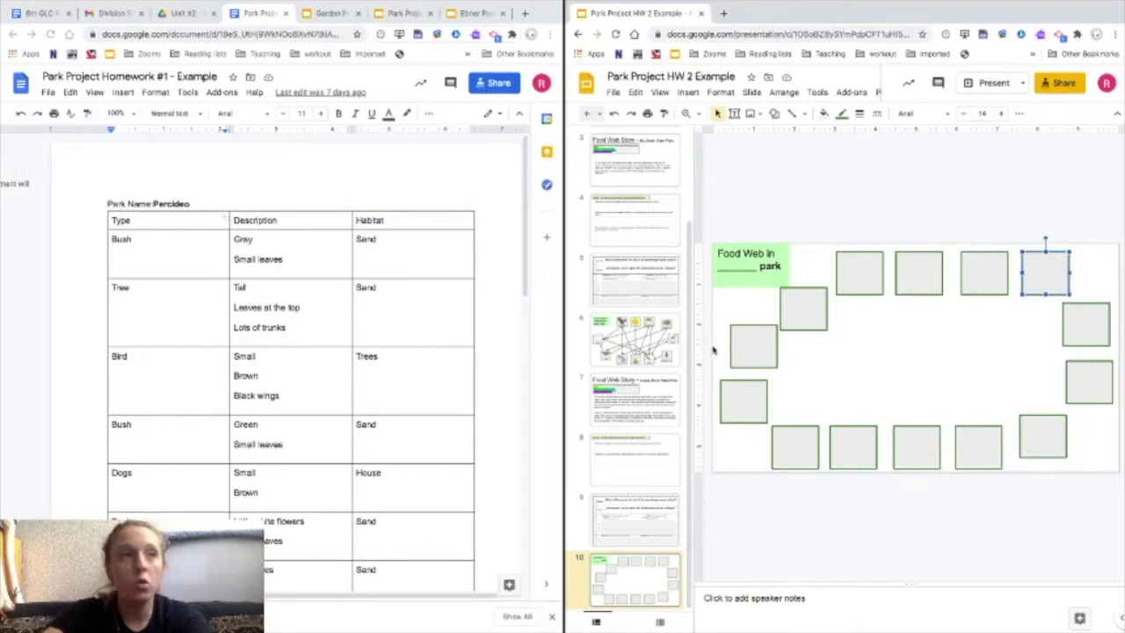
- Label the empty box just below the "Food Web in" title block as Bush
{"action": "left_click", "coordinate": [794, 318]}
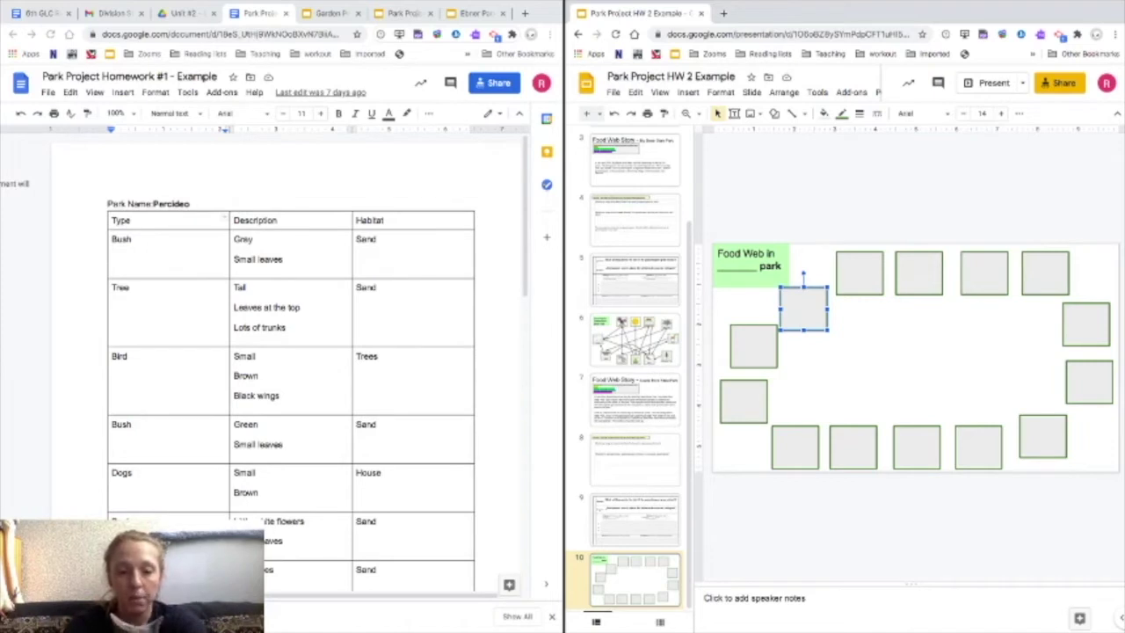
{"action": "type", "text": "s"}
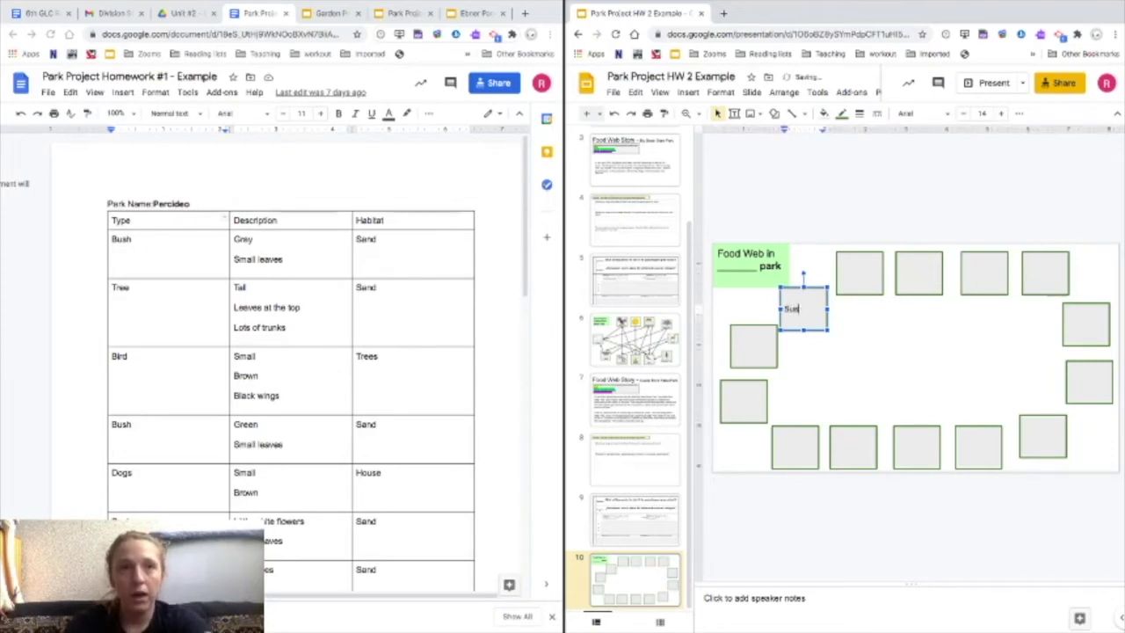
{"action": "key", "text": "BackSpace"}
{"action": "key", "text": "BackSpace"}
{"action": "key", "text": "BackSpace"}
{"action": "key", "text": "BackSpace"}
{"action": "type", "text": "B"}
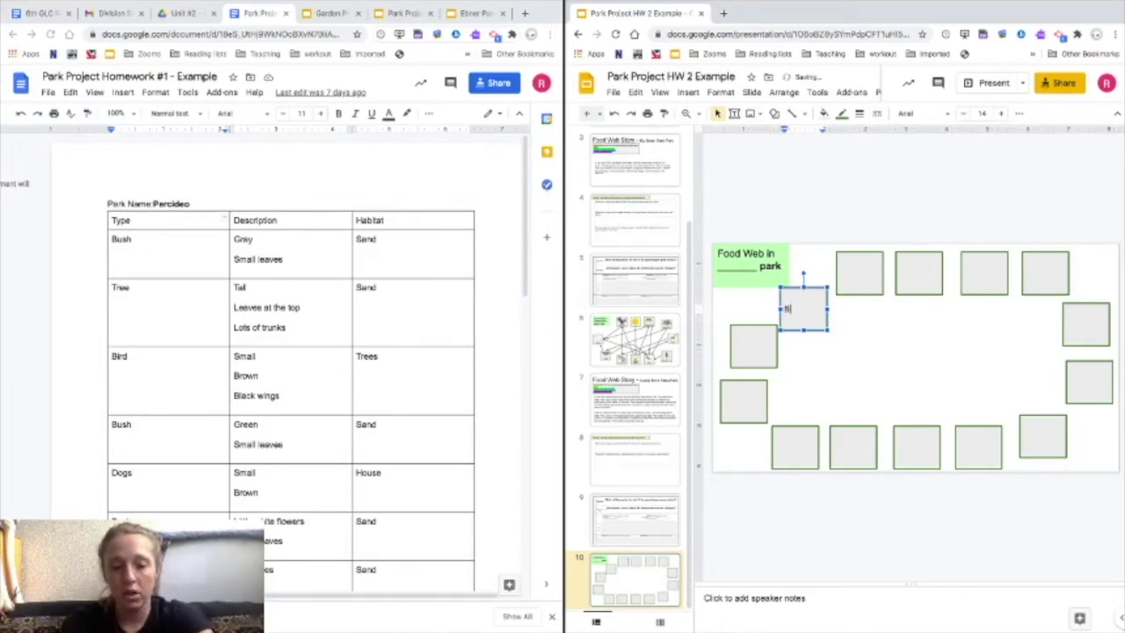
{"action": "type", "text": "ush"}
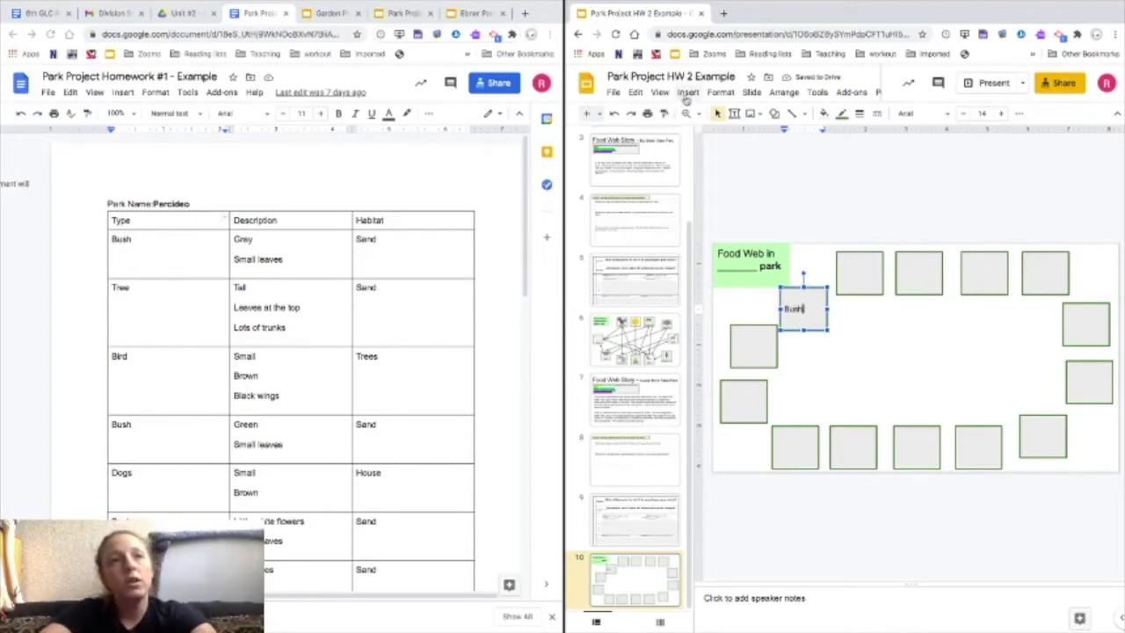
- Search the web for a "Bush plant" image, insert the bush on a white background, and shrink it onto the Bush box
{"action": "left_click", "coordinate": [687, 92]}
{"action": "mouse_move", "coordinate": [703, 118]}
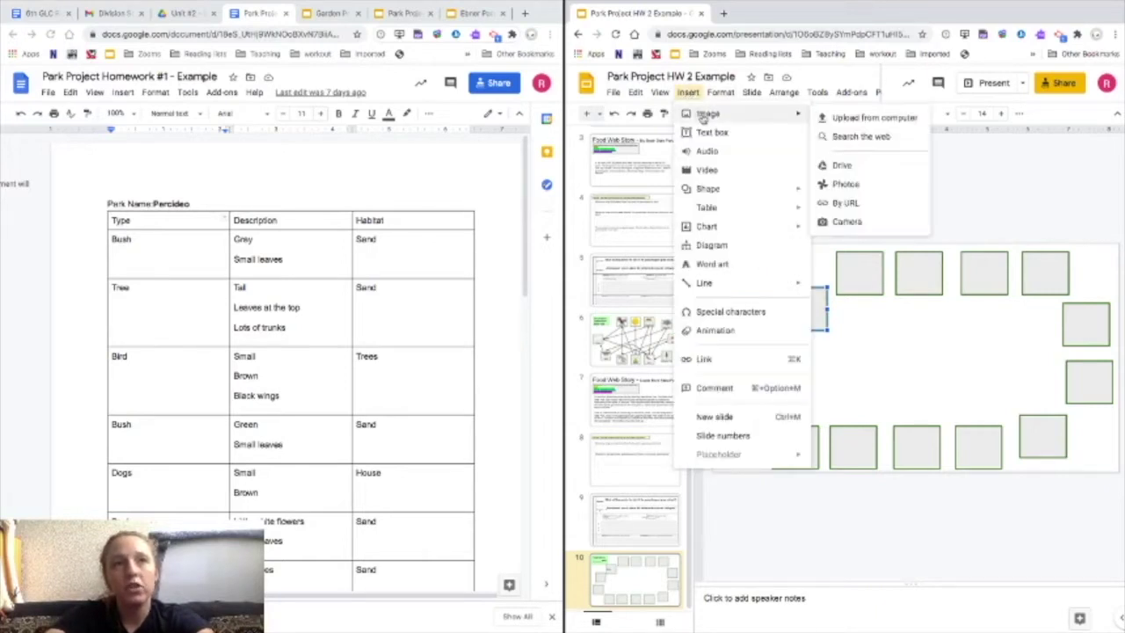
{"action": "left_click", "coordinate": [863, 139]}
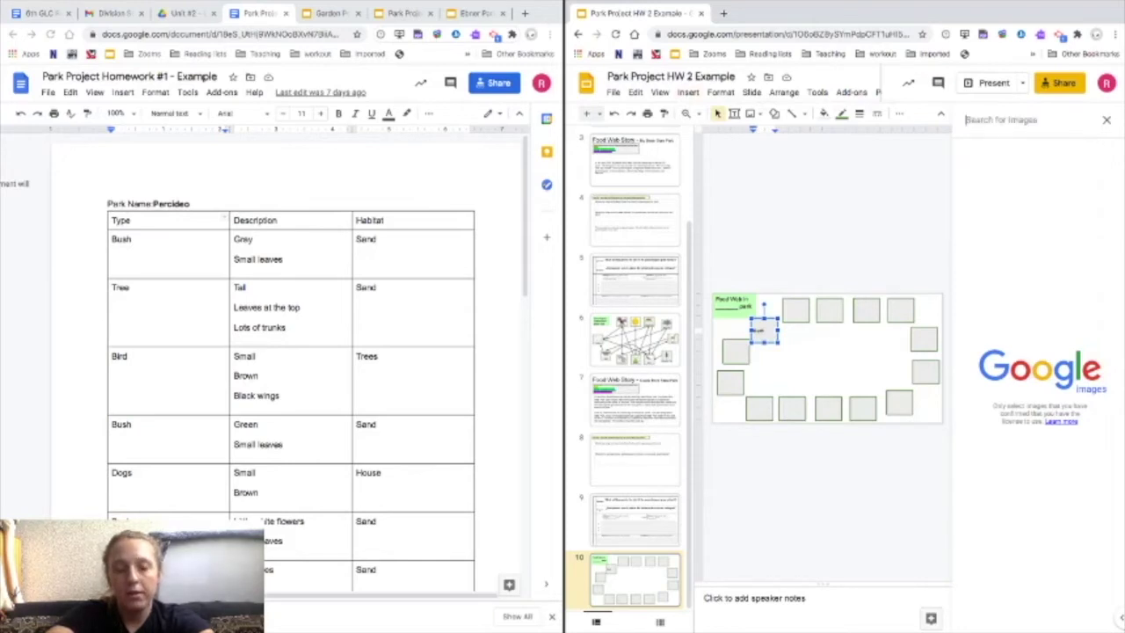
{"action": "type", "text": "Bush plant"}
{"action": "key", "text": "Return"}
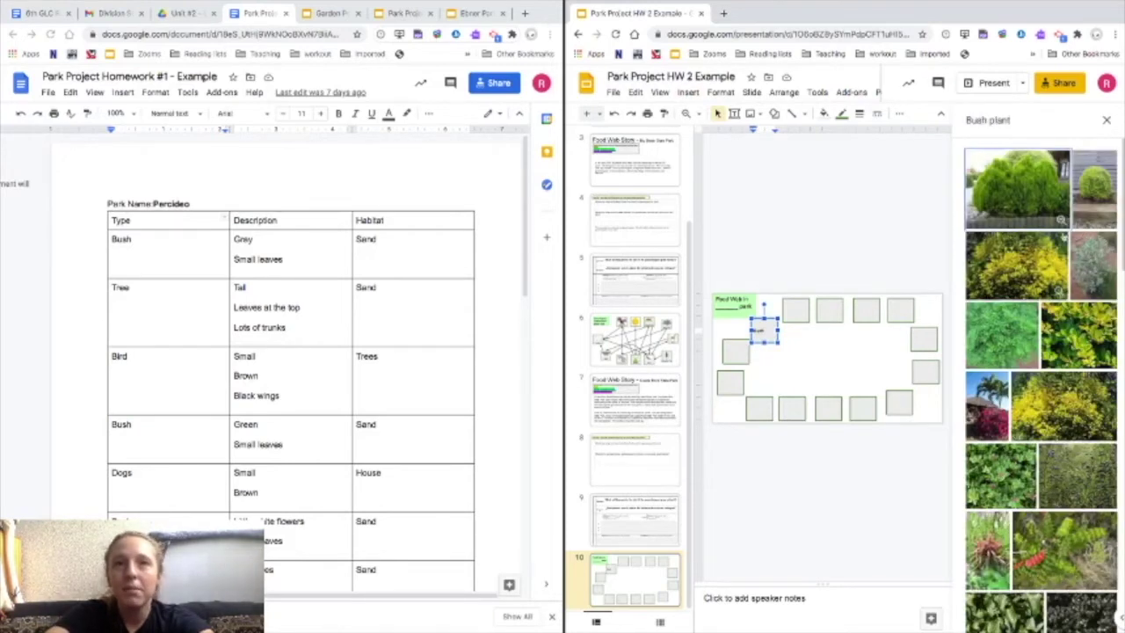
{"action": "scroll", "coordinate": [1036, 291], "scroll_direction": "down", "scroll_amount": 5}
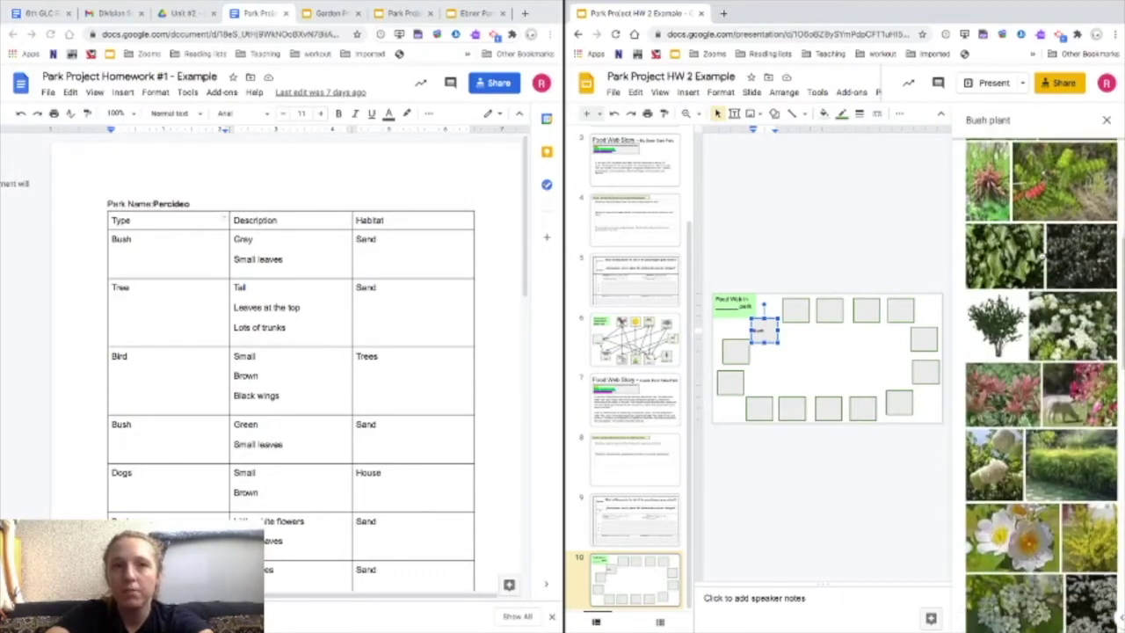
{"action": "left_click", "coordinate": [997, 312]}
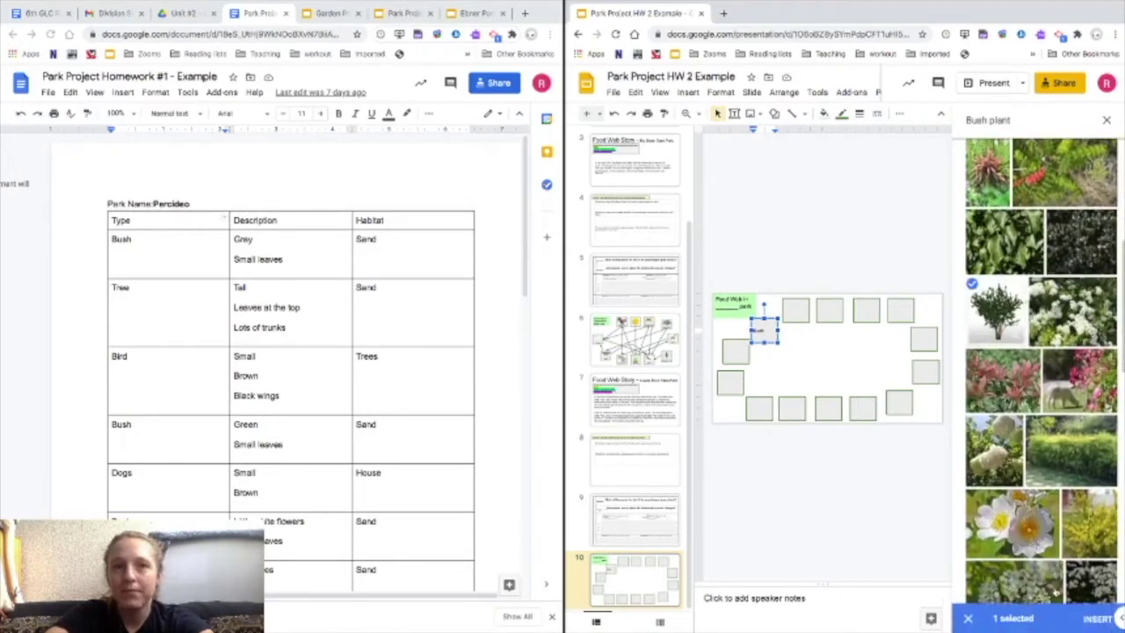
{"action": "left_click", "coordinate": [1098, 619]}
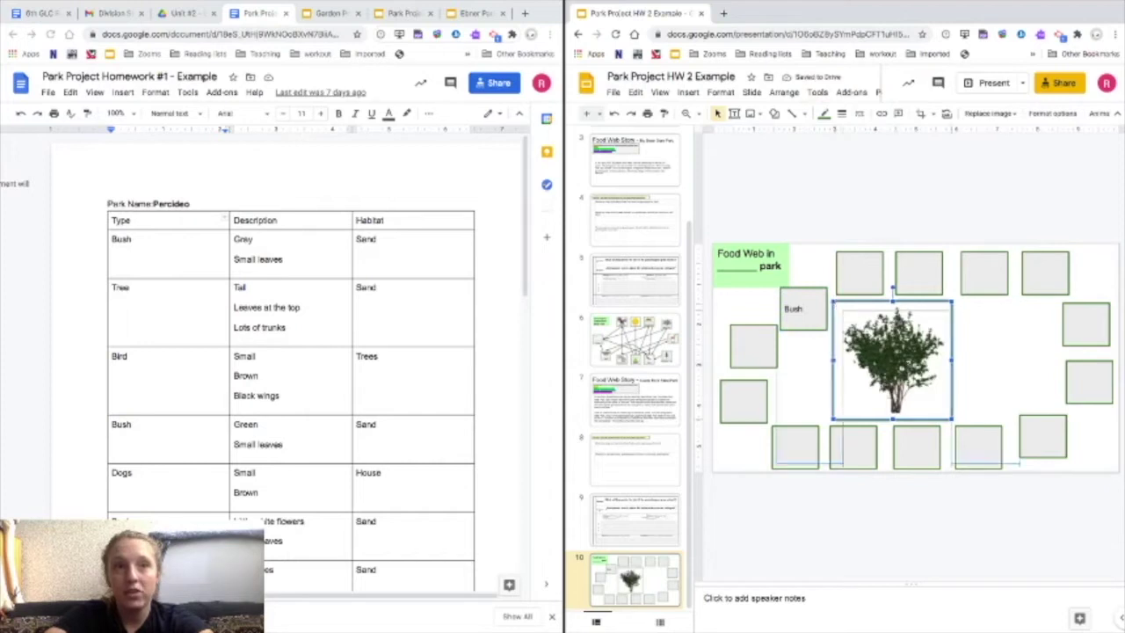
{"action": "left_click_drag", "start_coordinate": [835, 304], "coordinate": [806, 288]}
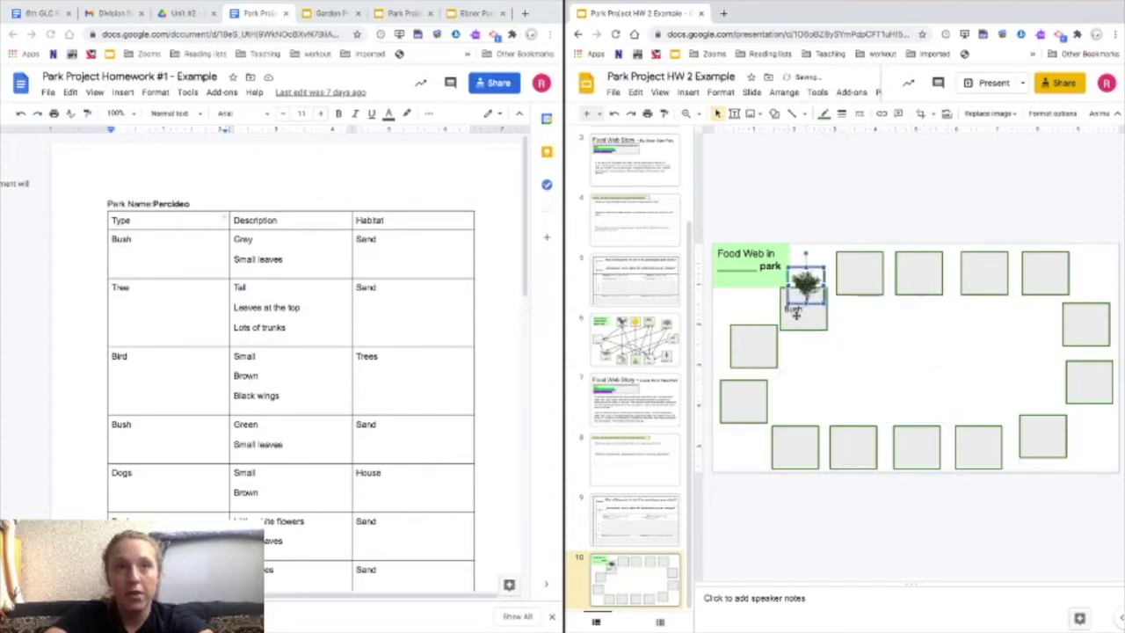
- Centre the Bush label horizontally, align it to the bottom of its box, and reposition the bush picture above the label
{"action": "left_click", "coordinate": [794, 309]}
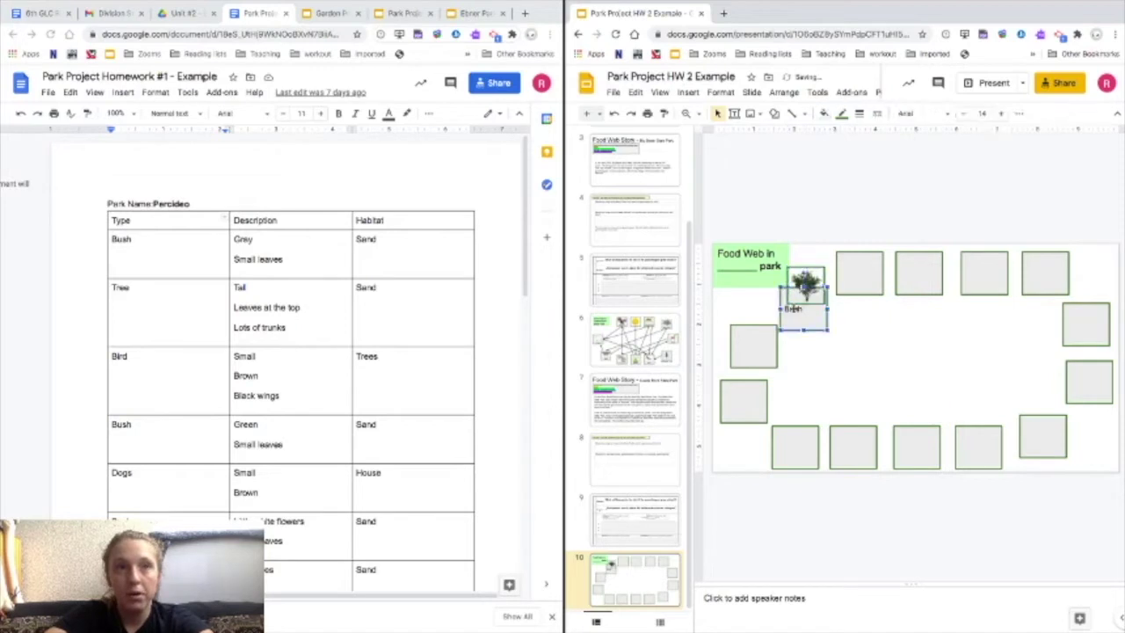
{"action": "left_click", "coordinate": [1017, 114]}
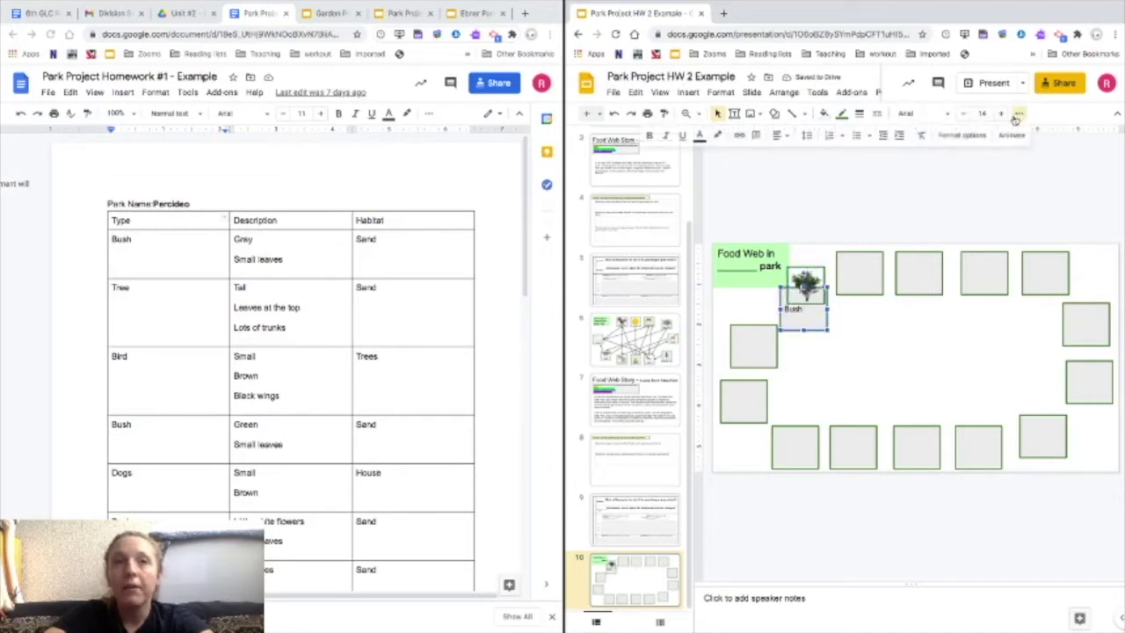
{"action": "left_click", "coordinate": [779, 136]}
{"action": "left_click", "coordinate": [797, 153]}
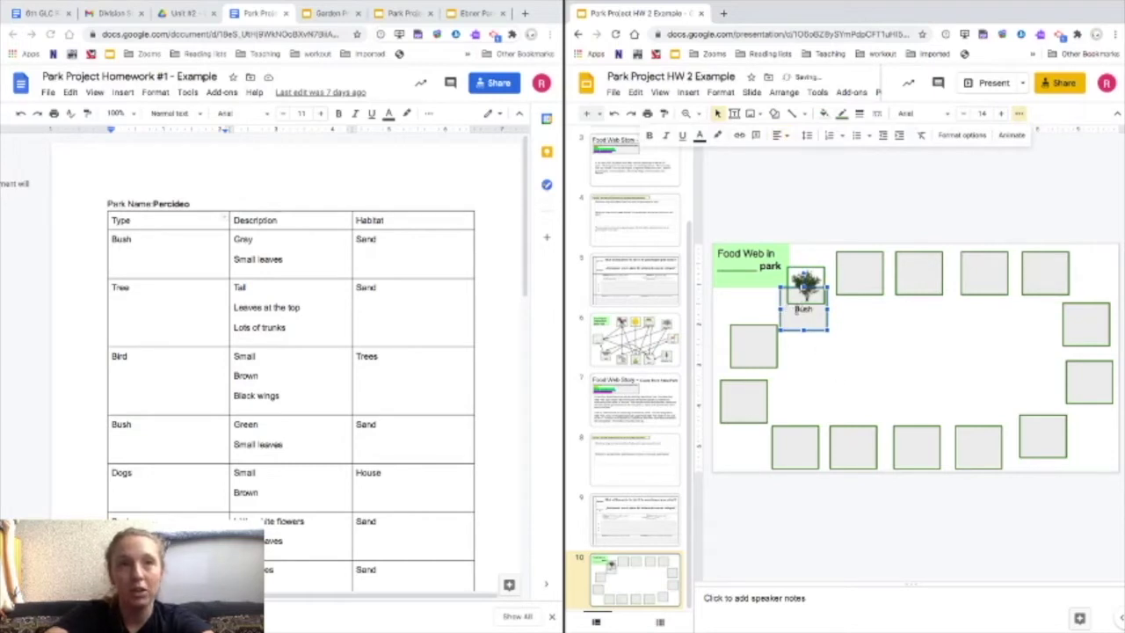
{"action": "left_click", "coordinate": [781, 136]}
{"action": "left_click", "coordinate": [812, 170]}
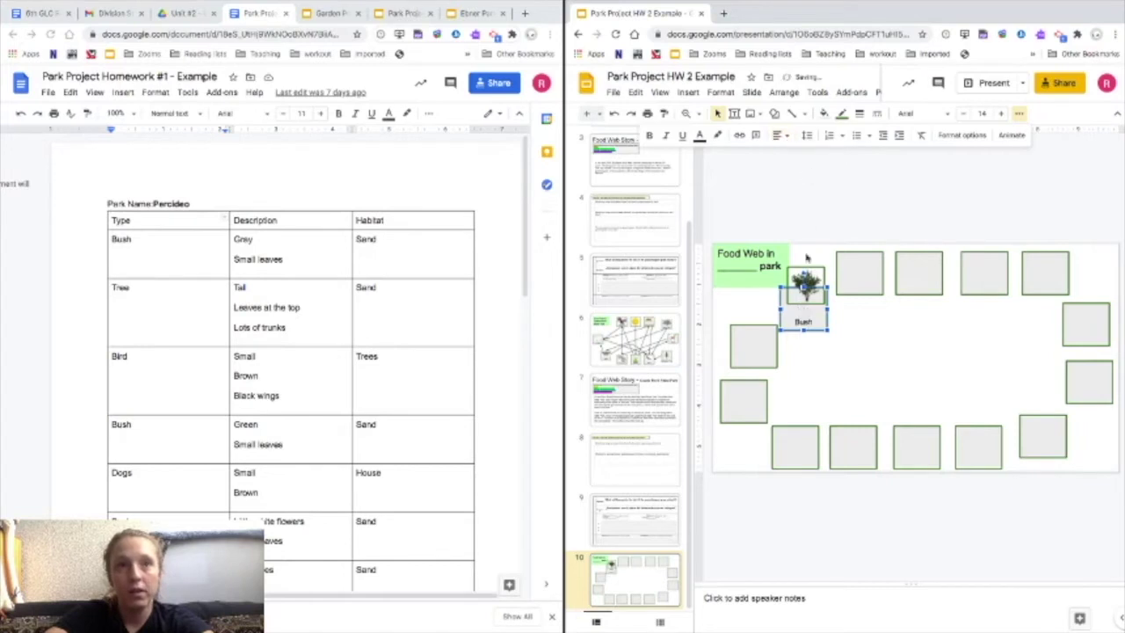
{"action": "left_click", "coordinate": [802, 295]}
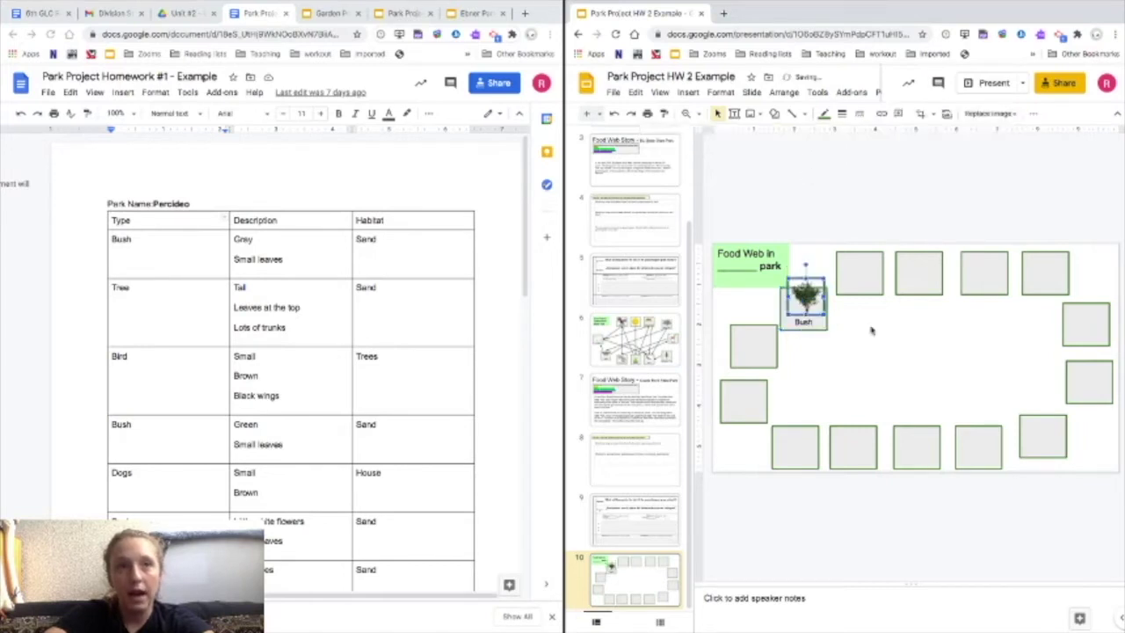
{"action": "left_click_drag", "start_coordinate": [801, 292], "coordinate": [796, 302]}
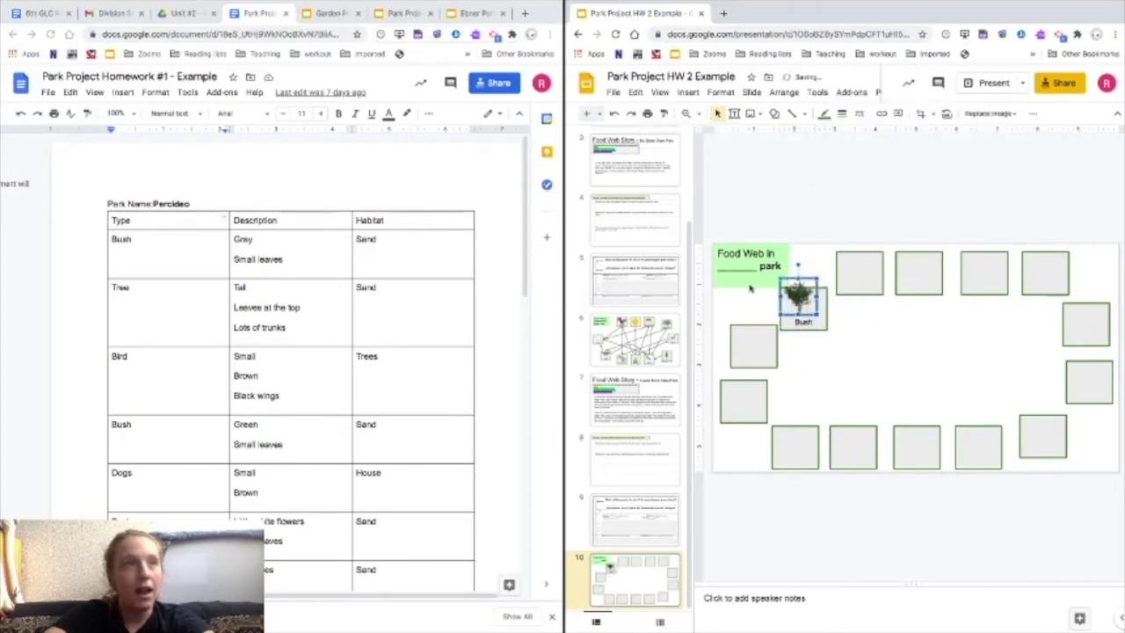
- Highlight the first two Bush entries in the homework table's Type column in yellow
{"action": "left_click", "coordinate": [131, 221]}
{"action": "double_click", "coordinate": [134, 239]}
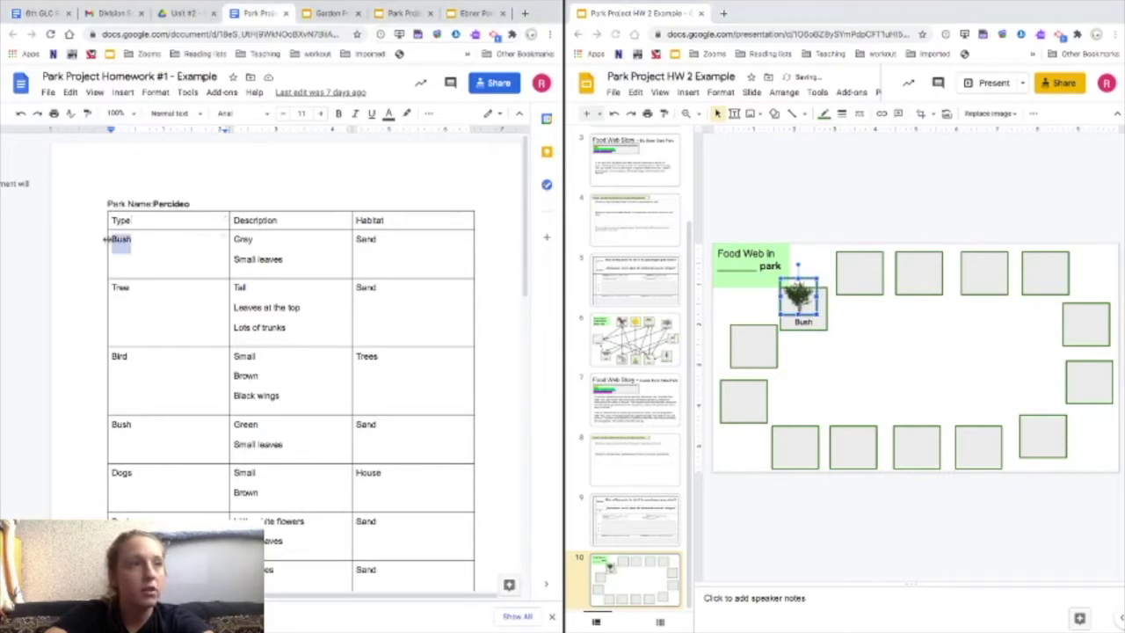
{"action": "left_click", "coordinate": [408, 113]}
{"action": "left_click", "coordinate": [449, 171]}
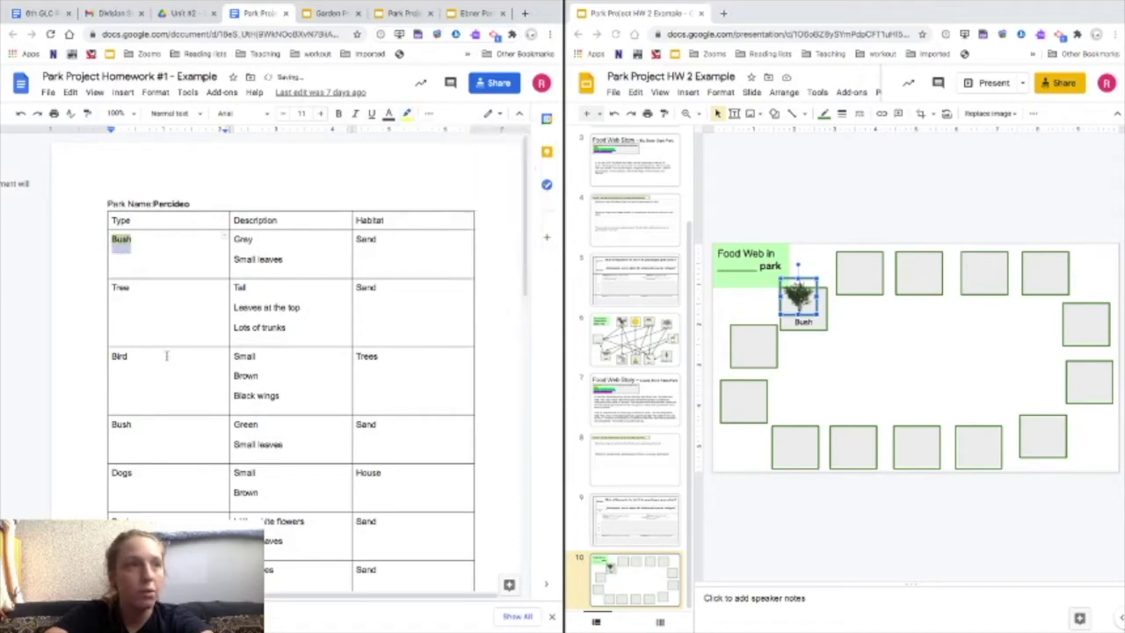
{"action": "left_click_drag", "start_coordinate": [133, 428], "coordinate": [104, 426]}
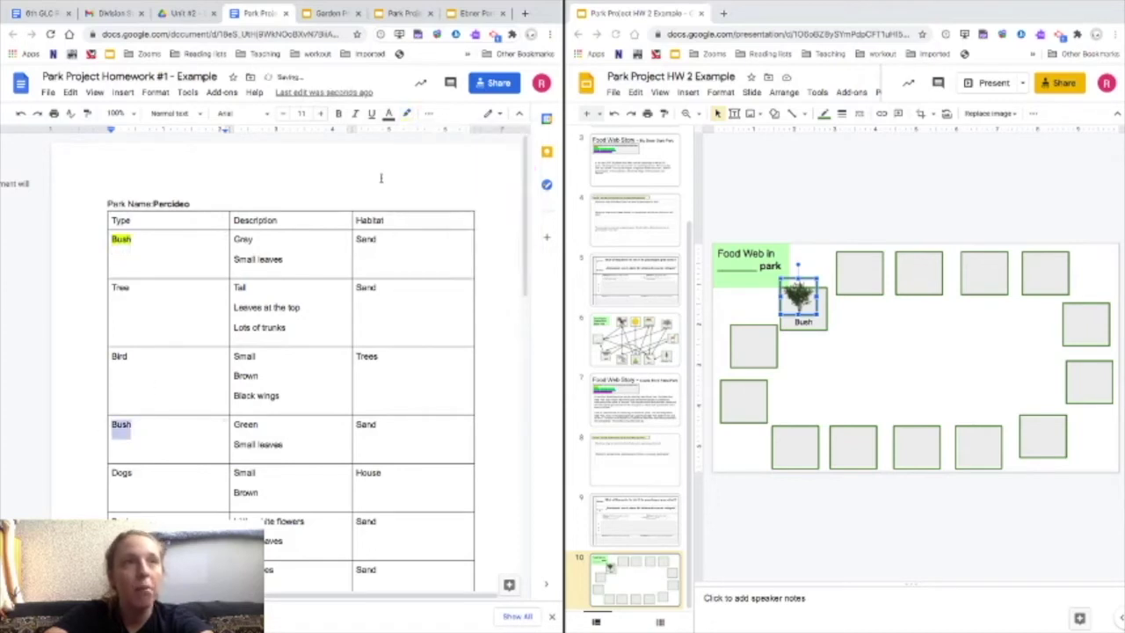
{"action": "left_click", "coordinate": [406, 113]}
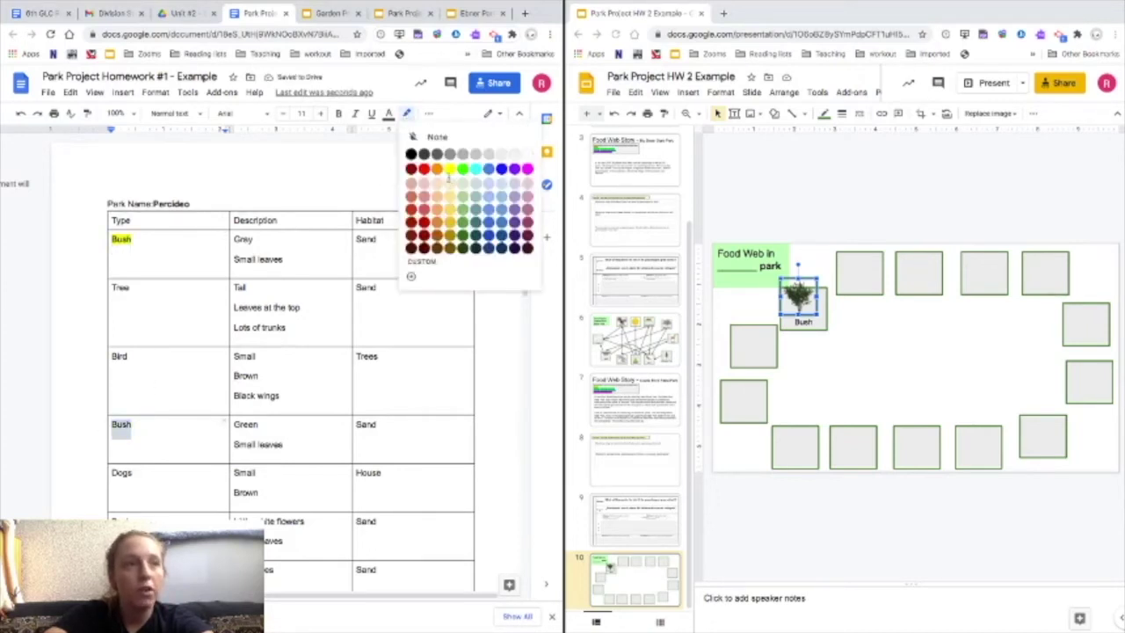
{"action": "left_click", "coordinate": [449, 168]}
- Highlight the Bush entry described as having little white flowers in yellow in the homework table
{"action": "scroll", "coordinate": [152, 350], "scroll_direction": "down", "scroll_amount": 5}
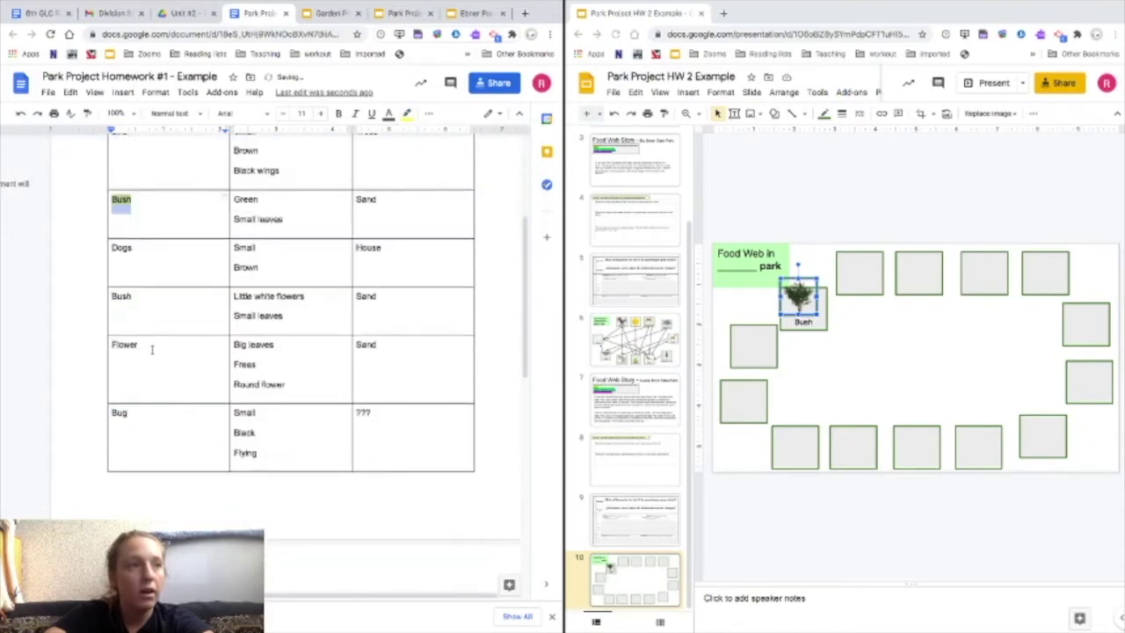
{"action": "double_click", "coordinate": [120, 296]}
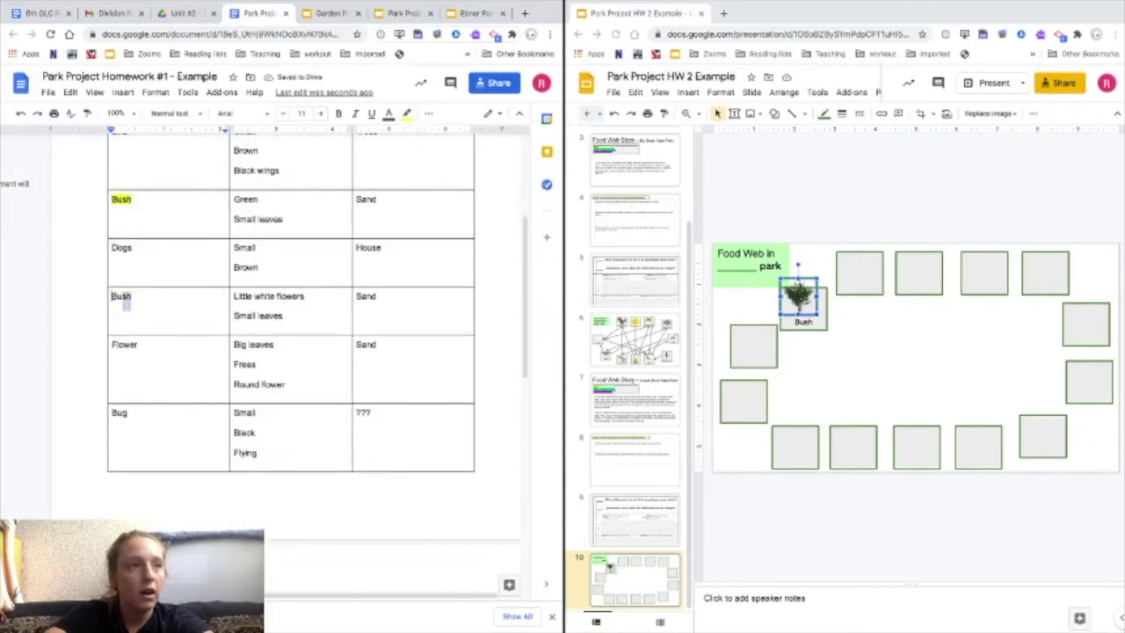
{"action": "left_click", "coordinate": [407, 114]}
{"action": "left_click", "coordinate": [448, 171]}
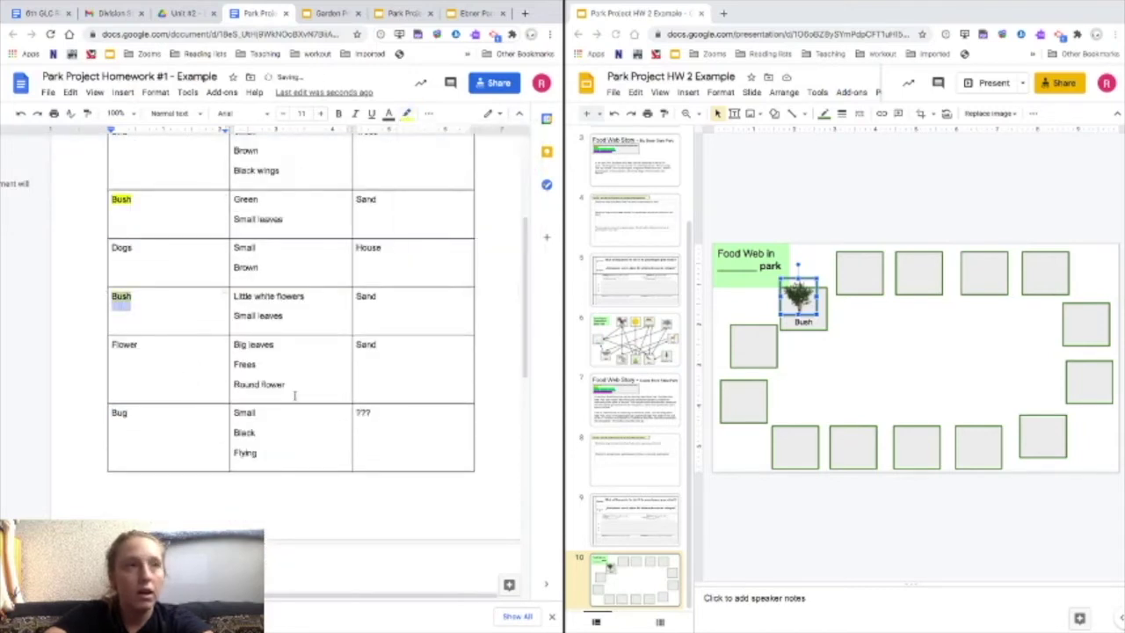
{"action": "scroll", "coordinate": [294, 396], "scroll_direction": "down", "scroll_amount": 5}
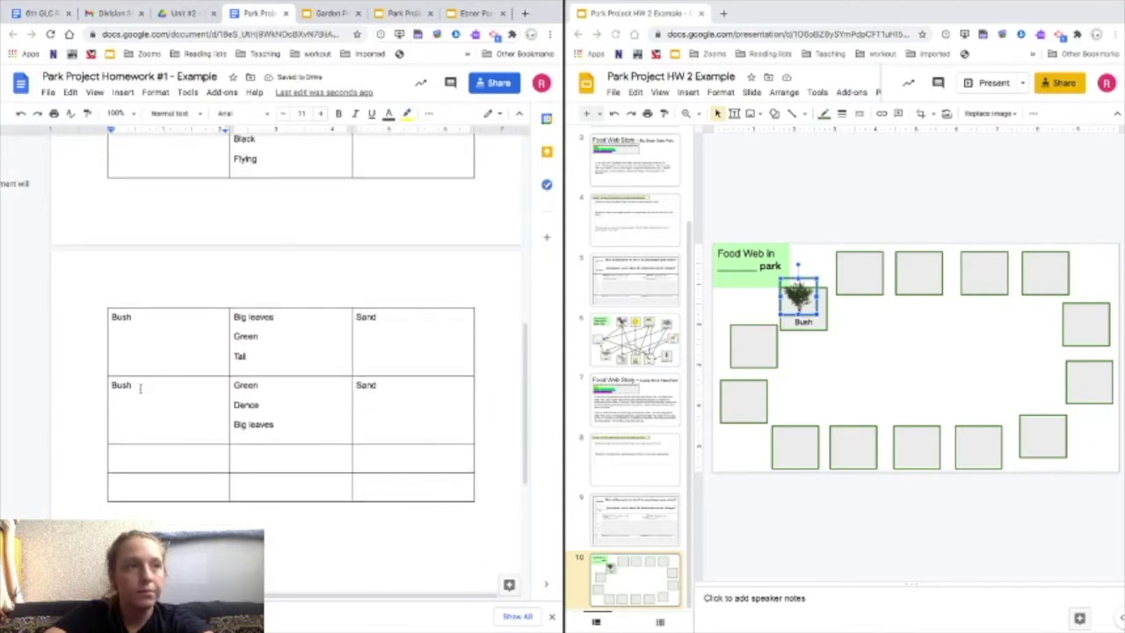
- Highlight the two Bush entries on the homework table's second page in yellow
{"action": "double_click", "coordinate": [129, 389]}
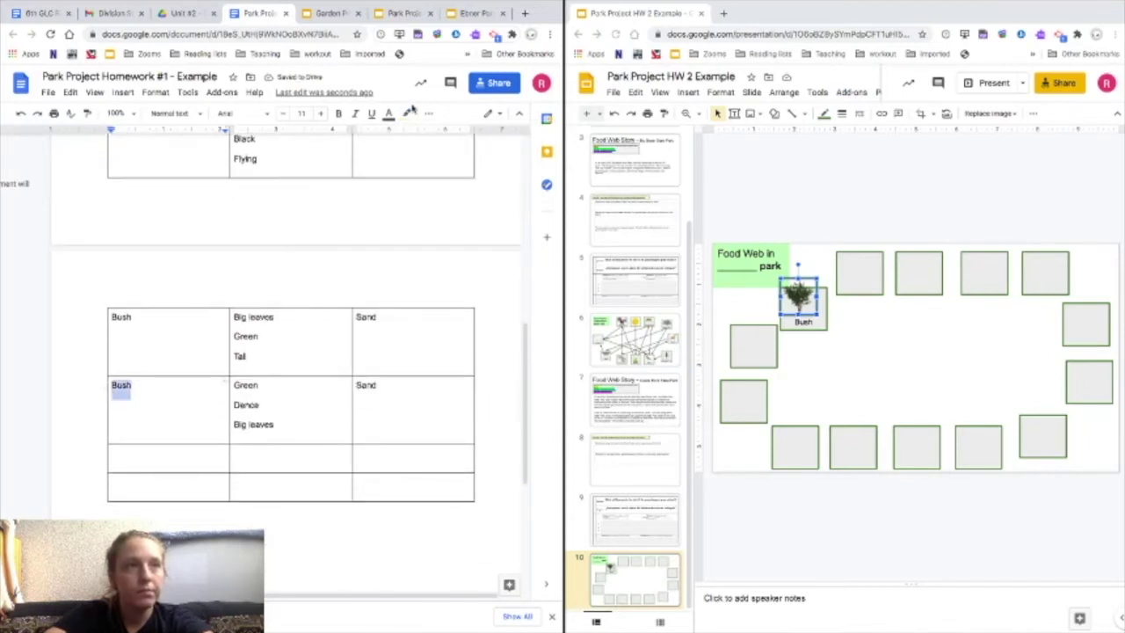
{"action": "left_click", "coordinate": [408, 114]}
{"action": "left_click", "coordinate": [444, 167]}
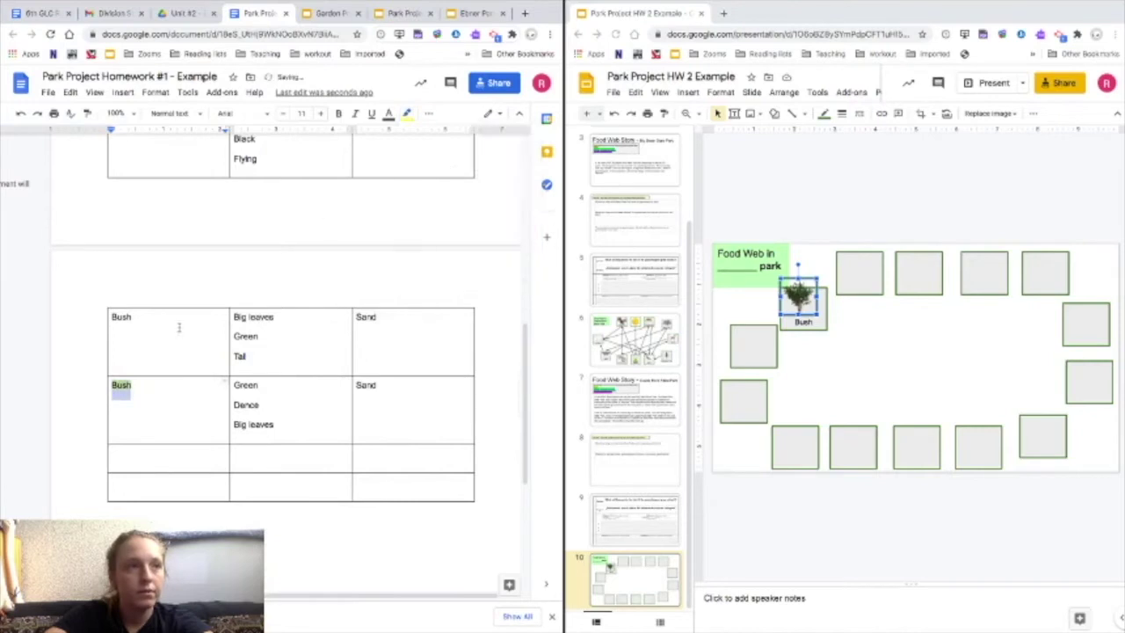
{"action": "double_click", "coordinate": [128, 318]}
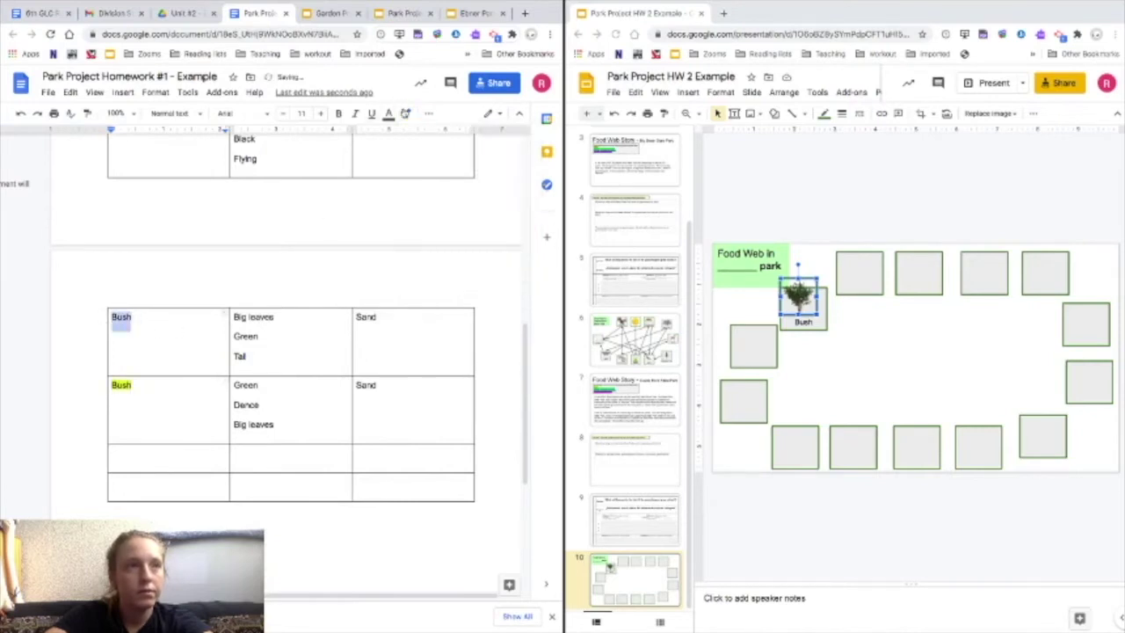
{"action": "left_click", "coordinate": [407, 116]}
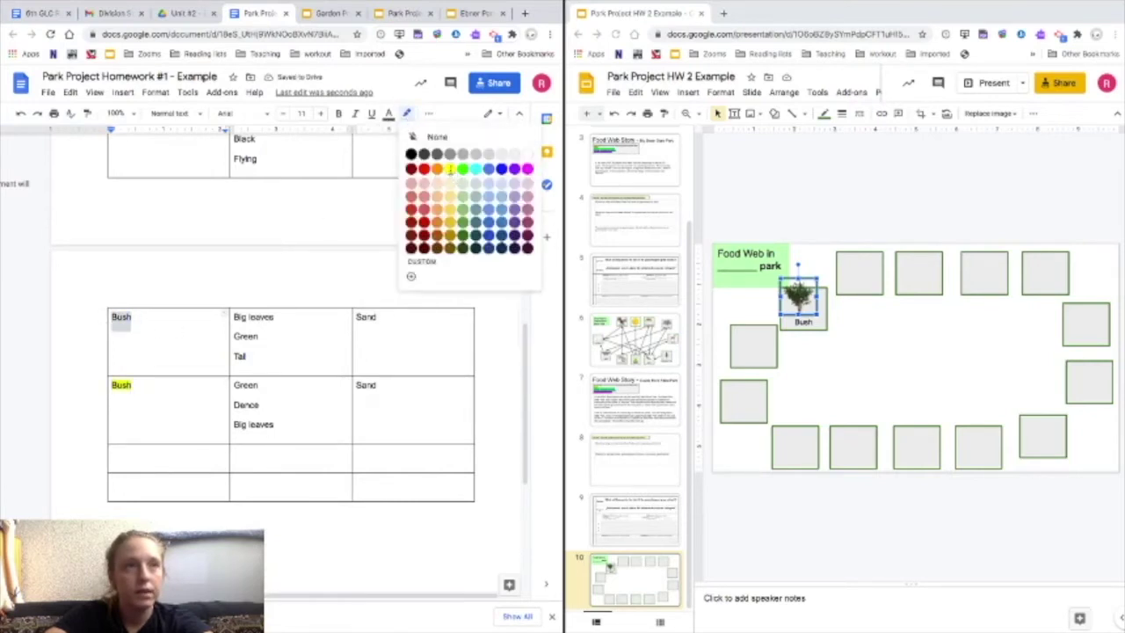
{"action": "left_click", "coordinate": [449, 169]}
- Label the upper blank box along the slide's right edge "Tree", following the Tree entry in the homework table
{"action": "scroll", "coordinate": [357, 296], "scroll_direction": "up", "scroll_amount": 10}
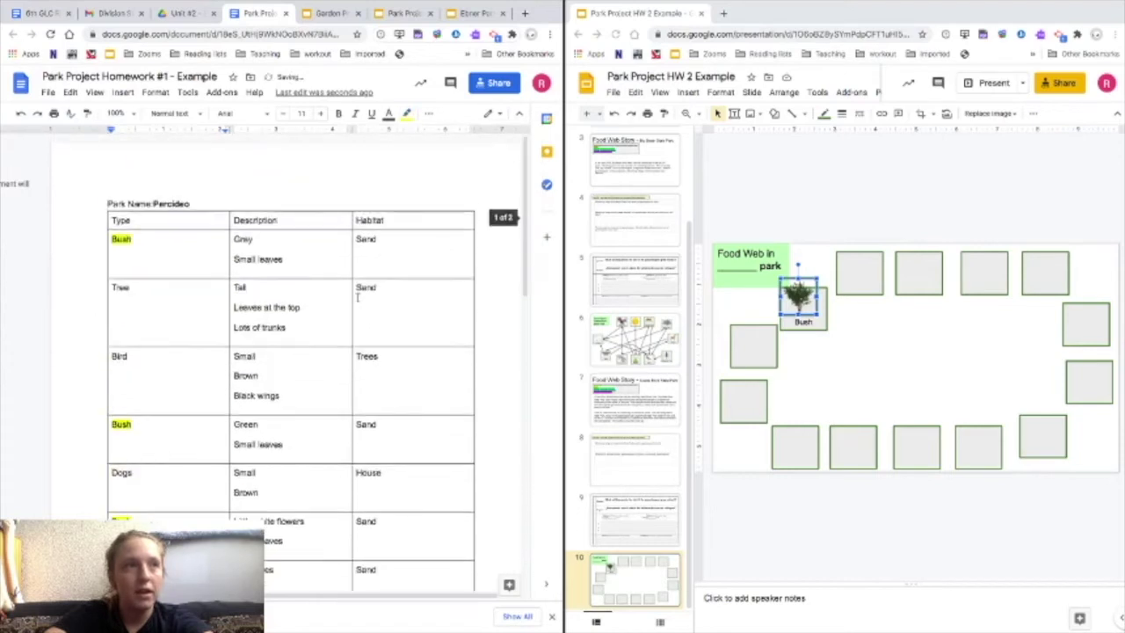
{"action": "scroll", "coordinate": [406, 334], "scroll_direction": "down", "scroll_amount": 2}
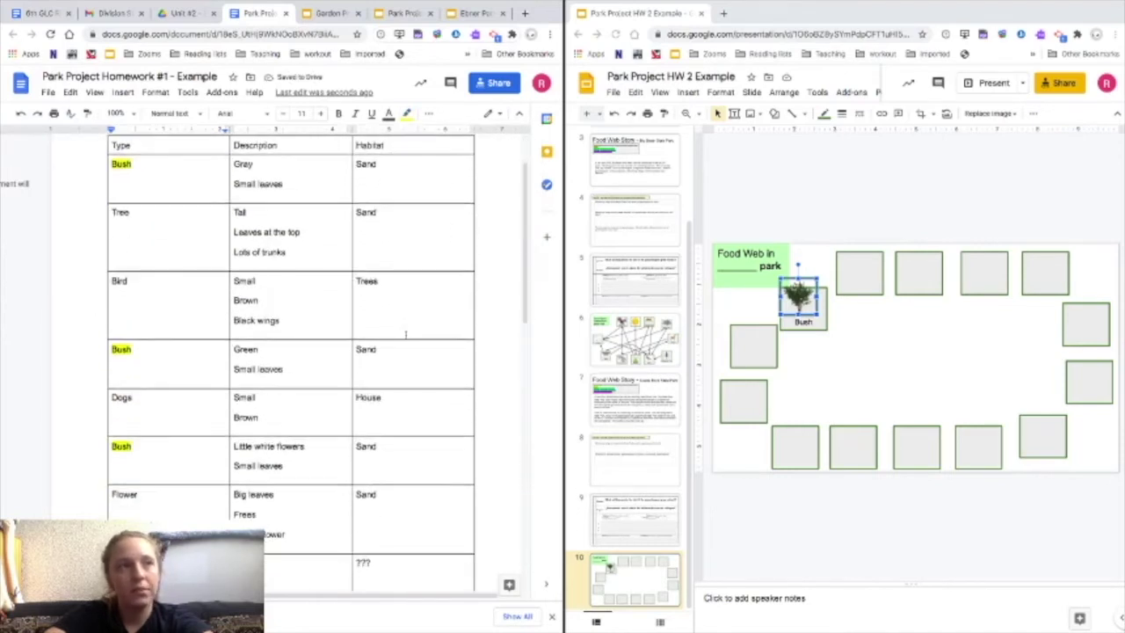
{"action": "left_click", "coordinate": [1094, 325]}
{"action": "left_click", "coordinate": [1081, 324]}
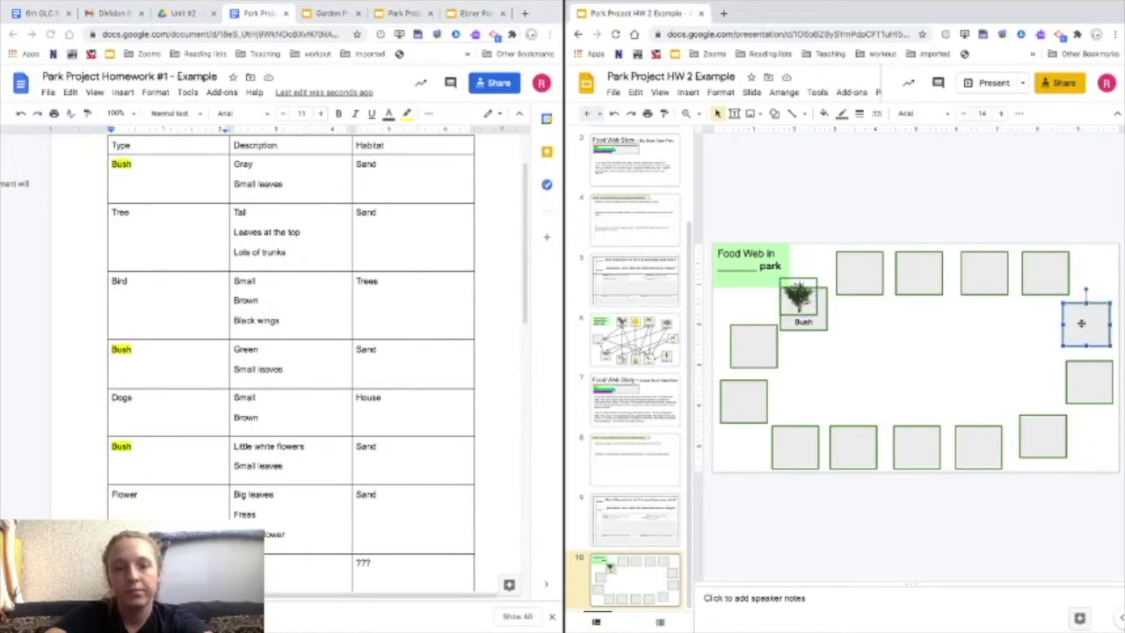
{"action": "left_click", "coordinate": [1082, 325]}
{"action": "type", "text": "Tree"}
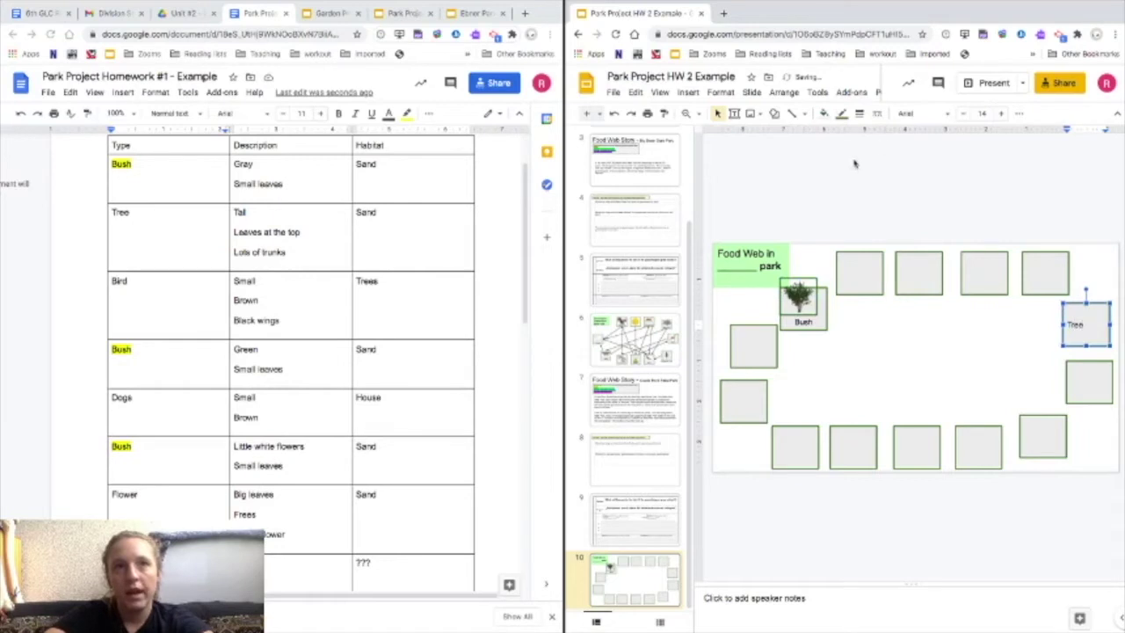
- Search the web for a "Tree" image, insert the cartoon tree with the green crown, and shrink it to about box size
{"action": "left_click", "coordinate": [688, 92]}
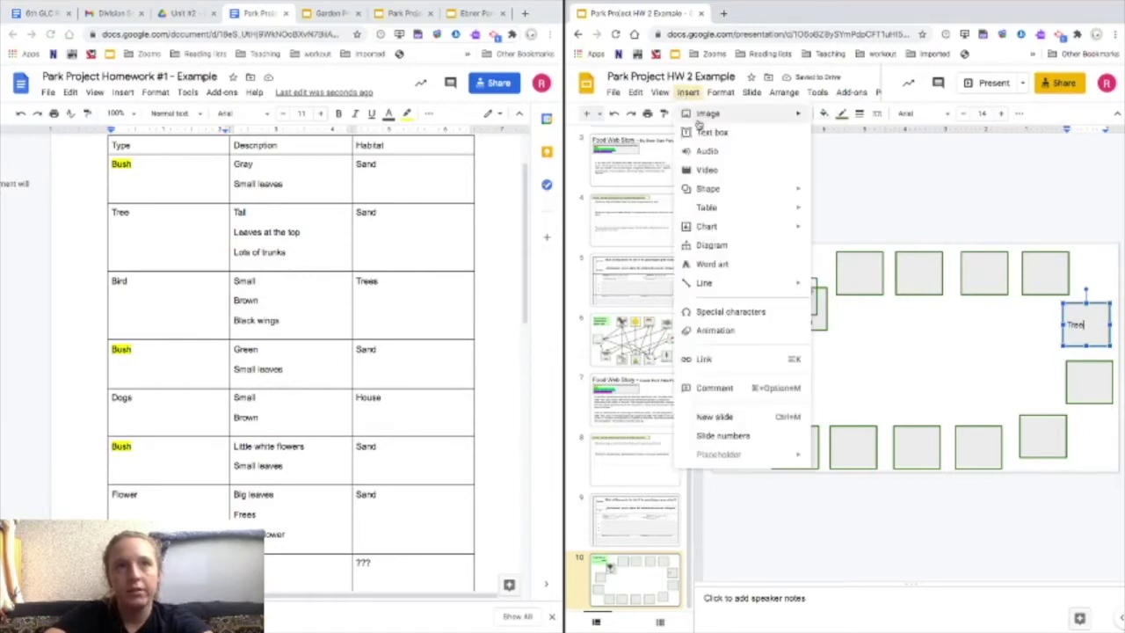
{"action": "mouse_move", "coordinate": [704, 116]}
{"action": "left_click", "coordinate": [857, 145]}
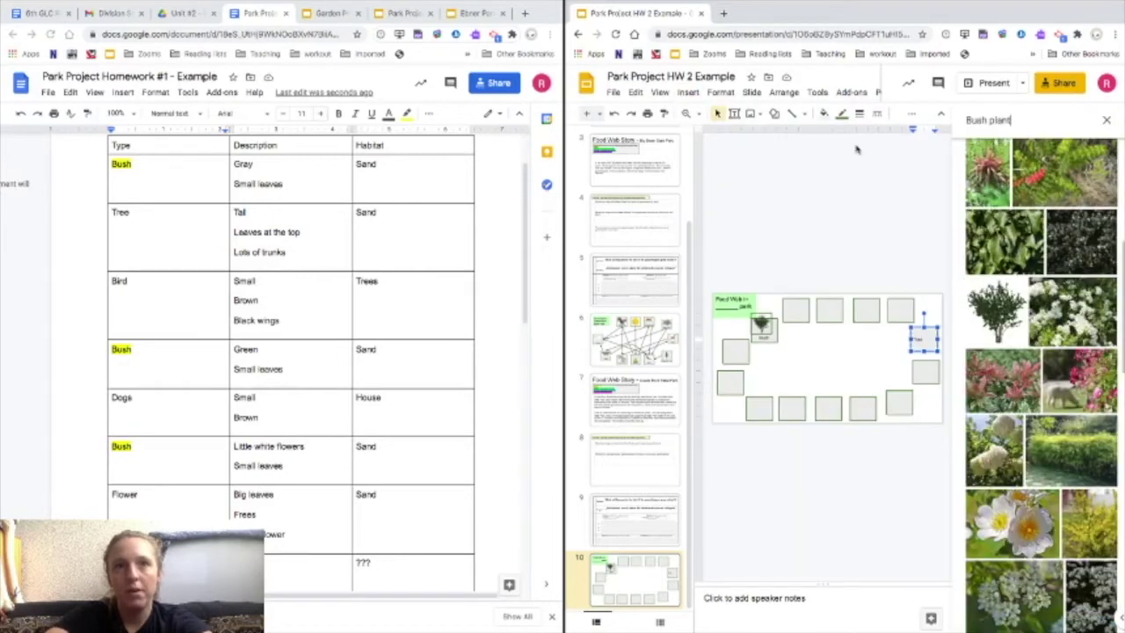
{"action": "triple_click", "coordinate": [1018, 120]}
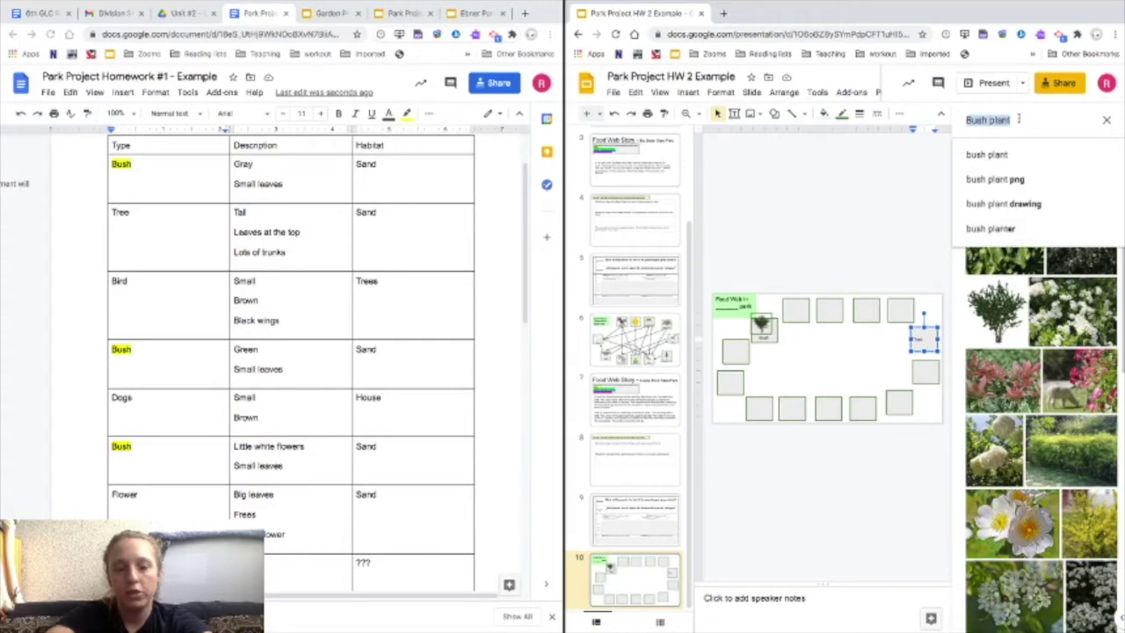
{"action": "type", "text": "Tree"}
{"action": "key", "text": "Return"}
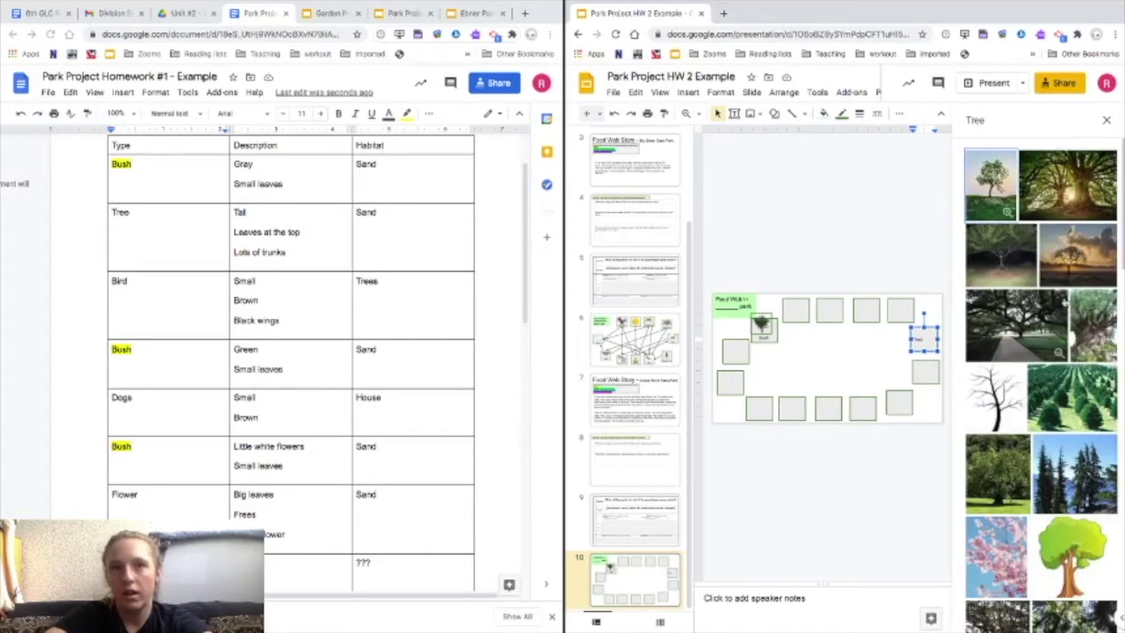
{"action": "left_click", "coordinate": [1089, 556]}
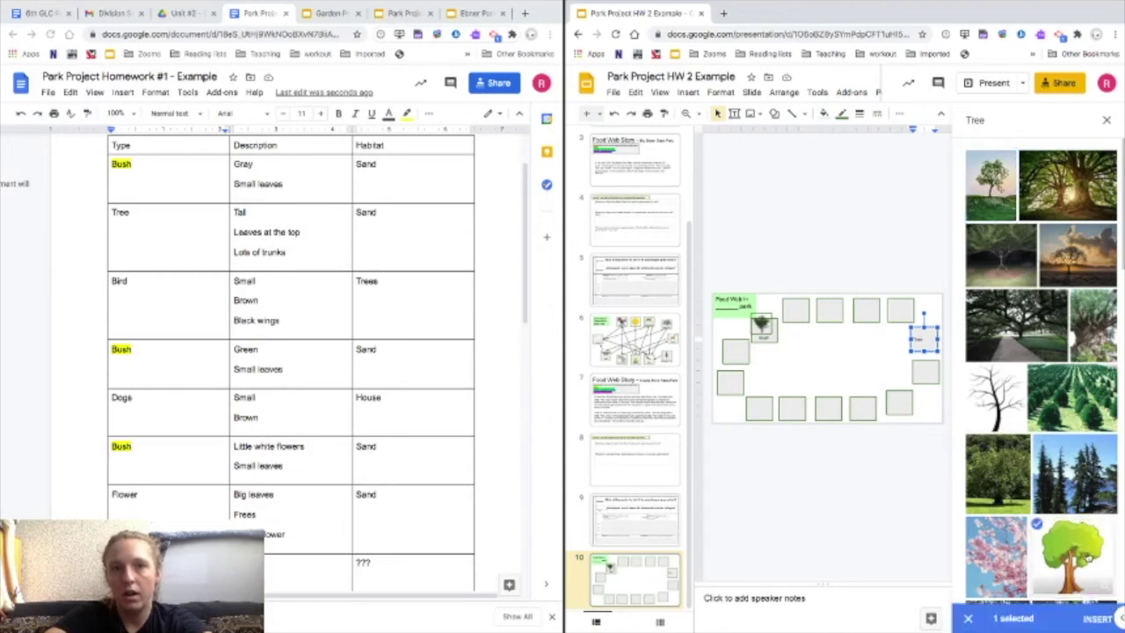
{"action": "left_click", "coordinate": [1103, 620]}
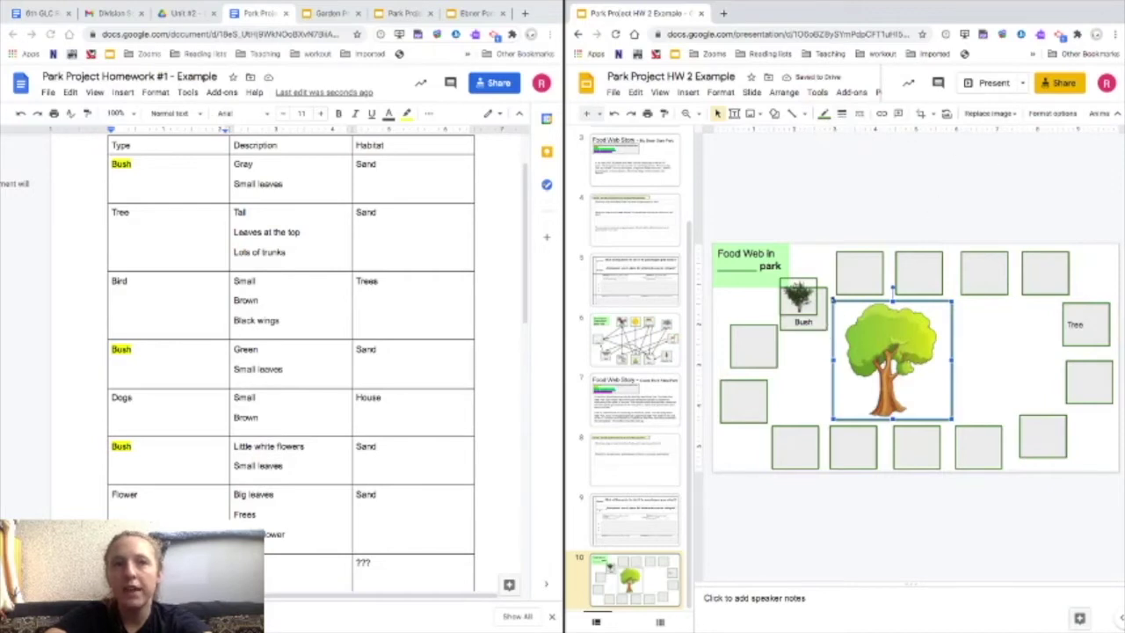
{"action": "left_click_drag", "start_coordinate": [833, 302], "coordinate": [908, 377]}
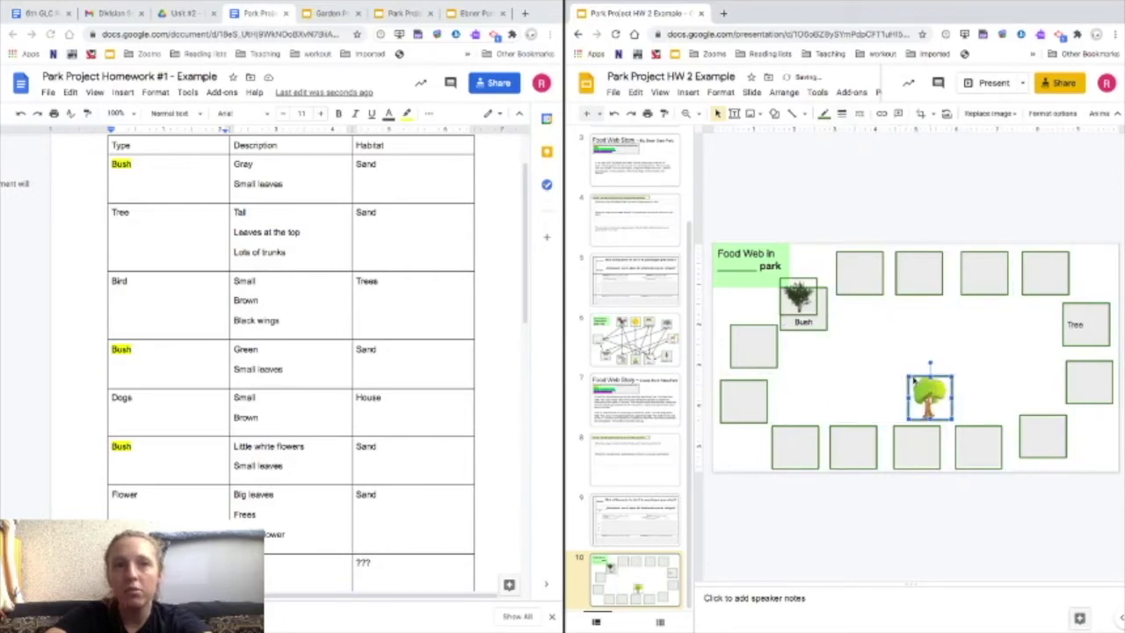
- Centre the Tree label horizontally with middle vertical alignment, and move the tree picture over the upper part of its box
{"action": "left_click", "coordinate": [1090, 325]}
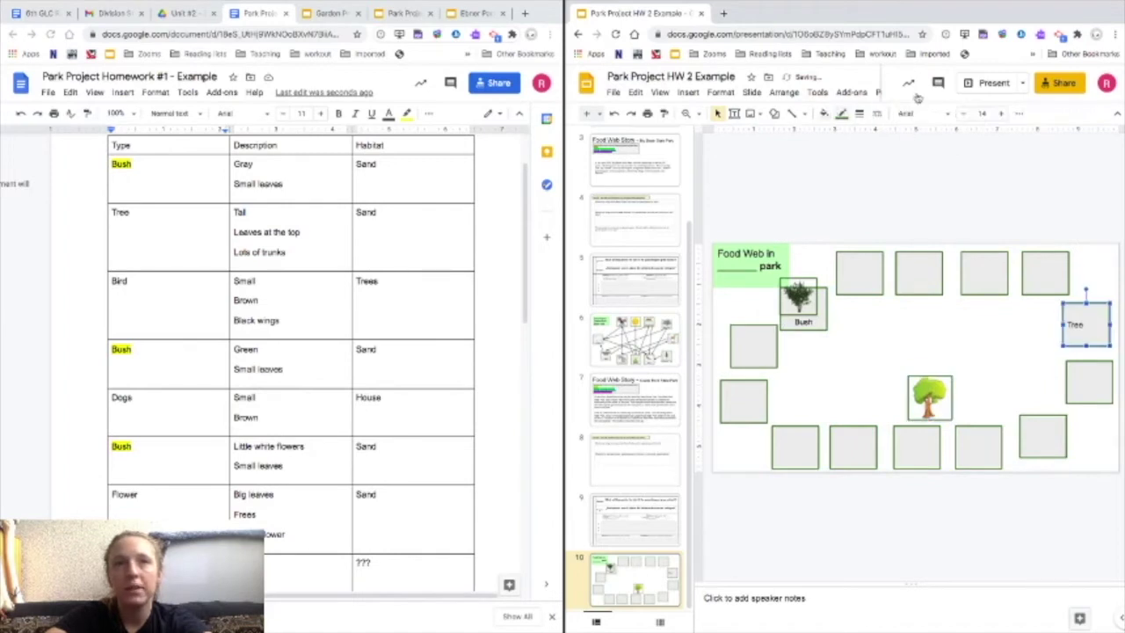
{"action": "left_click", "coordinate": [1018, 113]}
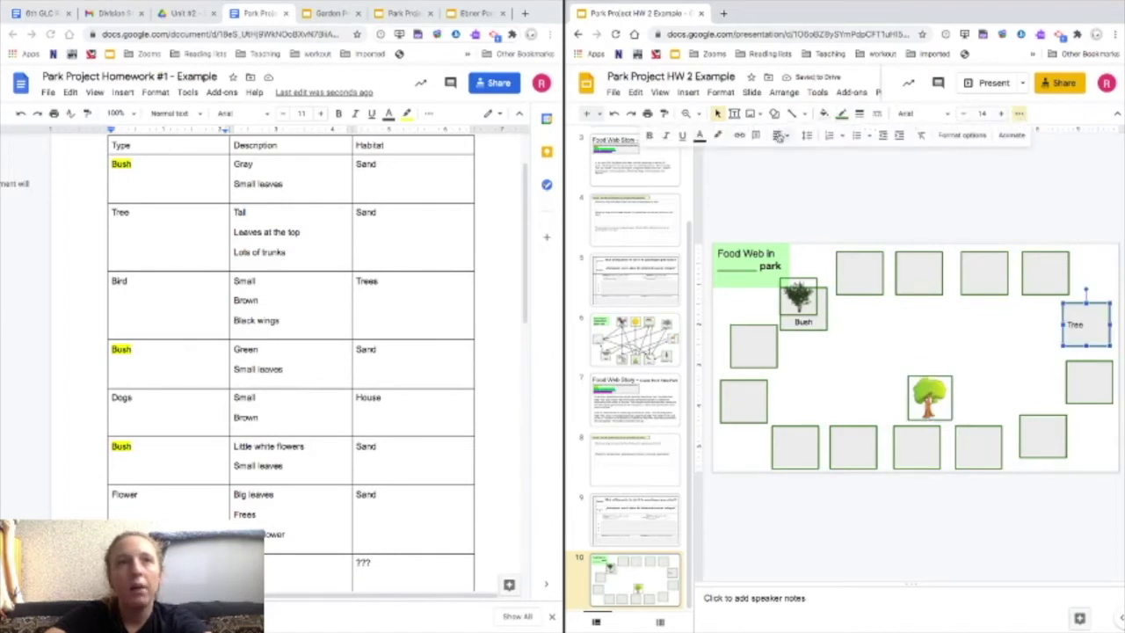
{"action": "left_click", "coordinate": [781, 135]}
{"action": "left_click", "coordinate": [797, 156]}
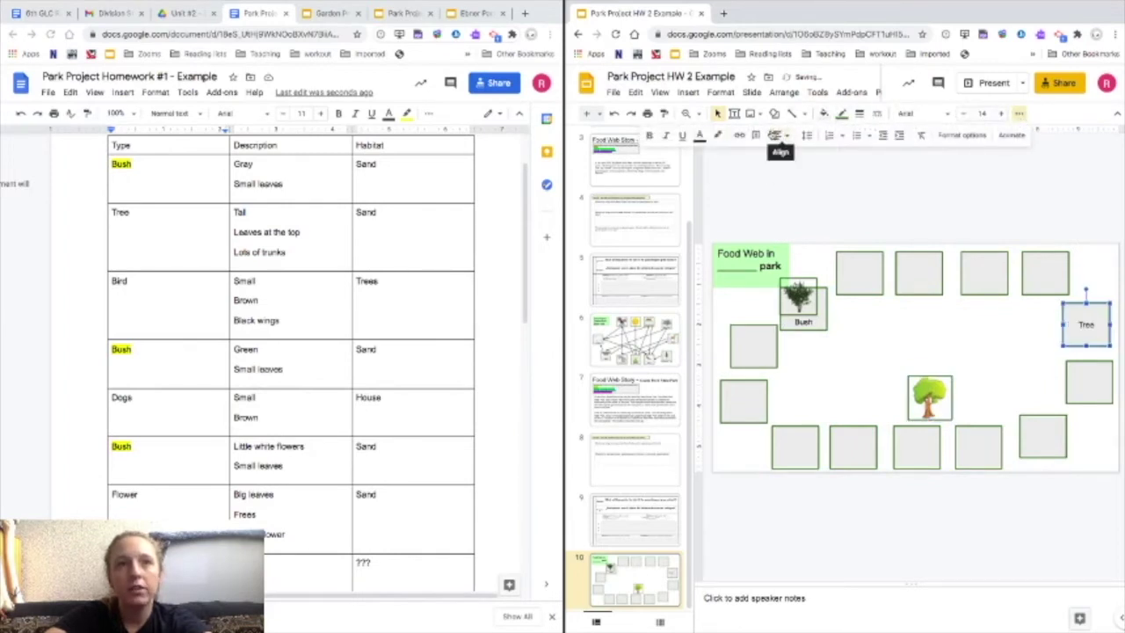
{"action": "left_click", "coordinate": [781, 134]}
{"action": "left_click", "coordinate": [796, 170]}
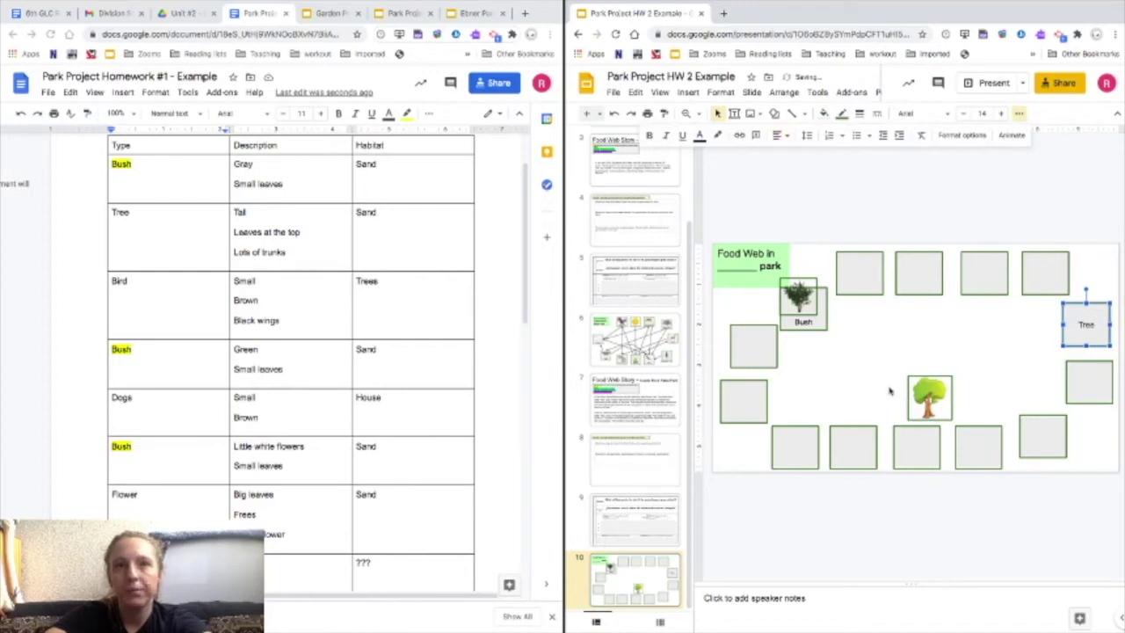
{"action": "left_click", "coordinate": [780, 135]}
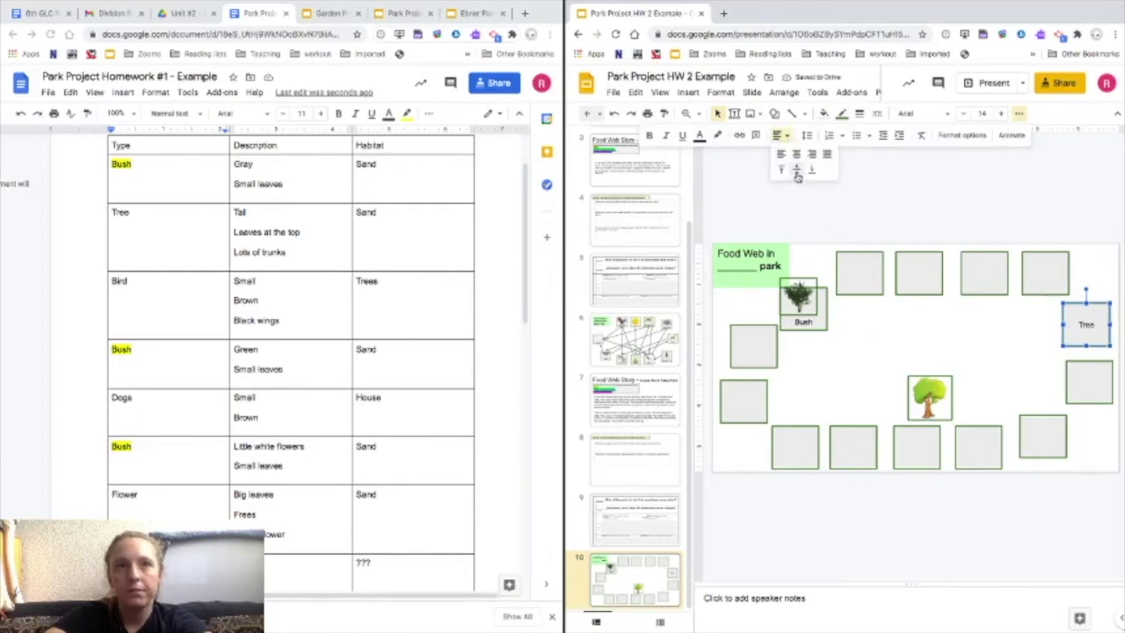
{"action": "left_click", "coordinate": [797, 173]}
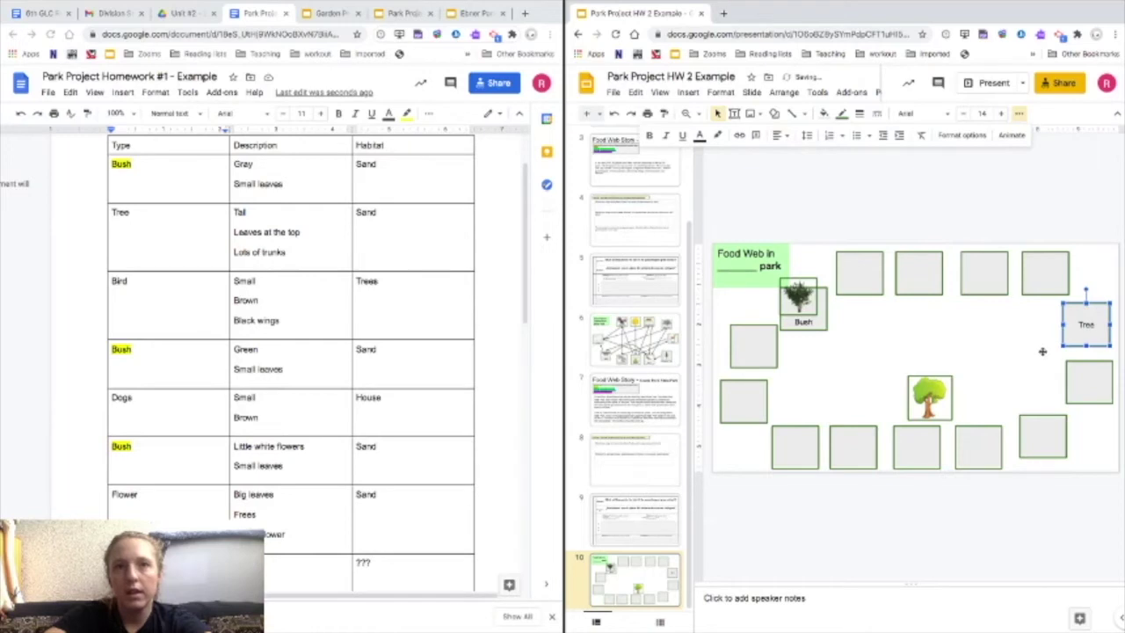
{"action": "left_click_drag", "start_coordinate": [1044, 350], "coordinate": [1041, 352]}
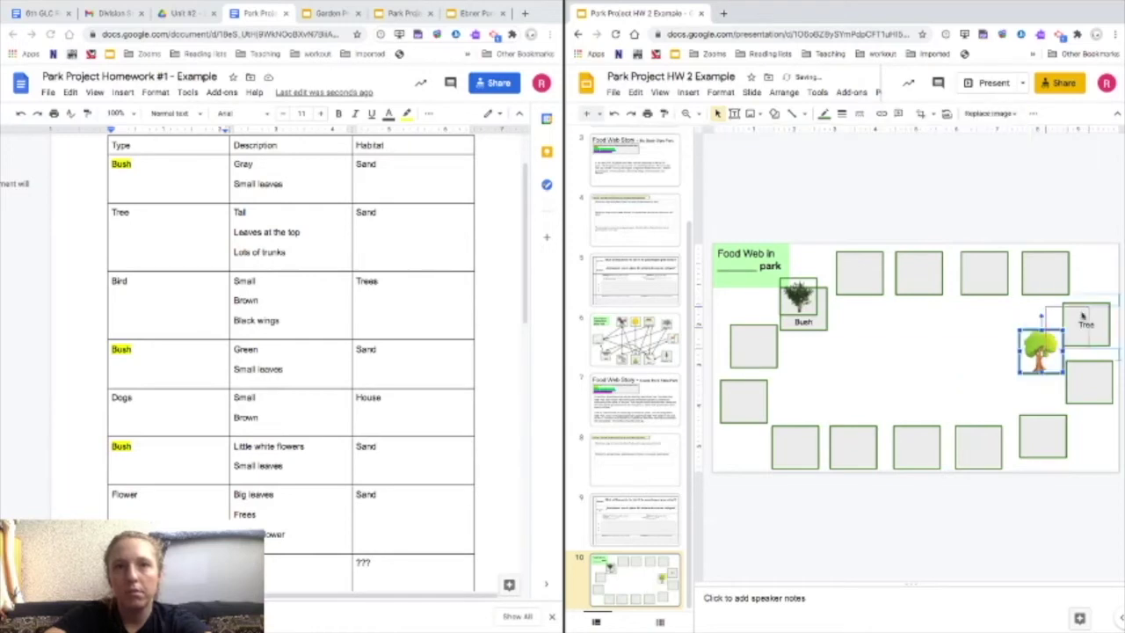
{"action": "left_click_drag", "start_coordinate": [1043, 350], "coordinate": [1095, 304]}
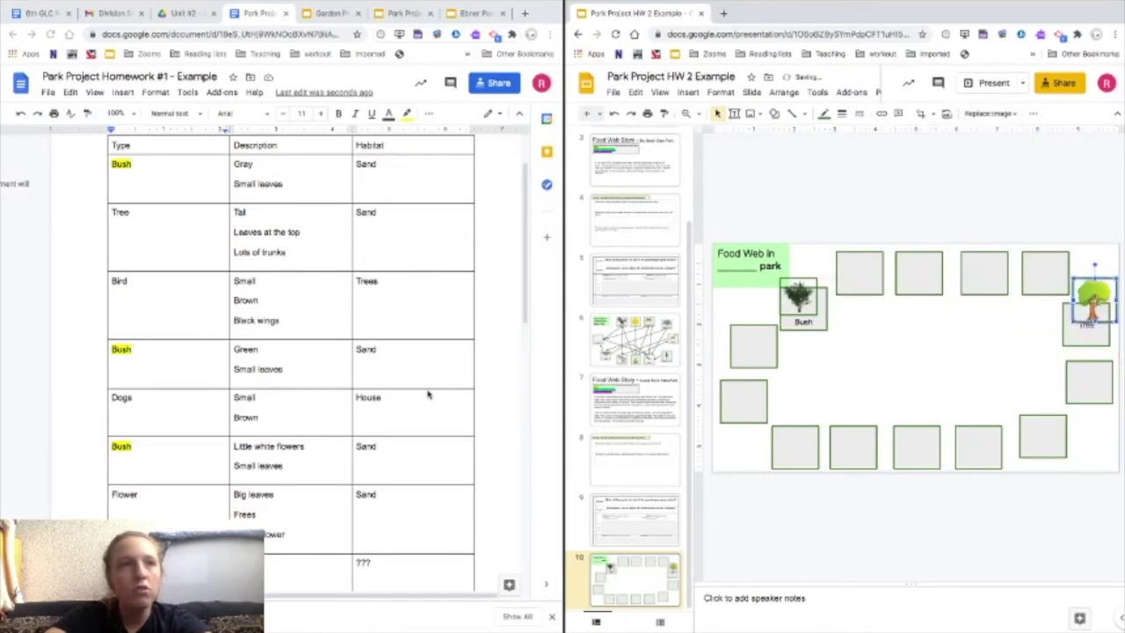
- Review the homework table's entries from Tree and Bird through to the end of the table
{"action": "scroll", "coordinate": [205, 406], "scroll_direction": "up", "scroll_amount": 2}
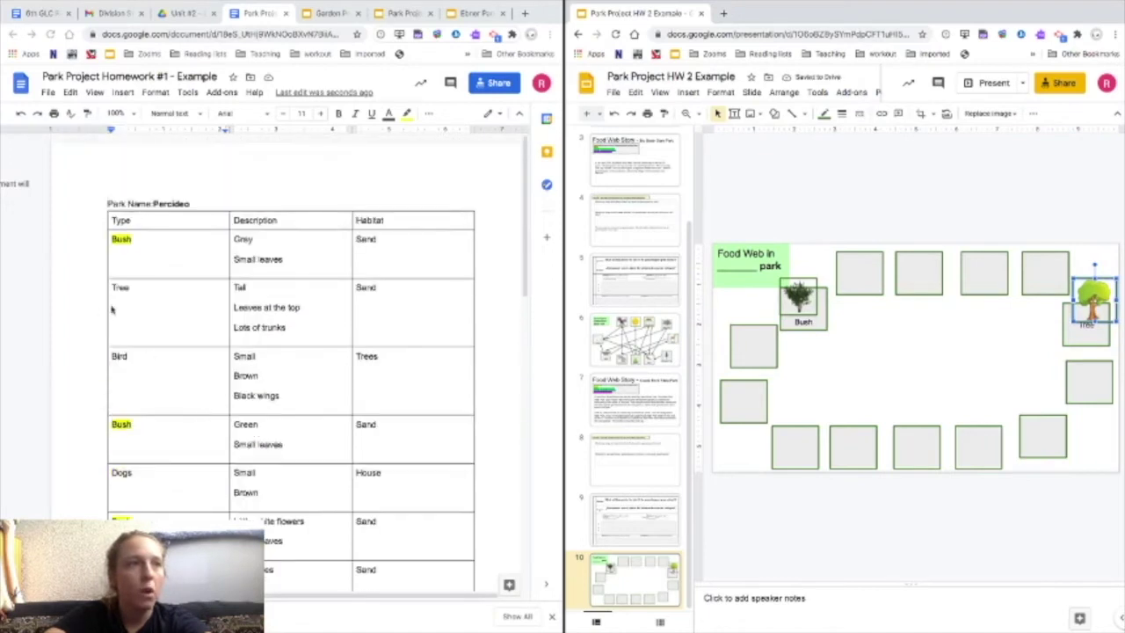
{"action": "double_click", "coordinate": [123, 289]}
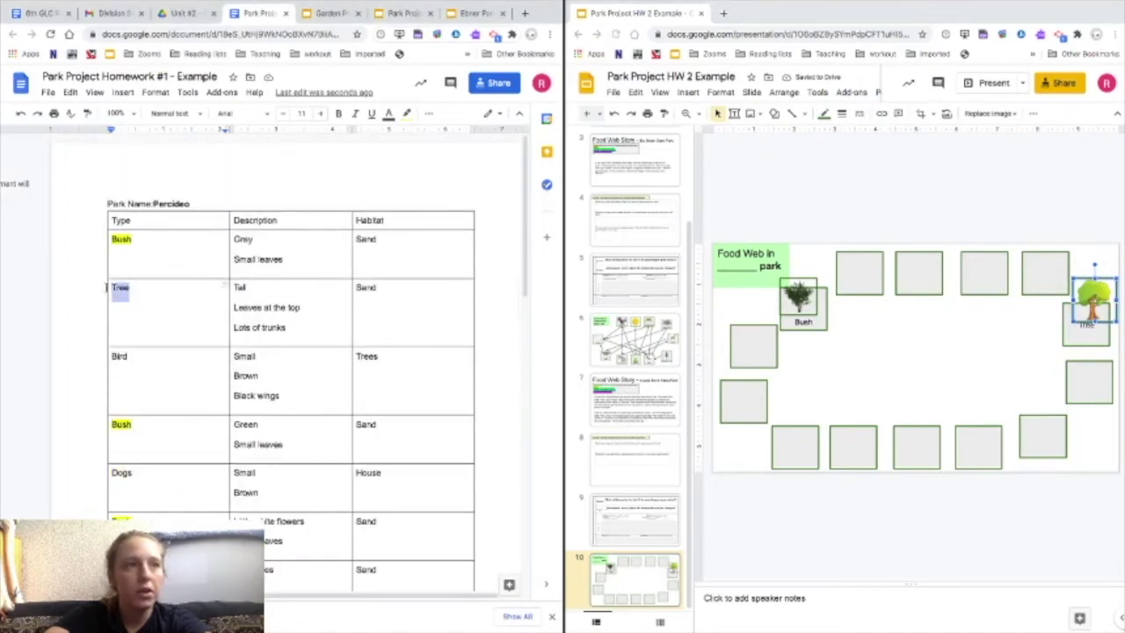
{"action": "left_click", "coordinate": [131, 394]}
{"action": "scroll", "coordinate": [145, 421], "scroll_direction": "down", "scroll_amount": 4}
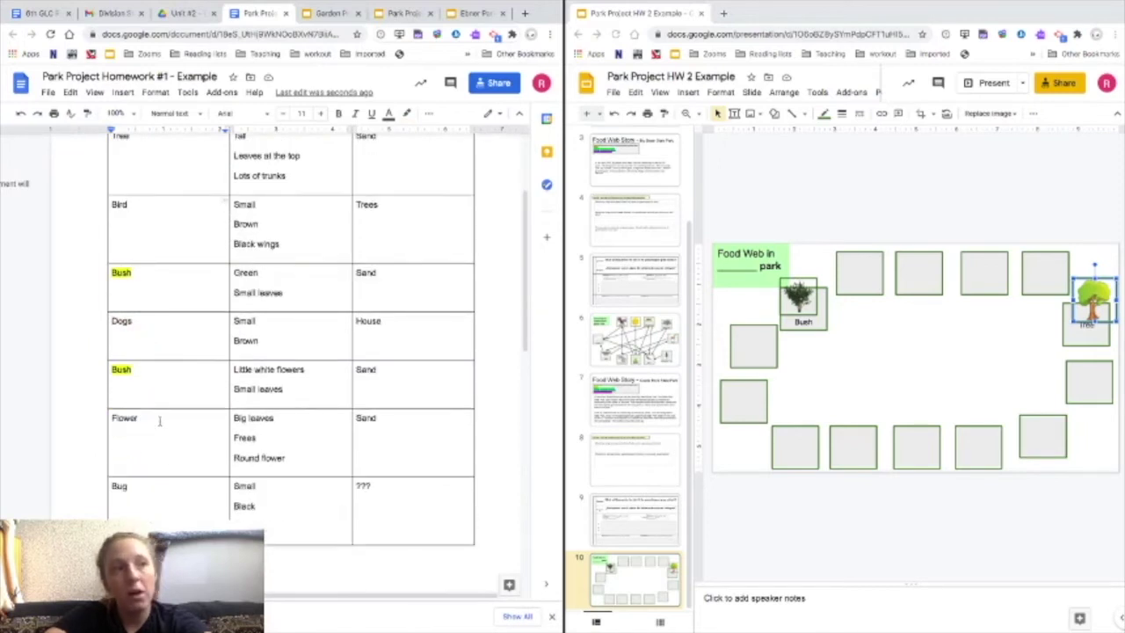
{"action": "scroll", "coordinate": [166, 457], "scroll_direction": "down", "scroll_amount": 4}
{"action": "scroll", "coordinate": [166, 457], "scroll_direction": "up", "scroll_amount": 6}
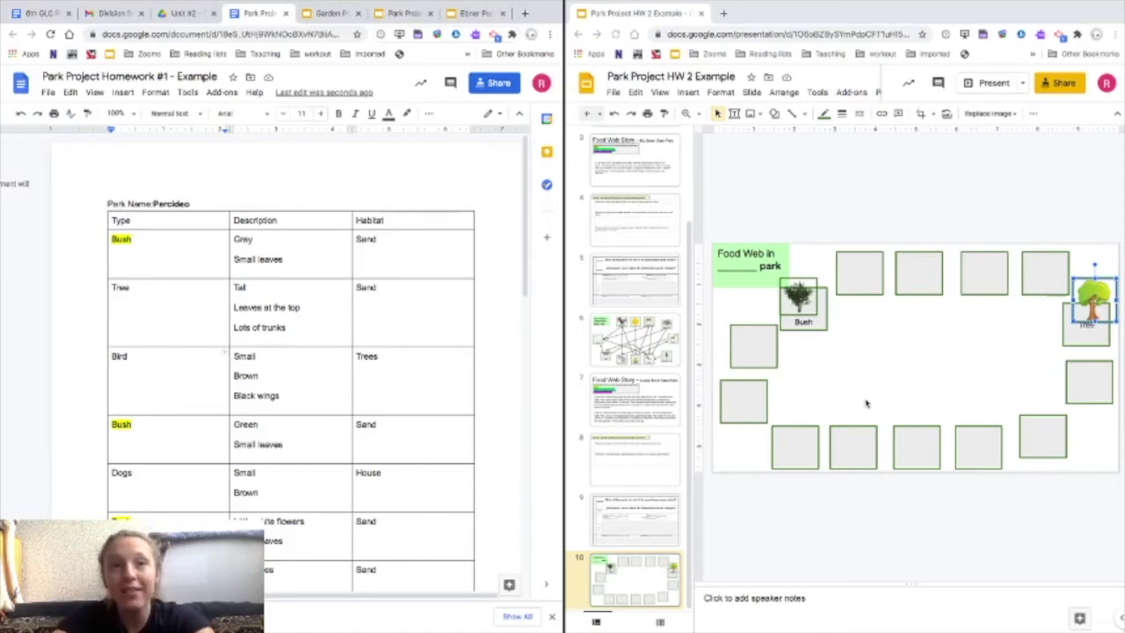
- Label the bottom row's first box "Cyotes" and fourth box "Mice", and the top row's third box "Lizards"
{"action": "left_click", "coordinate": [796, 455]}
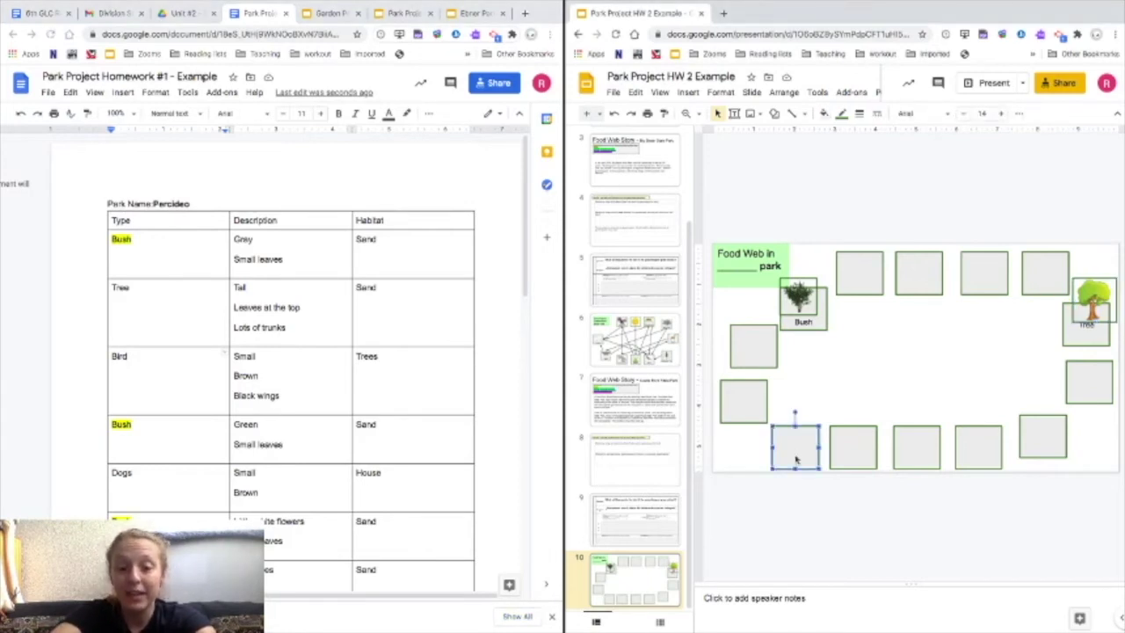
{"action": "type", "text": "Coyotes"}
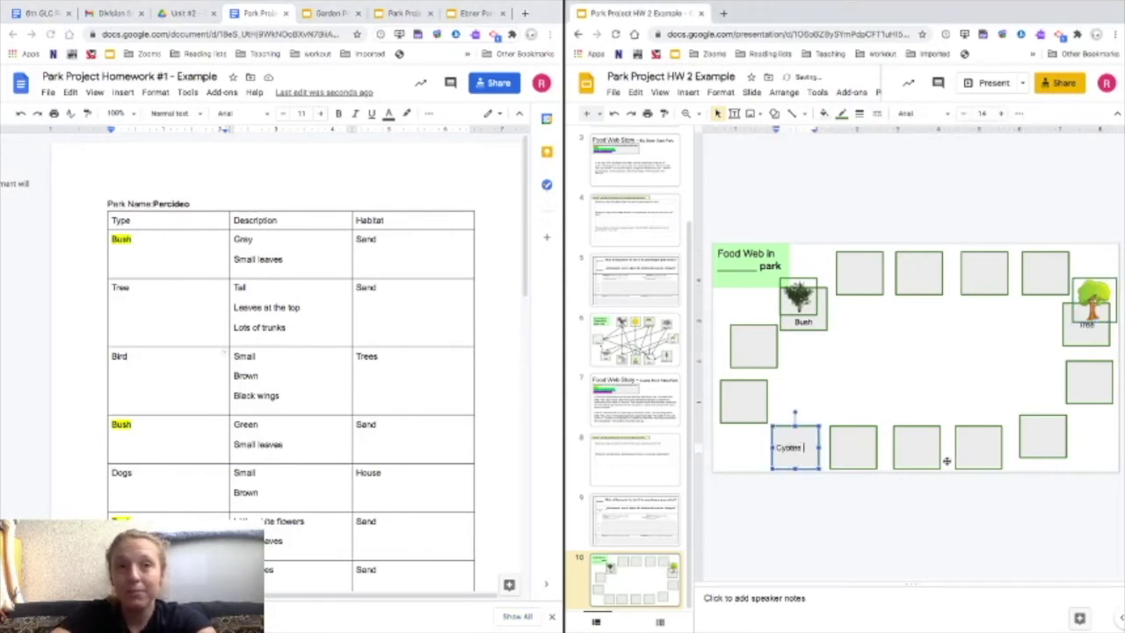
{"action": "left_click", "coordinate": [984, 447]}
{"action": "type", "text": "Mice"}
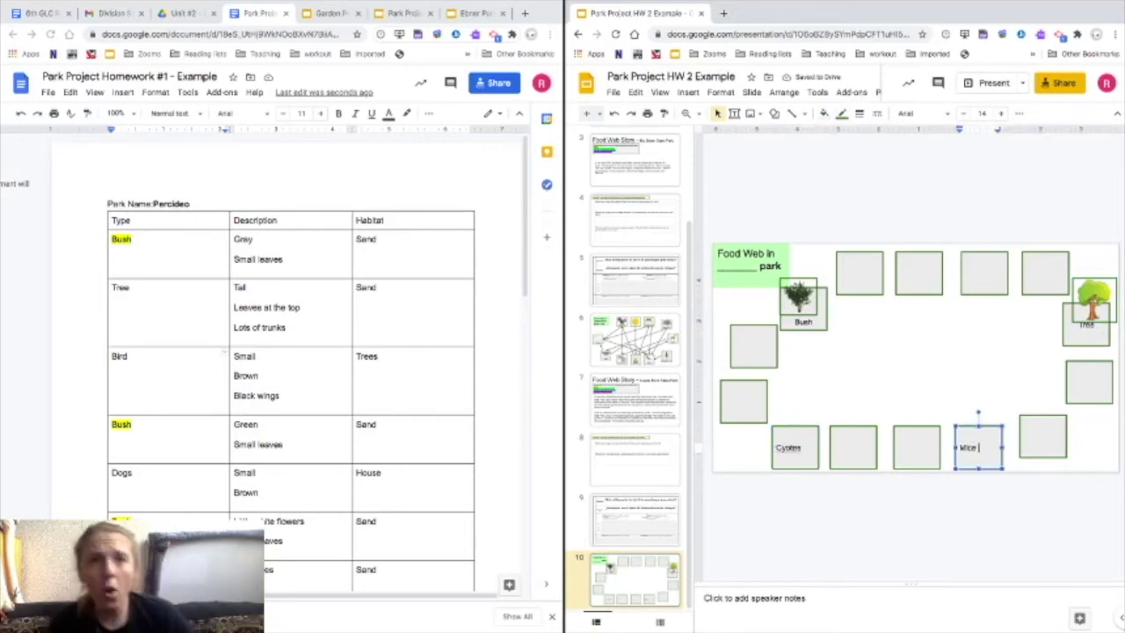
{"action": "left_click", "coordinate": [993, 278]}
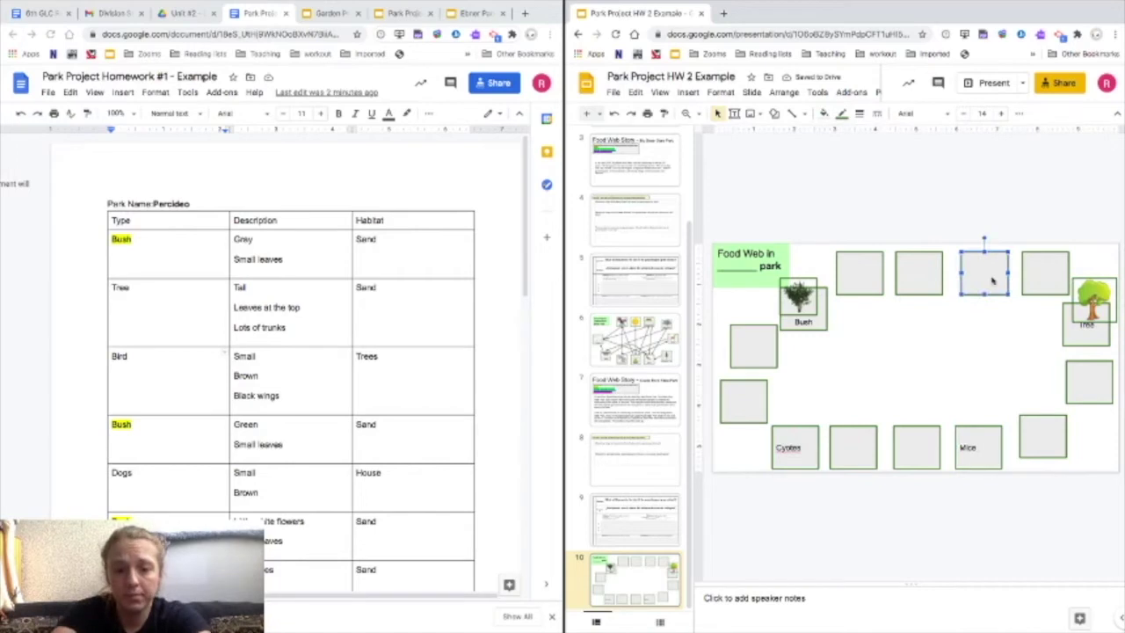
{"action": "type", "text": "Lizards"}
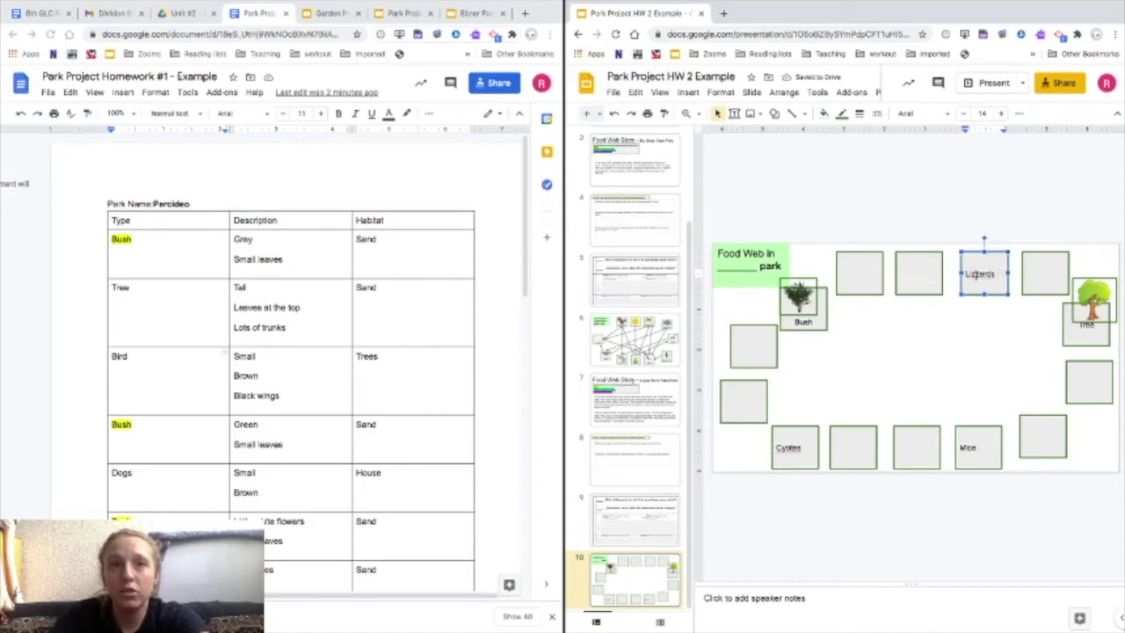
{"action": "key", "text": "BackSpace"}
{"action": "left_click", "coordinate": [975, 356]}
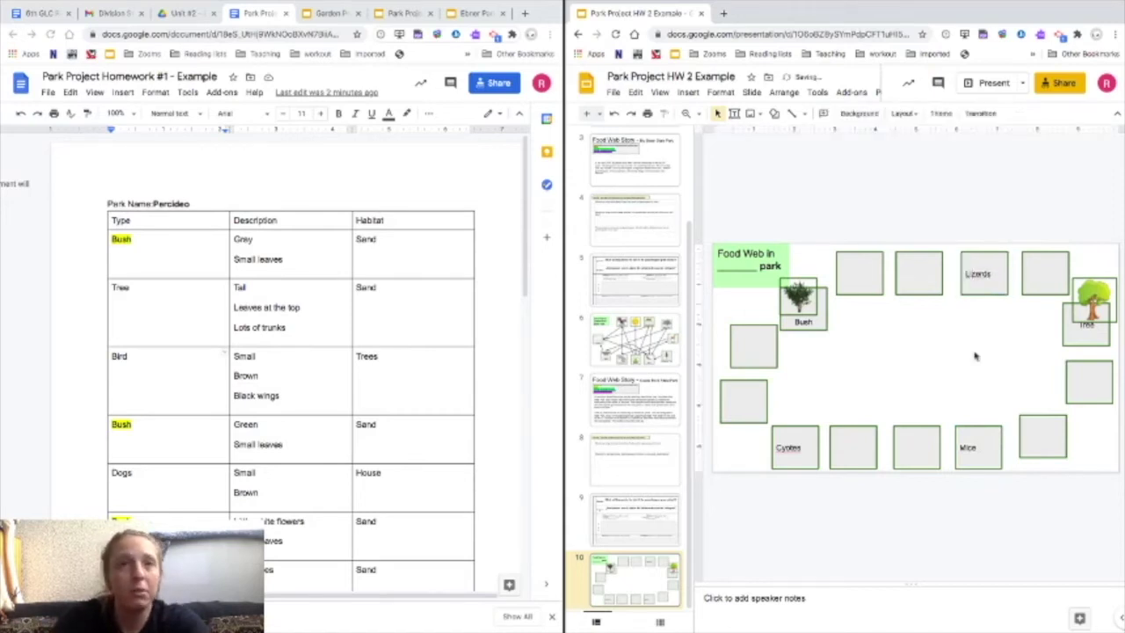
{"action": "right_click", "coordinate": [981, 274]}
{"action": "left_click", "coordinate": [1016, 129]}
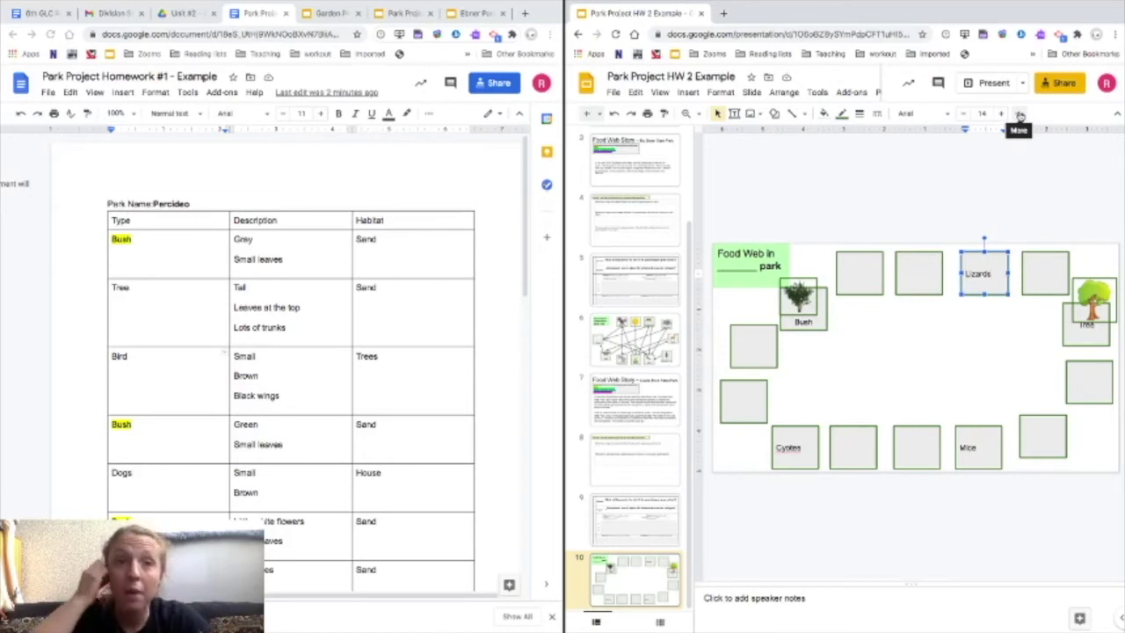
{"action": "right_click", "coordinate": [785, 449]}
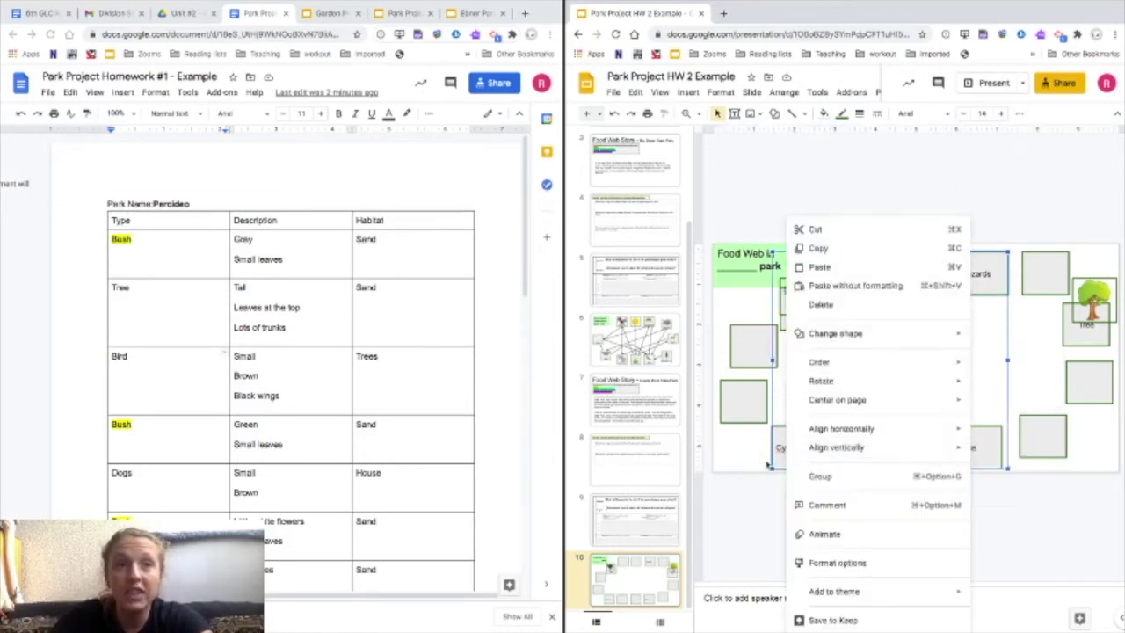
{"action": "left_click", "coordinate": [777, 447]}
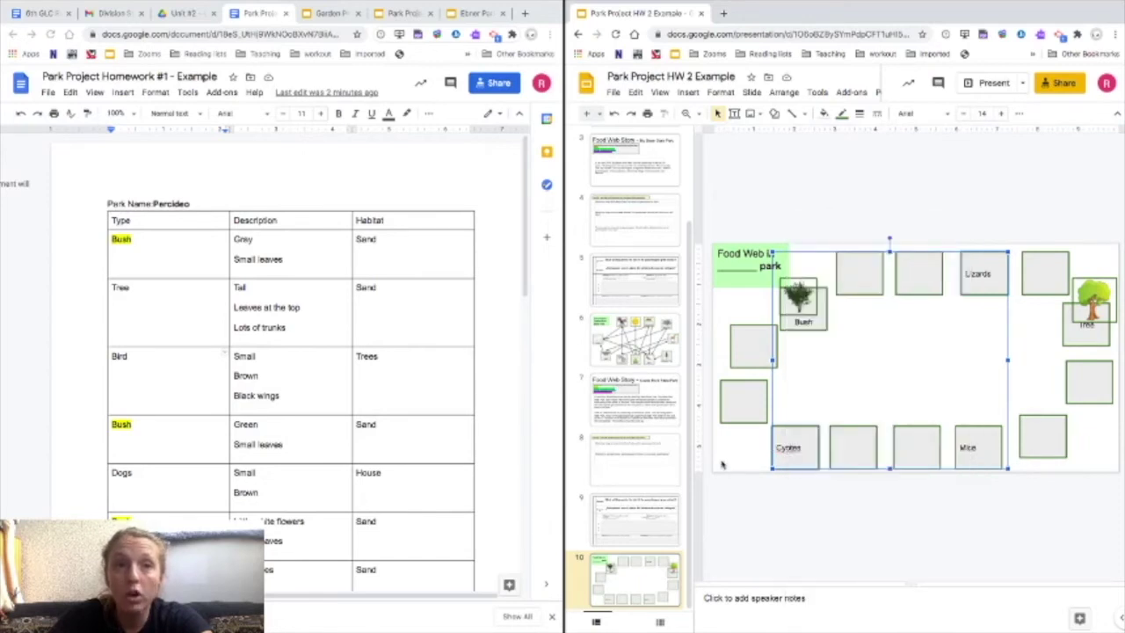
{"action": "key", "text": "Escape"}
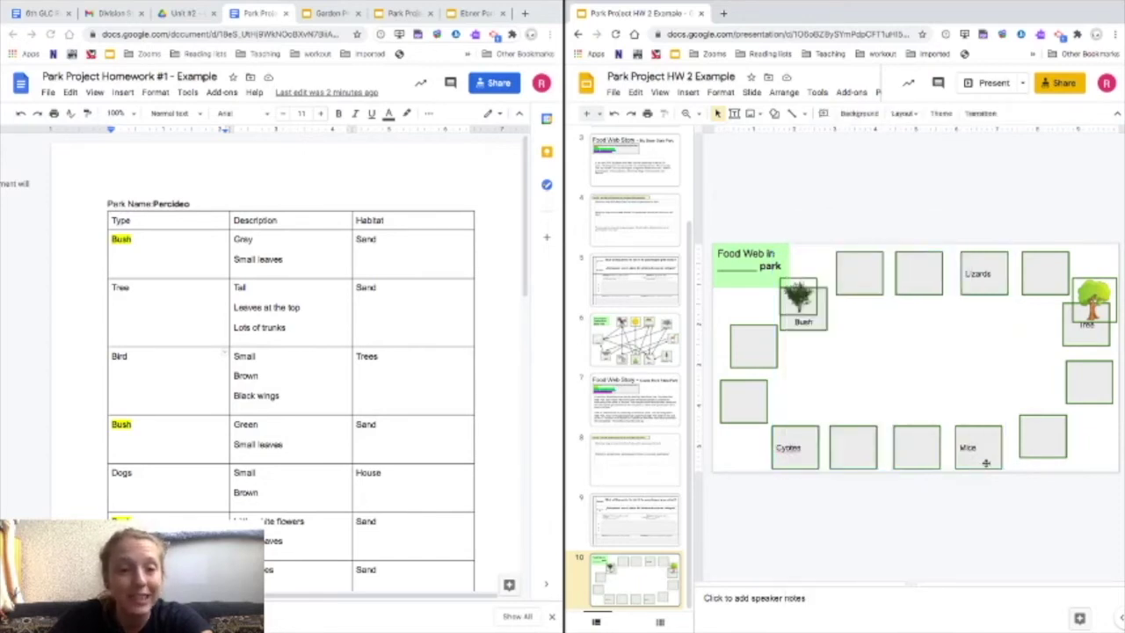
- Correct the spelling of the bottom row's first box label to "Coyotes"
{"action": "left_click", "coordinate": [788, 446]}
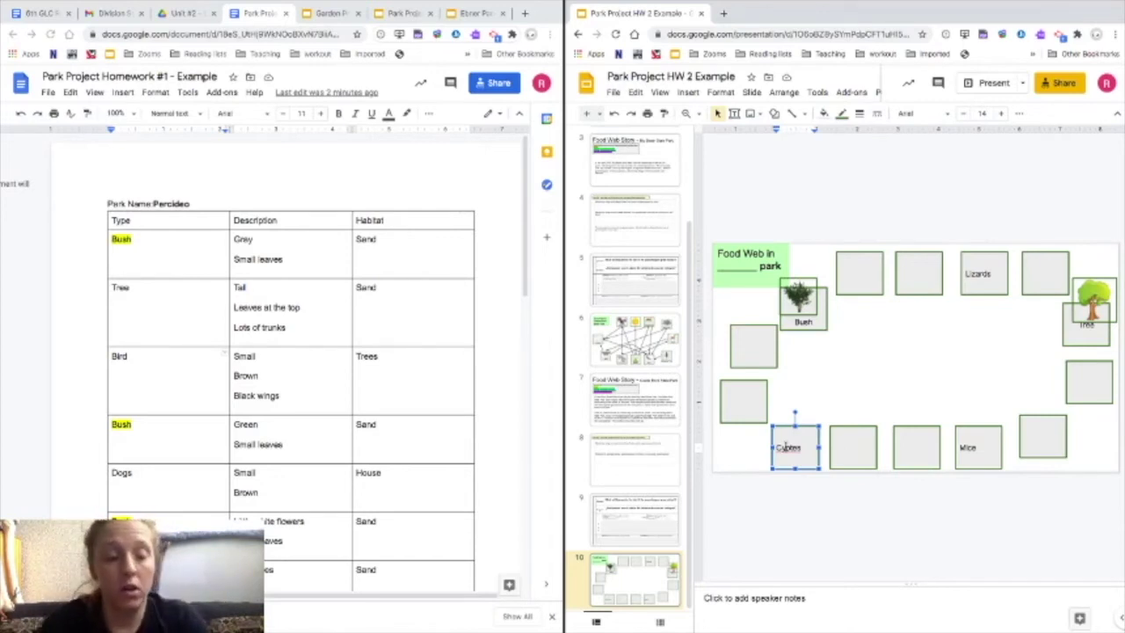
{"action": "right_click", "coordinate": [787, 448]}
{"action": "left_click", "coordinate": [853, 128]}
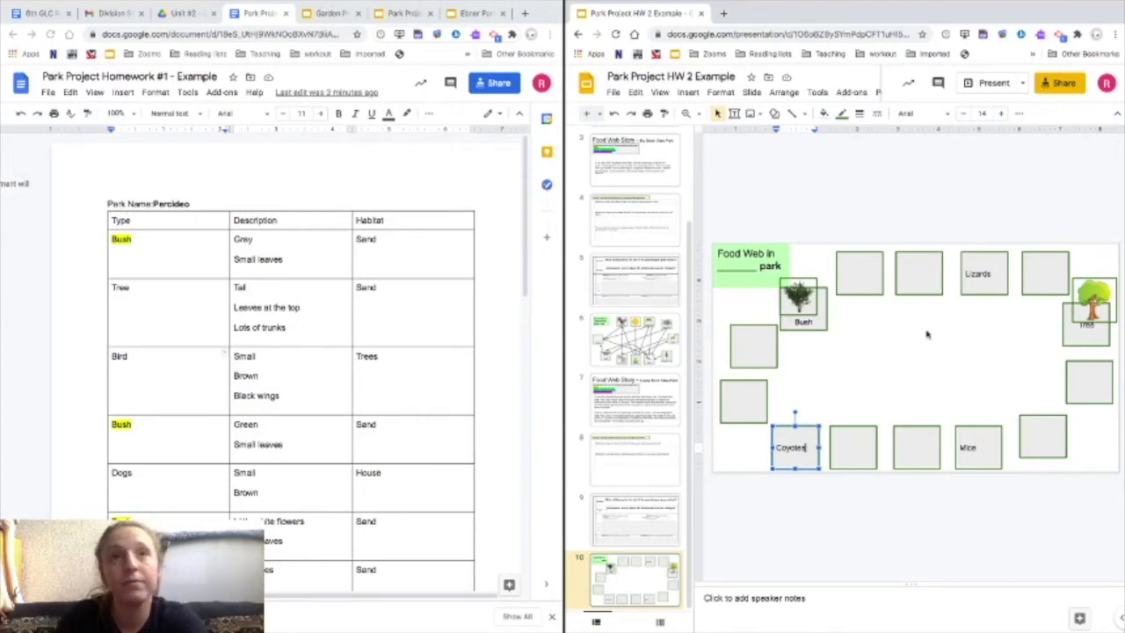
- Search the web for a "Lizard" image and insert the dark lizard picture, shrunk to about box size
{"action": "left_click", "coordinate": [688, 92]}
{"action": "left_click", "coordinate": [852, 132]}
{"action": "type", "text": "Lizard"}
{"action": "key", "text": "Return"}
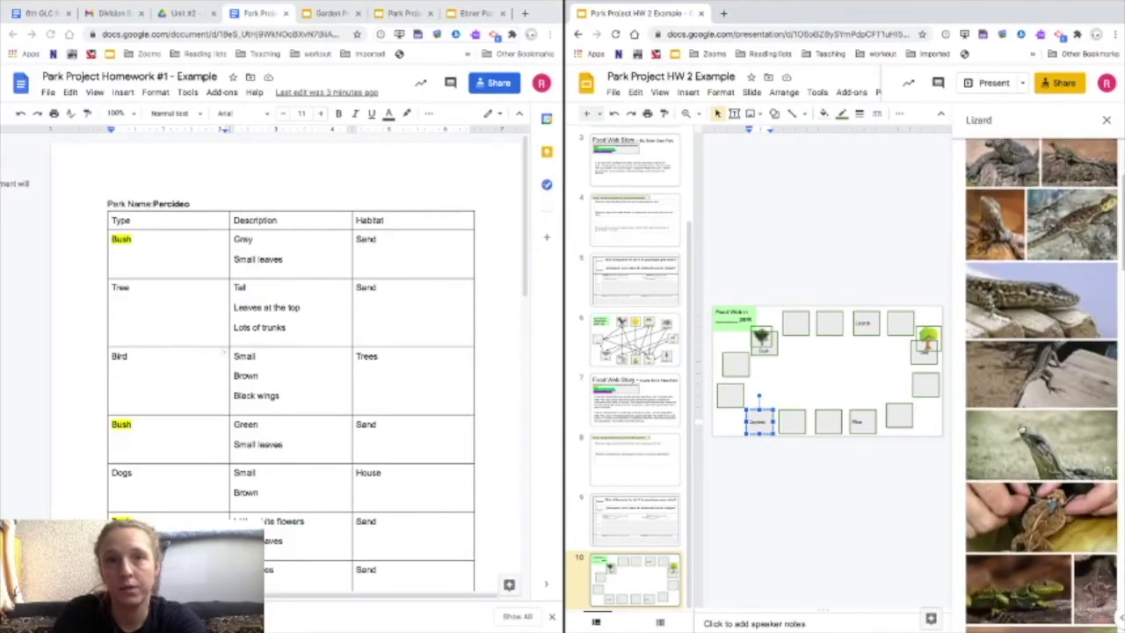
{"action": "left_click", "coordinate": [1046, 525]}
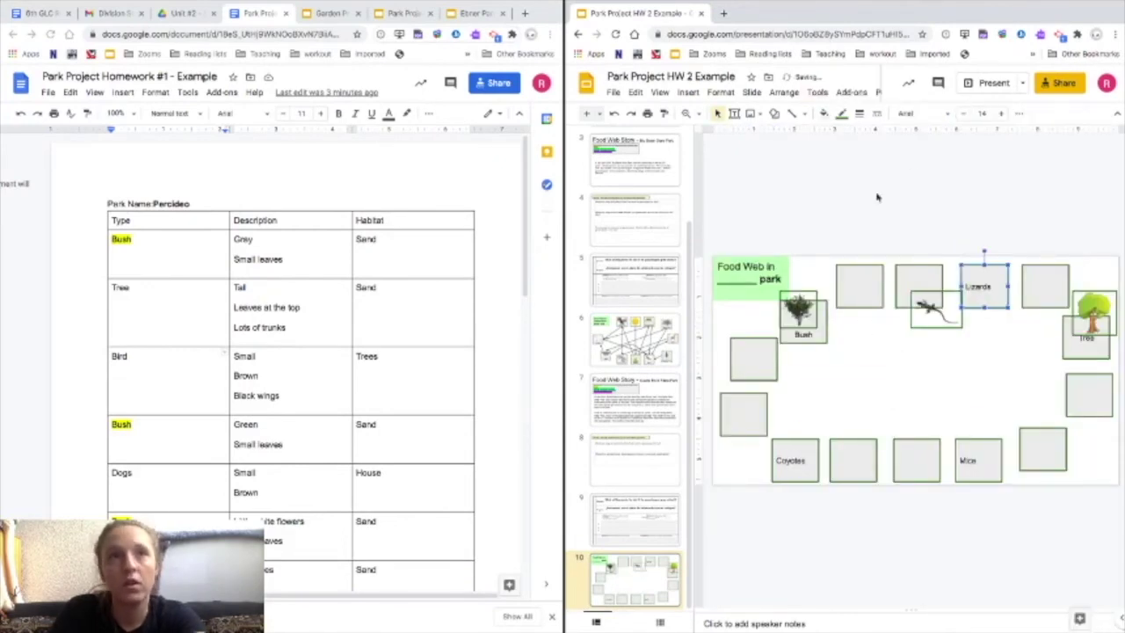
- Make the box labels bold, centred and bottom-aligned, and move the lizard picture into the Lizards box
{"action": "left_click_drag", "start_coordinate": [831, 253], "coordinate": [982, 455]}
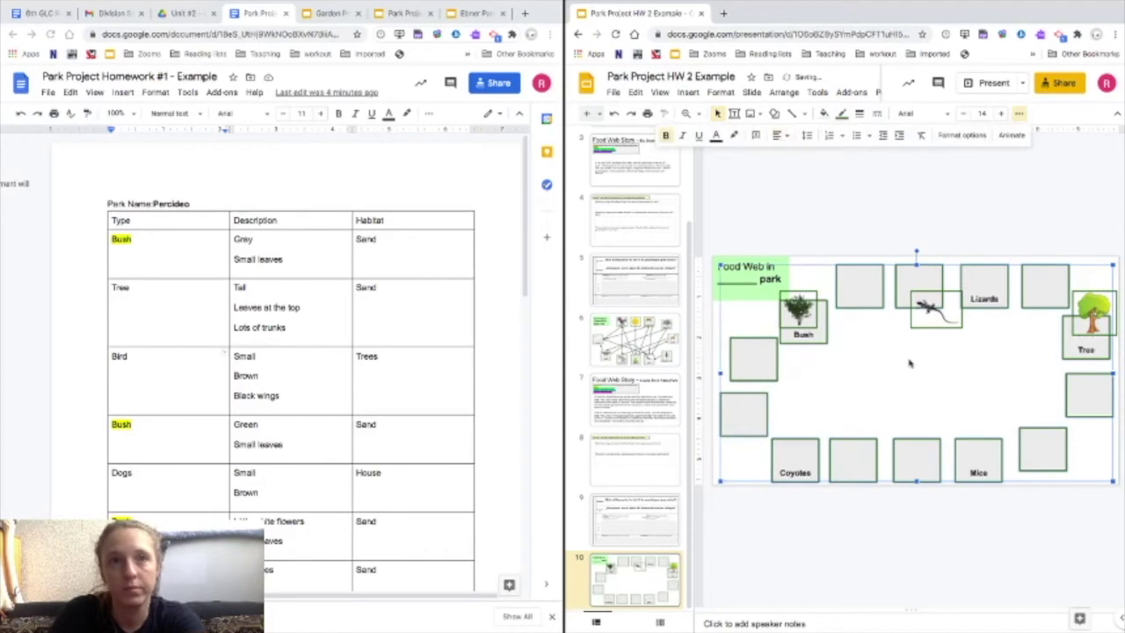
{"action": "left_click", "coordinate": [933, 310]}
{"action": "left_click_drag", "start_coordinate": [984, 279], "coordinate": [984, 282]}
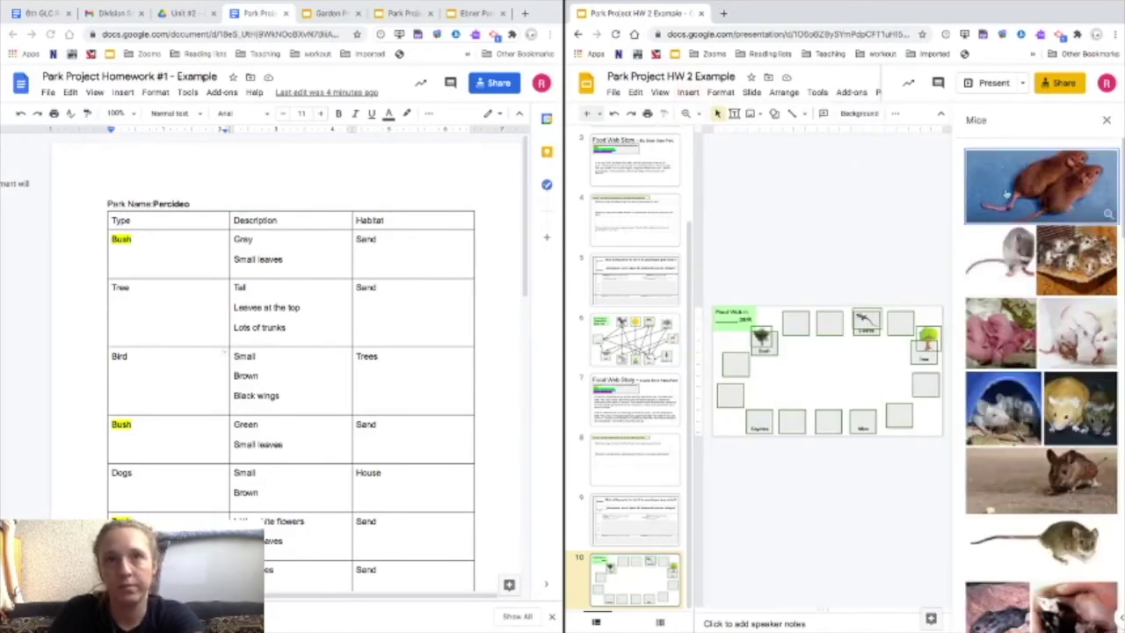
- Insert a "Mice" web picture sized to fit the Mice box, and position the tree, lizard and bush pictures inside their boxes above the labels
{"action": "left_click", "coordinate": [1033, 550]}
{"action": "left_click_drag", "start_coordinate": [836, 319], "coordinate": [977, 453]}
{"action": "left_click_drag", "start_coordinate": [1093, 313], "coordinate": [1088, 336]}
{"action": "left_click_drag", "start_coordinate": [985, 279], "coordinate": [988, 283]}
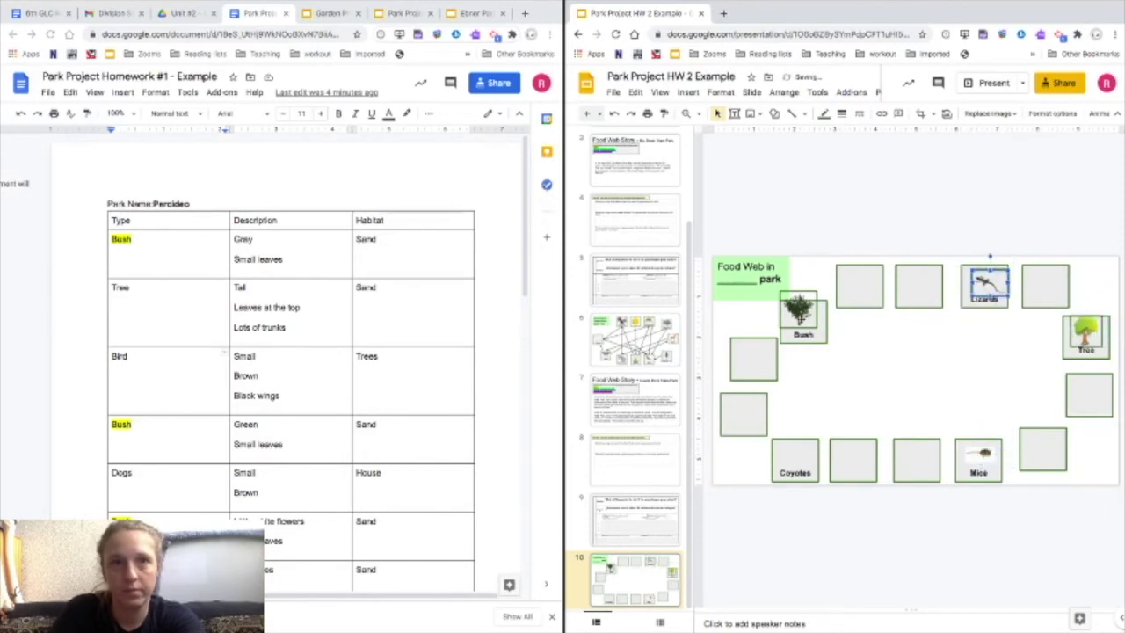
{"action": "left_click_drag", "start_coordinate": [798, 313], "coordinate": [803, 317]}
- Search the web for "cyotes", insert a standing coyote picture, and fit it into the Coyotes box above its label
{"action": "scroll", "coordinate": [195, 373], "scroll_direction": "down", "scroll_amount": 5}
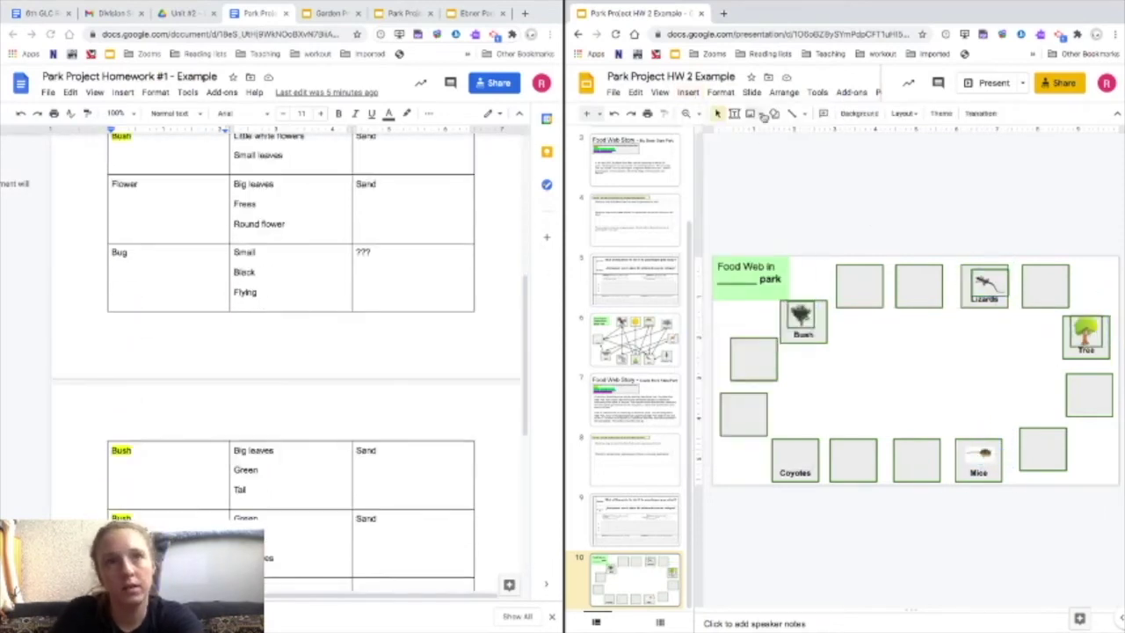
{"action": "left_click", "coordinate": [688, 93]}
{"action": "mouse_move", "coordinate": [708, 112]}
{"action": "left_click", "coordinate": [849, 132]}
{"action": "type", "text": "cyotes"}
{"action": "key", "text": "Return"}
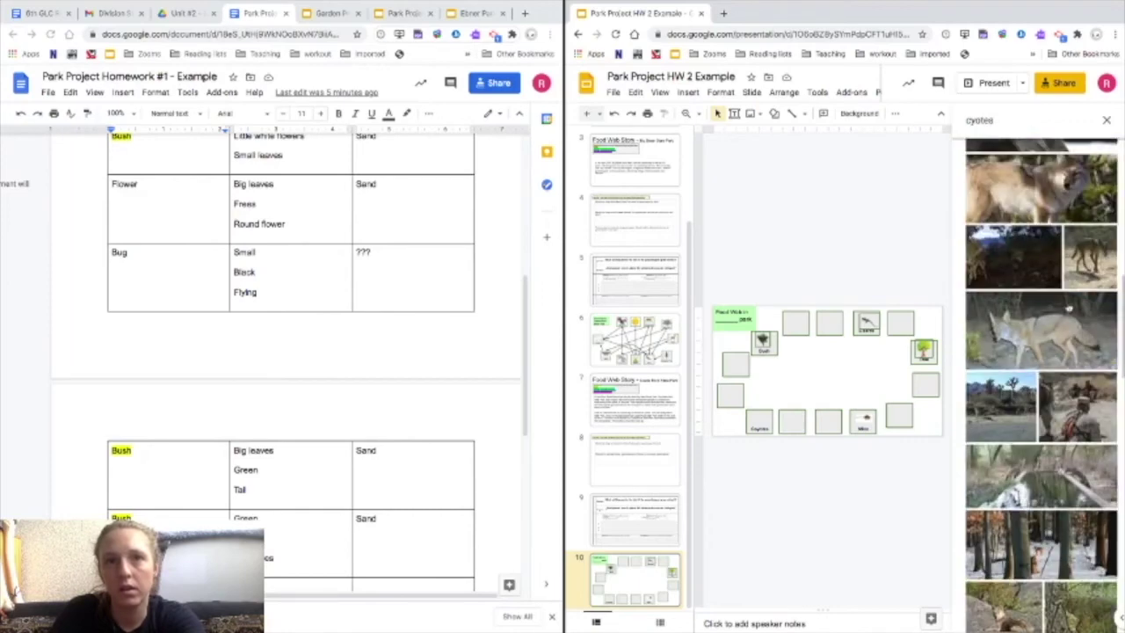
{"action": "scroll", "coordinate": [1042, 369], "scroll_direction": "down", "scroll_amount": 2}
{"action": "left_click", "coordinate": [996, 443]}
{"action": "left_click", "coordinate": [1093, 619]}
{"action": "left_click_drag", "start_coordinate": [883, 373], "coordinate": [796, 458]}
- Label the box below Bush "Bird", the box below Tree "Flower", and the box between Flower and Mice "Bugs"
{"action": "left_click", "coordinate": [754, 361]}
{"action": "type", "text": "Bird"}
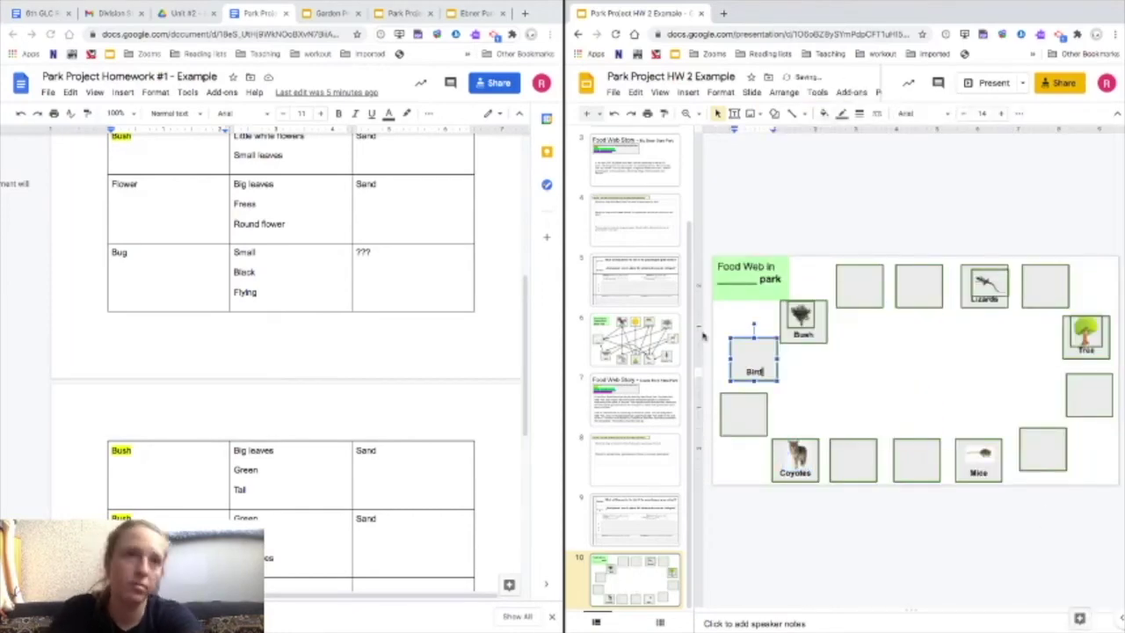
{"action": "left_click", "coordinate": [1092, 400]}
{"action": "type", "text": "Flower"}
{"action": "left_click", "coordinate": [920, 297]}
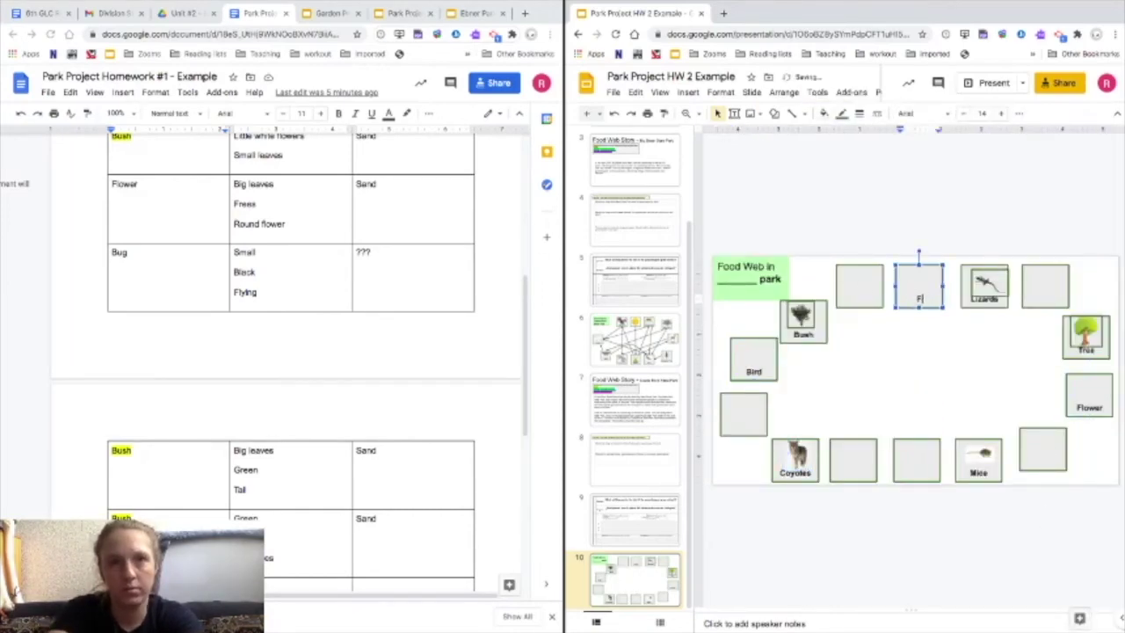
{"action": "left_click", "coordinate": [1043, 451]}
{"action": "type", "text": "Bugs"}
- Search the web for "Bug", insert the golden beetle picture, and fit it into the Bugs box above its label
{"action": "left_click", "coordinate": [688, 92]}
{"action": "mouse_move", "coordinate": [707, 113]}
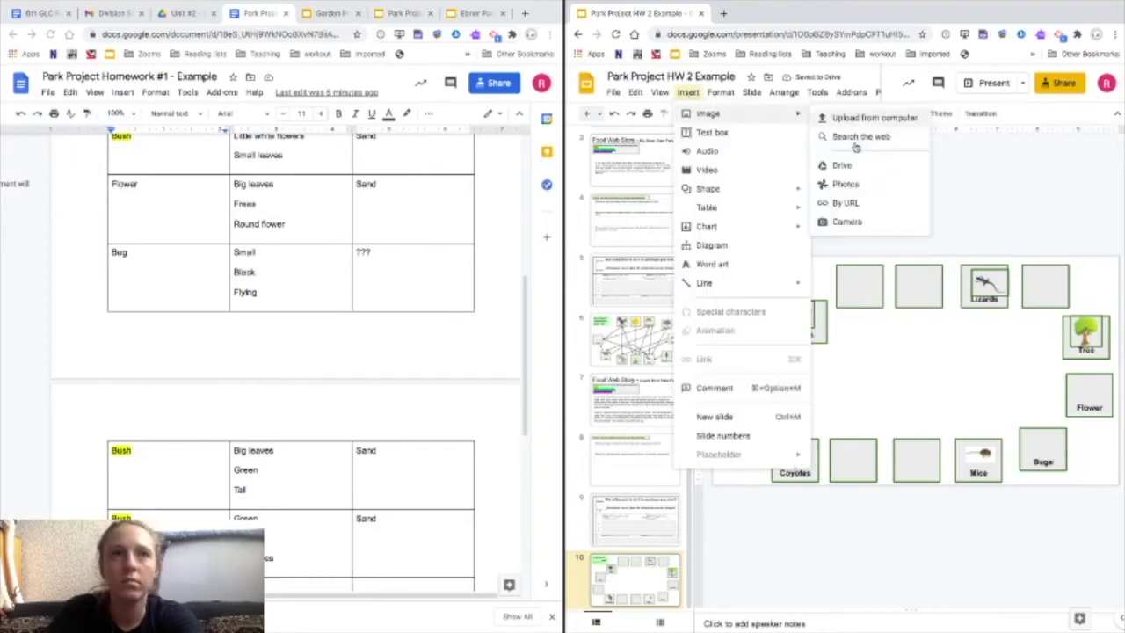
{"action": "left_click", "coordinate": [848, 131]}
{"action": "type", "text": "Bugs"}
{"action": "key", "text": "Return"}
{"action": "key", "text": "BackSpace"}
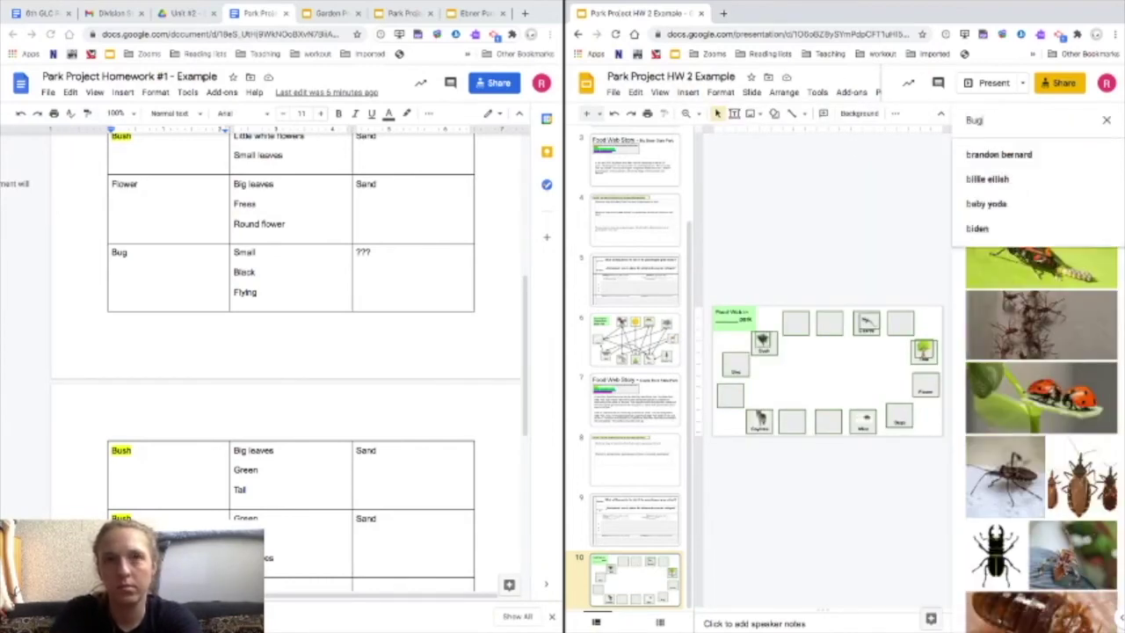
{"action": "key", "text": "Return"}
{"action": "scroll", "coordinate": [1042, 387], "scroll_direction": "down", "scroll_amount": 10}
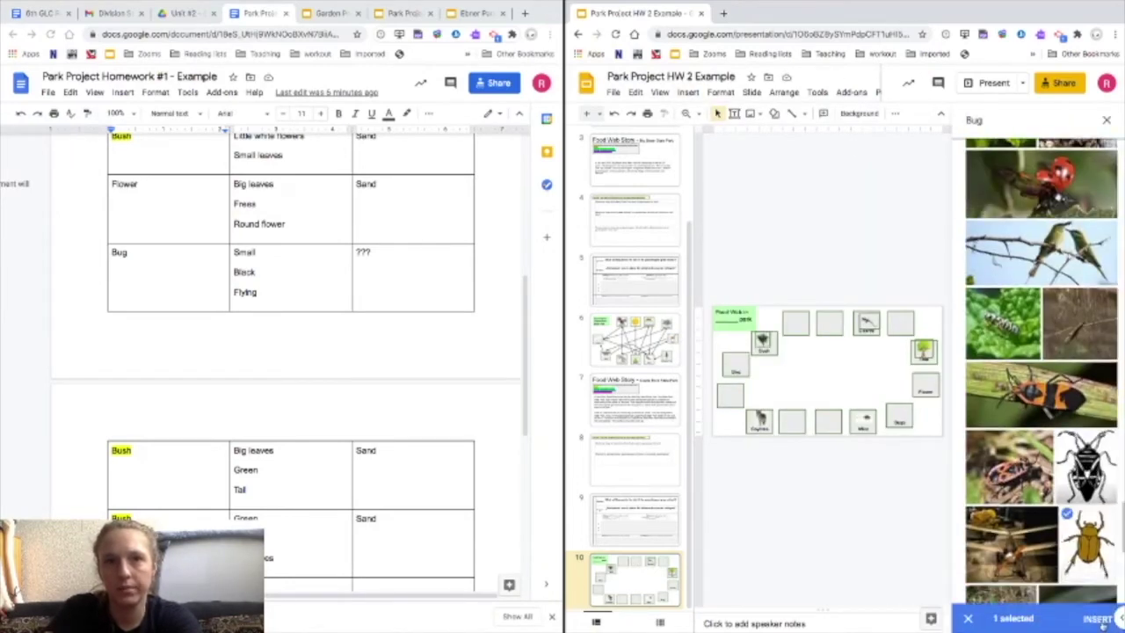
{"action": "left_click", "coordinate": [1099, 619]}
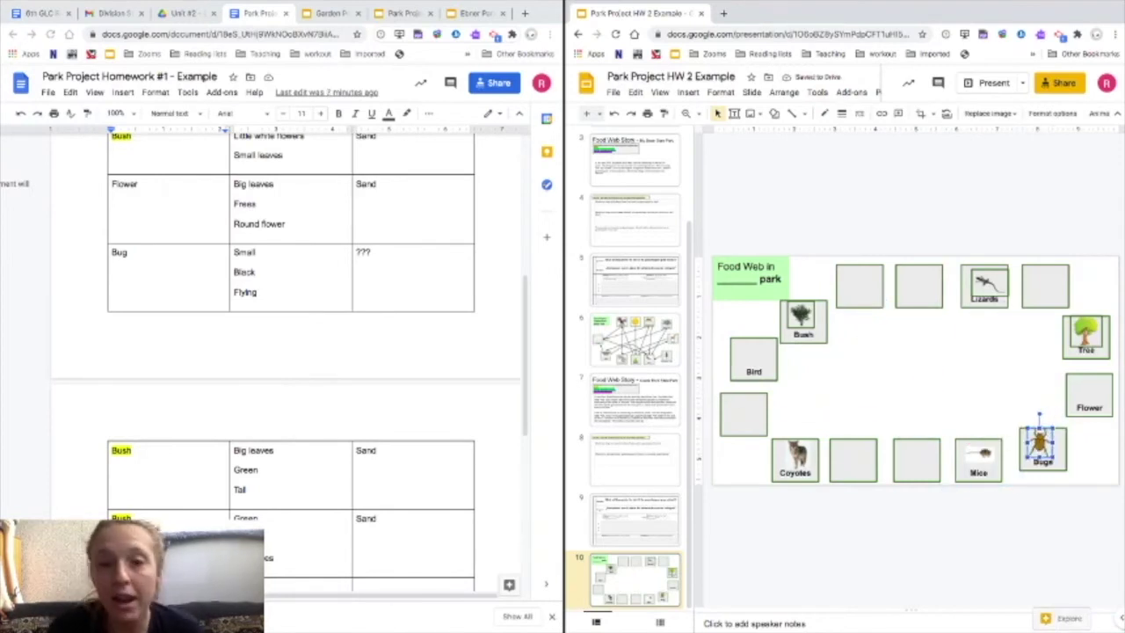
- Delete the unused blank boxes from the top row, the bottom row, and below the Bird box
{"action": "scroll", "coordinate": [290, 352], "scroll_direction": "up", "scroll_amount": 5}
{"action": "left_click", "coordinate": [860, 286]}
{"action": "key", "text": "Delete"}
{"action": "left_click", "coordinate": [919, 286]}
{"action": "key", "text": "Delete"}
{"action": "left_click", "coordinate": [1045, 286]}
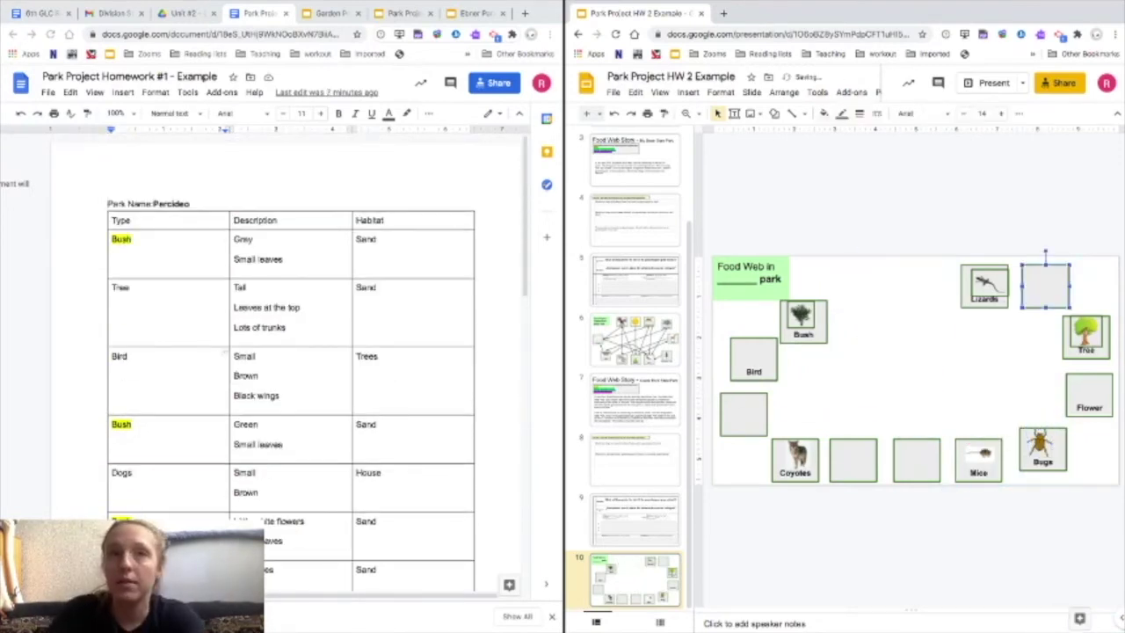
{"action": "key", "text": "Delete"}
{"action": "left_click", "coordinate": [917, 460]}
{"action": "key", "text": "Delete"}
{"action": "left_click", "coordinate": [853, 460]}
{"action": "key", "text": "Delete"}
- Search the web for "Bird", insert the black flying bird silhouette, and shrink it to fit inside the Bird box
{"action": "left_click", "coordinate": [688, 92]}
{"action": "left_click", "coordinate": [827, 136]}
{"action": "type", "text": "Bird"}
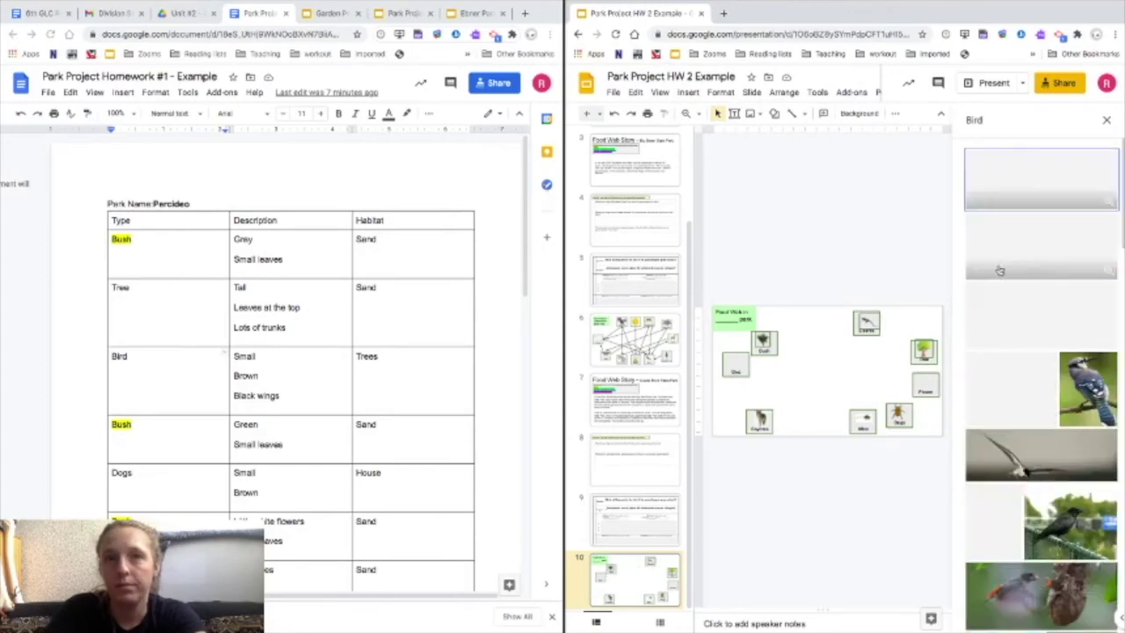
{"action": "left_click", "coordinate": [1067, 198]}
{"action": "left_click", "coordinate": [1099, 619]}
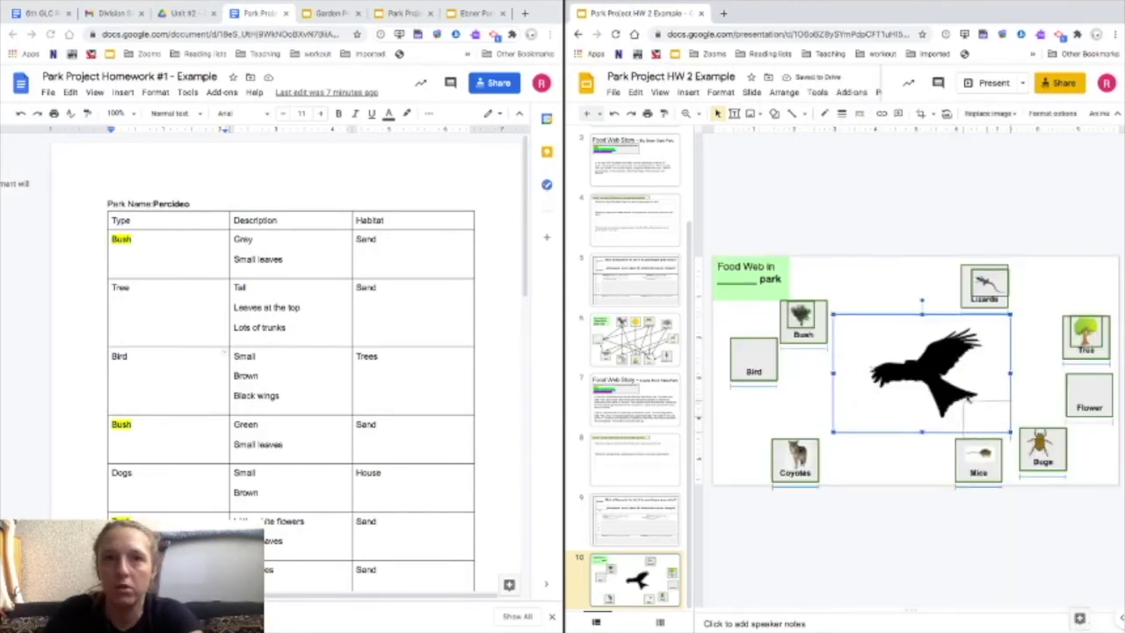
{"action": "left_click_drag", "start_coordinate": [1010, 432], "coordinate": [888, 373]}
{"action": "left_click_drag", "start_coordinate": [923, 369], "coordinate": [754, 356]}
- Change the Bird label to "Big Bird", and label a new box between Coyotes and Mice "Small Bird"
{"action": "left_click", "coordinate": [747, 371]}
{"action": "type", "text": "Big"}
{"action": "left_click", "coordinate": [883, 463]}
{"action": "type", "text": "Small Bird"}
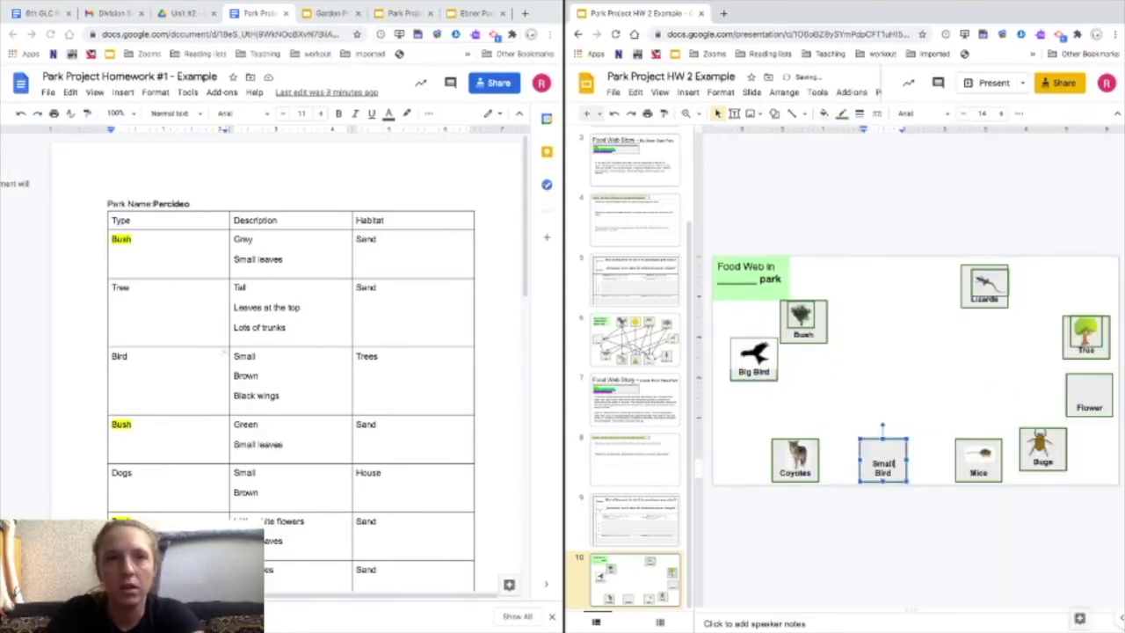
- Search the web for "small Bird", insert a perched bird picture, and fit it into the Small Bird box
{"action": "left_click", "coordinate": [689, 92]}
{"action": "left_click", "coordinate": [835, 135]}
{"action": "type", "text": "small Bird"}
{"action": "key", "text": "Return"}
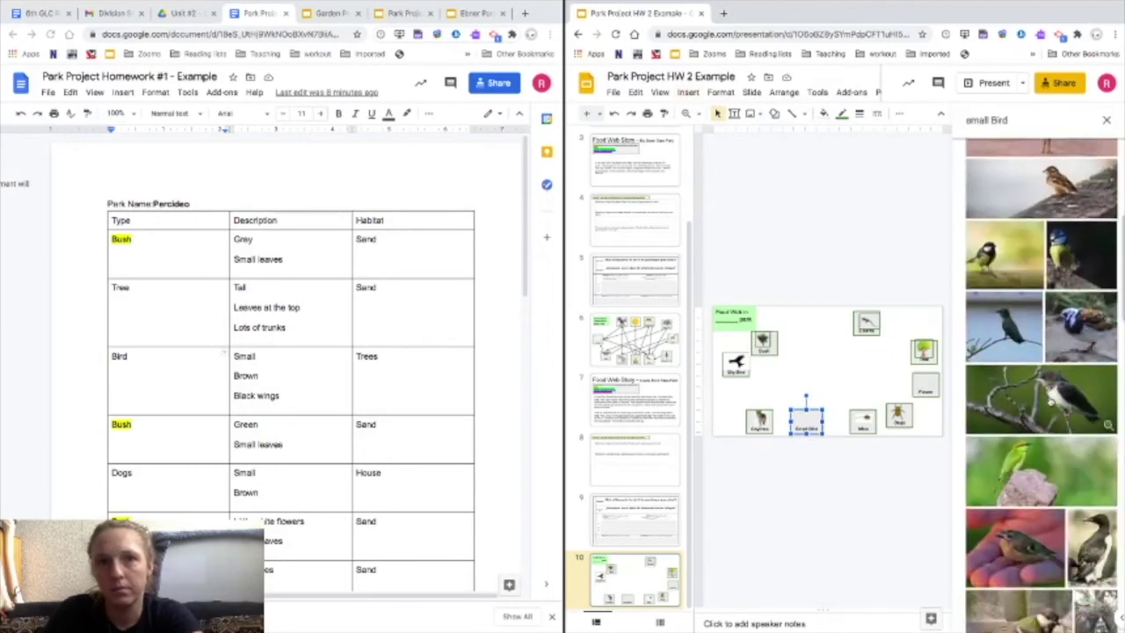
{"action": "scroll", "coordinate": [1050, 400], "scroll_direction": "down", "scroll_amount": 1}
{"action": "left_click", "coordinate": [1004, 239]}
- Search the web for "flowers" images
{"action": "left_click", "coordinate": [688, 92]}
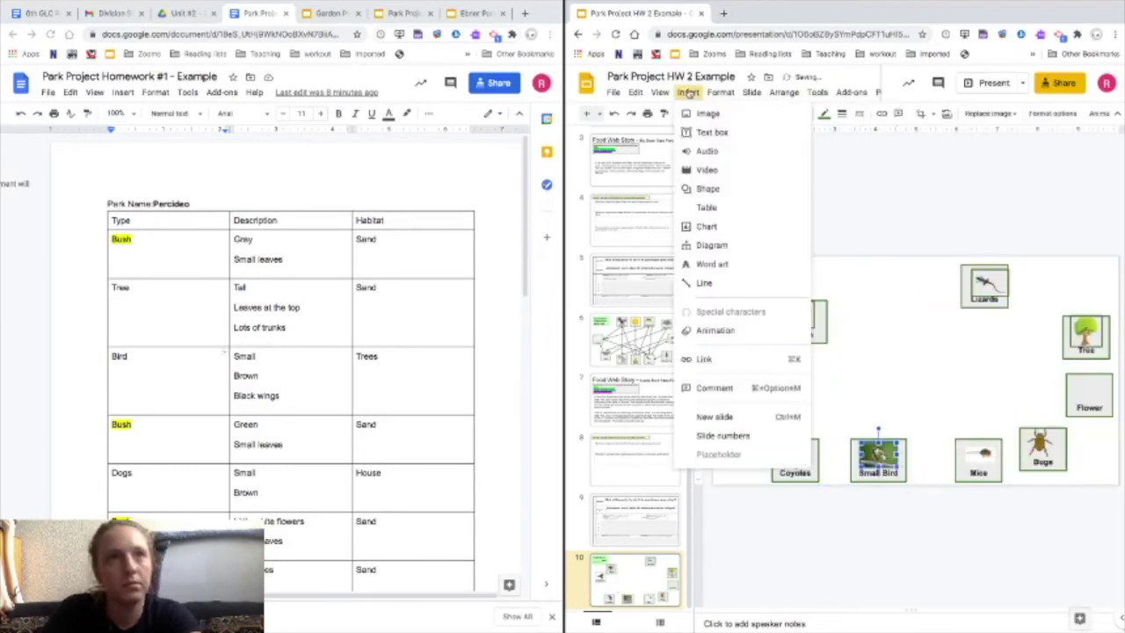
{"action": "mouse_move", "coordinate": [708, 114]}
{"action": "left_click", "coordinate": [844, 134]}
{"action": "type", "text": "flowers"}
{"action": "key", "text": "Return"}
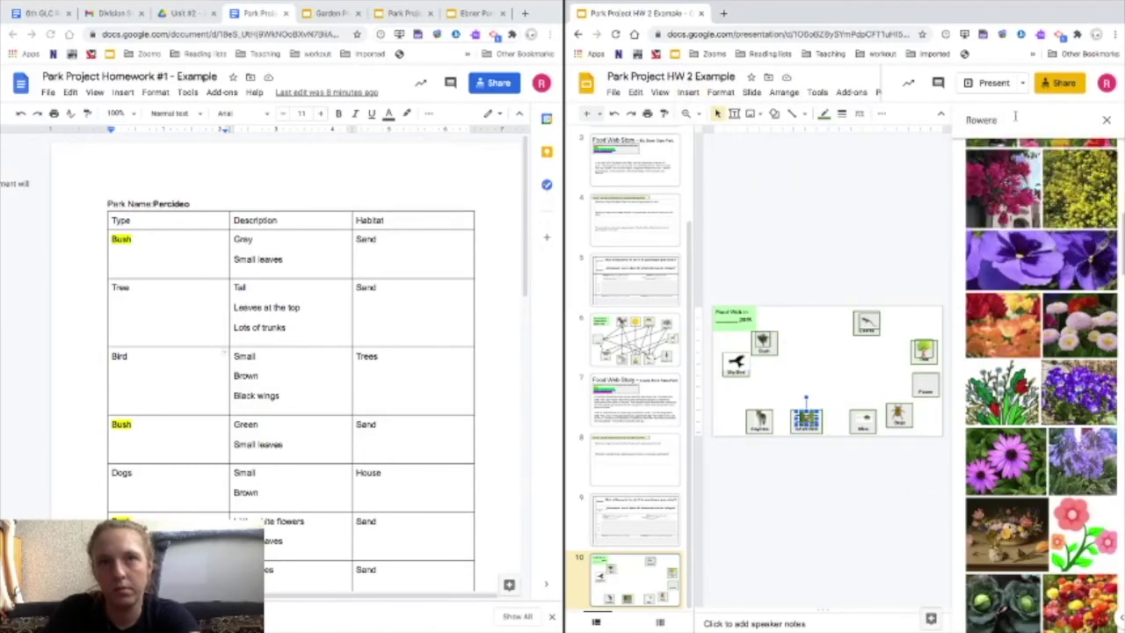
- Search for "Lupine" images, insert the yellow lupine on a white background, and shrink it to fit inside the Flower box
{"action": "double_click", "coordinate": [1015, 119]}
{"action": "type", "text": "Lupine"}
{"action": "key", "text": "Return"}
{"action": "scroll", "coordinate": [1042, 378], "scroll_direction": "down", "scroll_amount": 5}
{"action": "left_click", "coordinate": [1087, 378]}
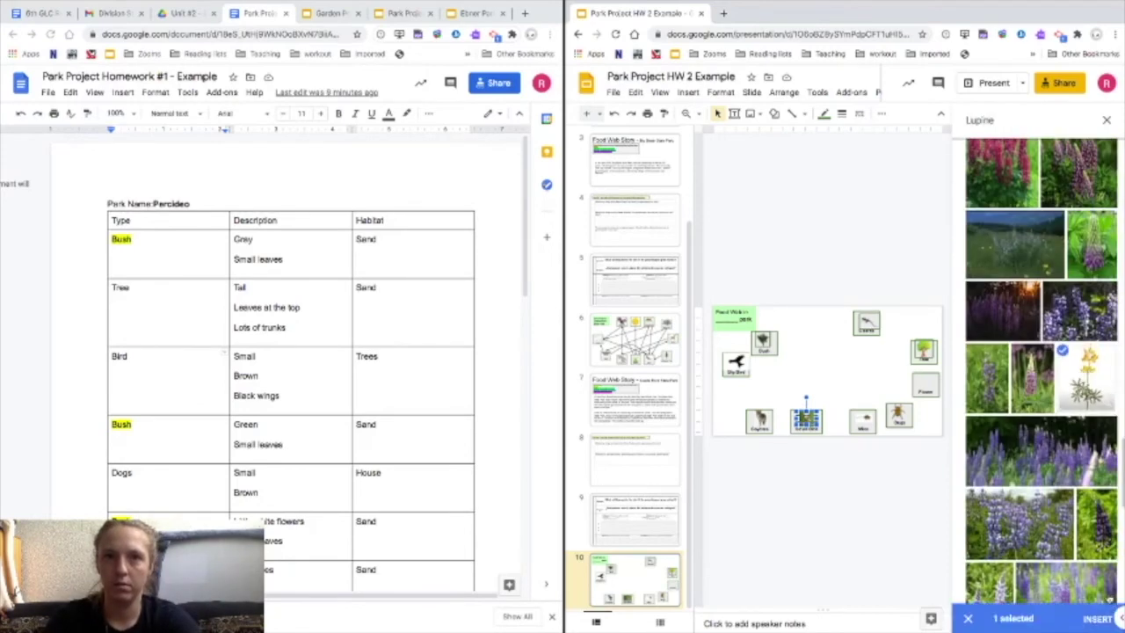
{"action": "left_click", "coordinate": [1099, 618]}
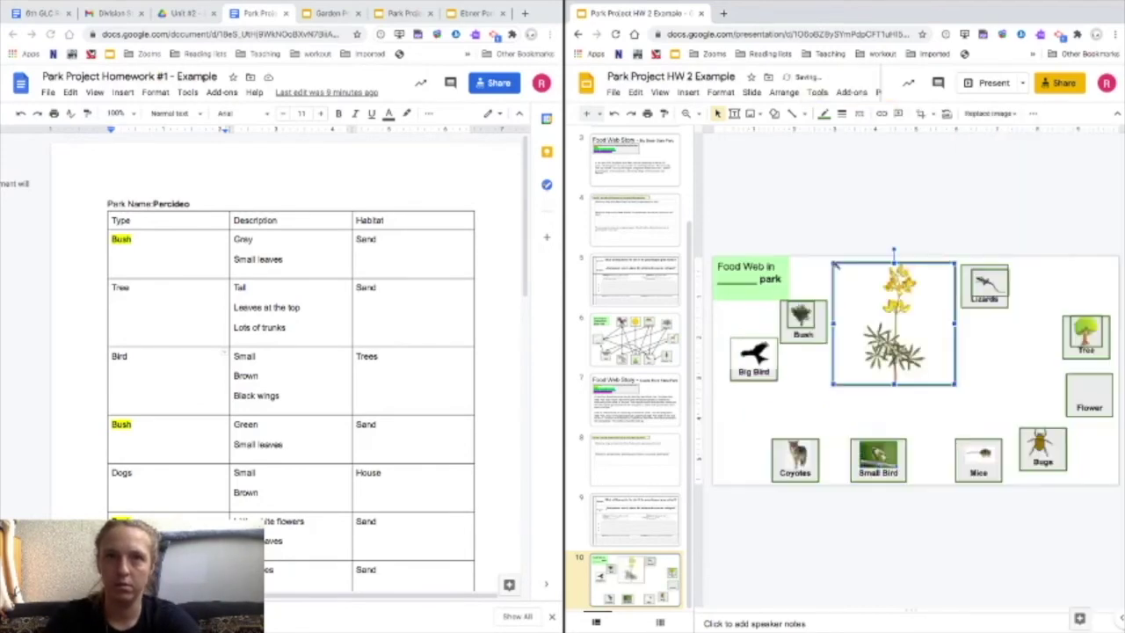
{"action": "left_click", "coordinate": [1084, 476]}
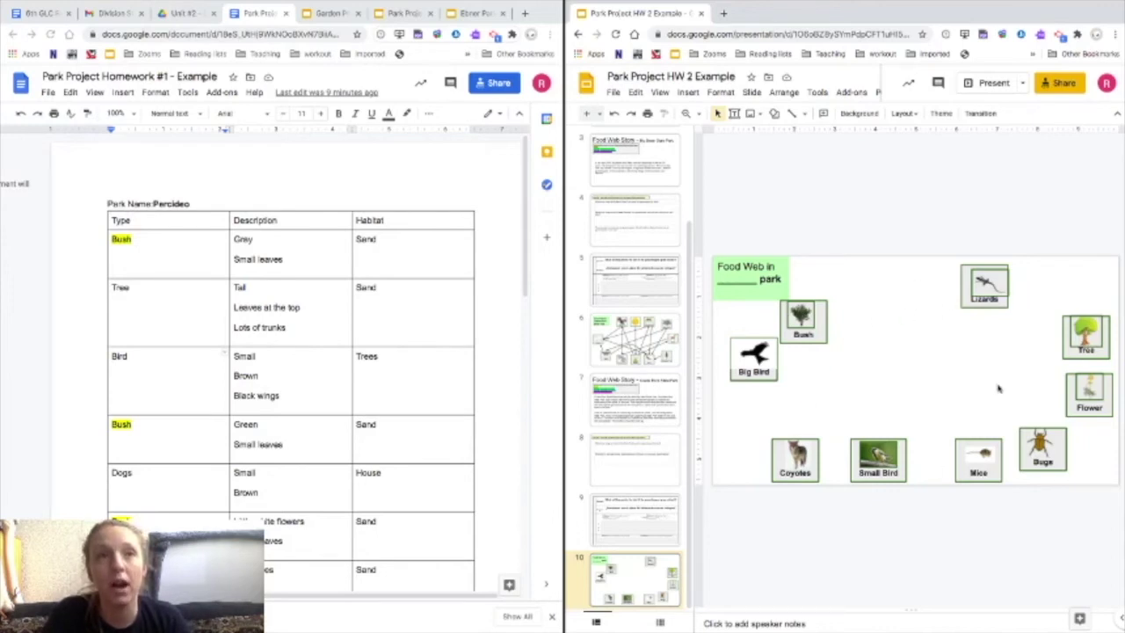
- Draw one arrow from the Small Bird box to Bush and another from Small Bird to Tree
{"action": "left_click", "coordinate": [803, 117]}
{"action": "left_click", "coordinate": [811, 153]}
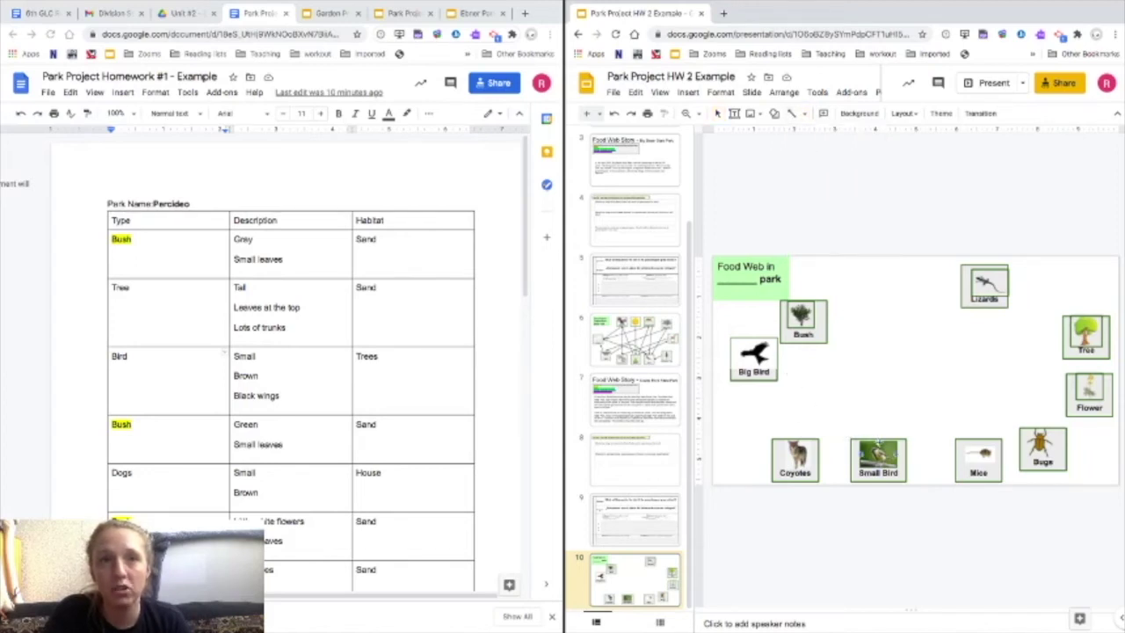
{"action": "left_click_drag", "start_coordinate": [875, 439], "coordinate": [803, 339]}
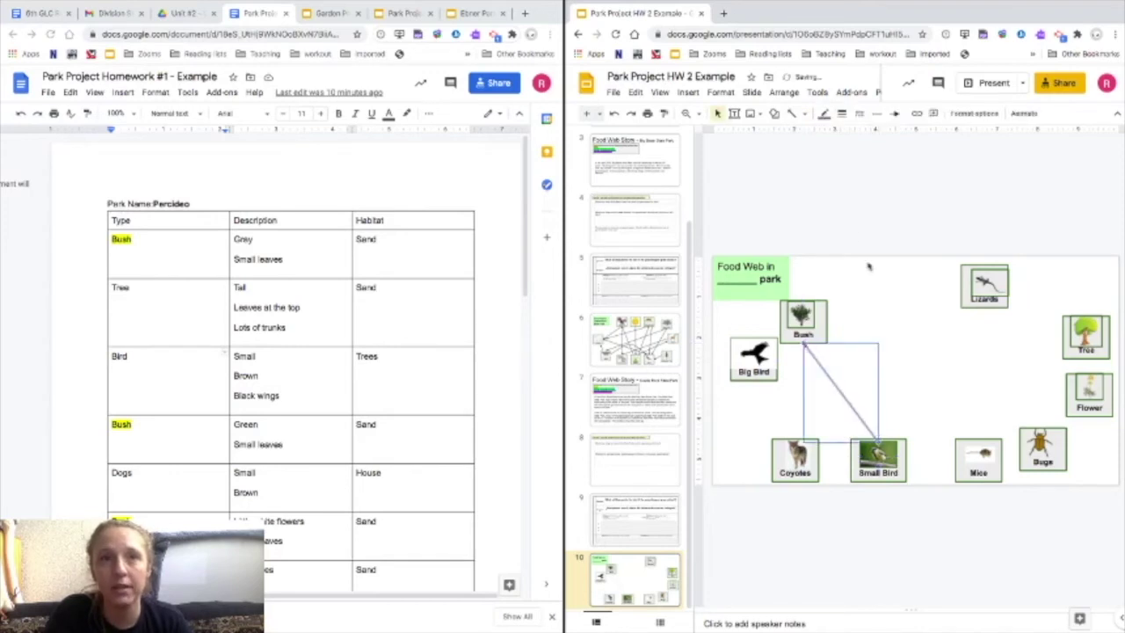
{"action": "left_click", "coordinate": [792, 113]}
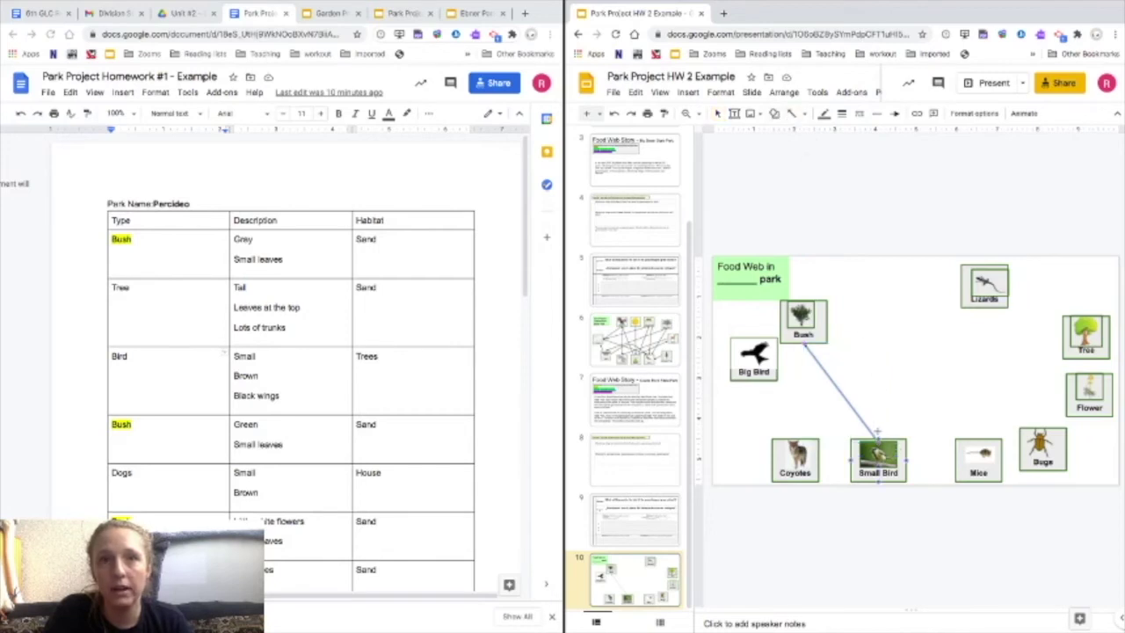
{"action": "left_click_drag", "start_coordinate": [879, 437], "coordinate": [1063, 340]}
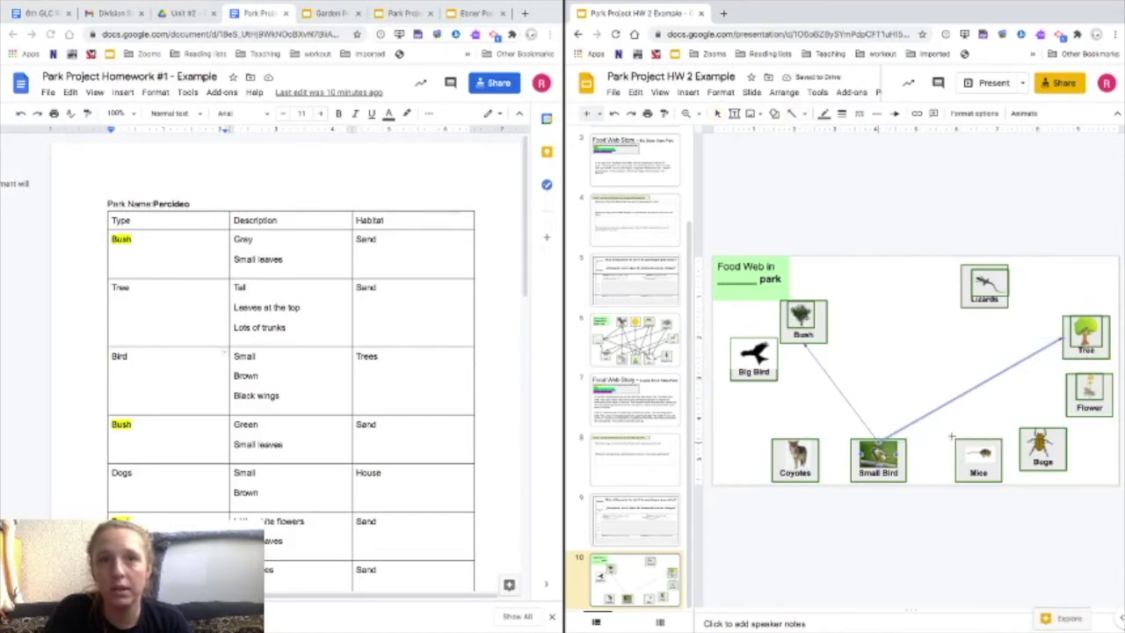
{"action": "left_click_drag", "start_coordinate": [879, 437], "coordinate": [1066, 396]}
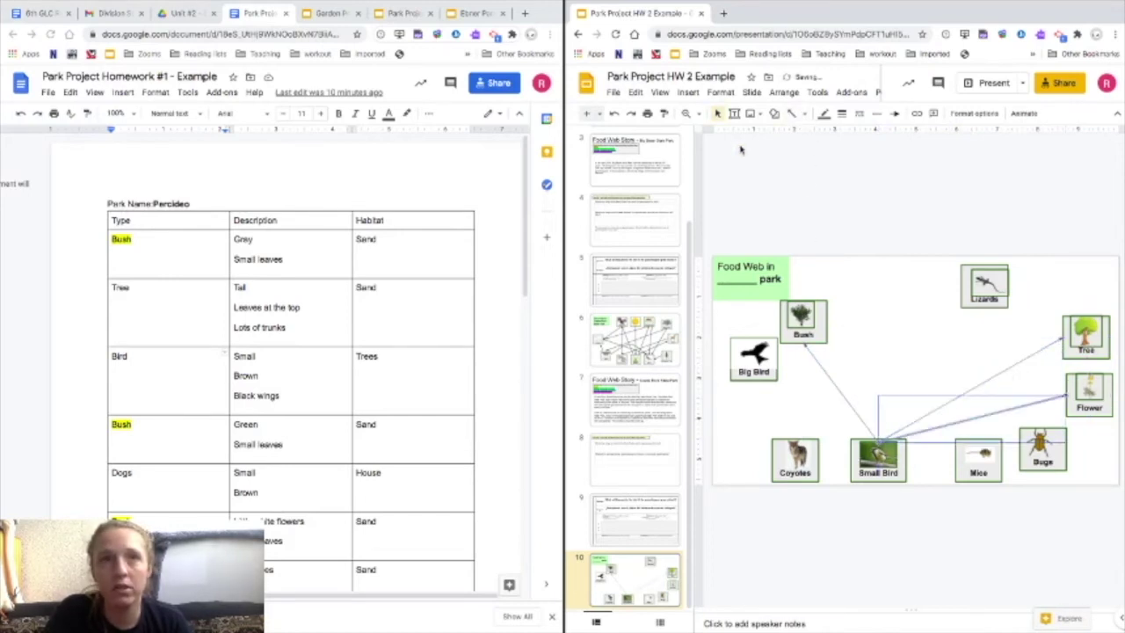
{"action": "key", "text": "ctrl+z"}
{"action": "key", "text": "ctrl+z"}
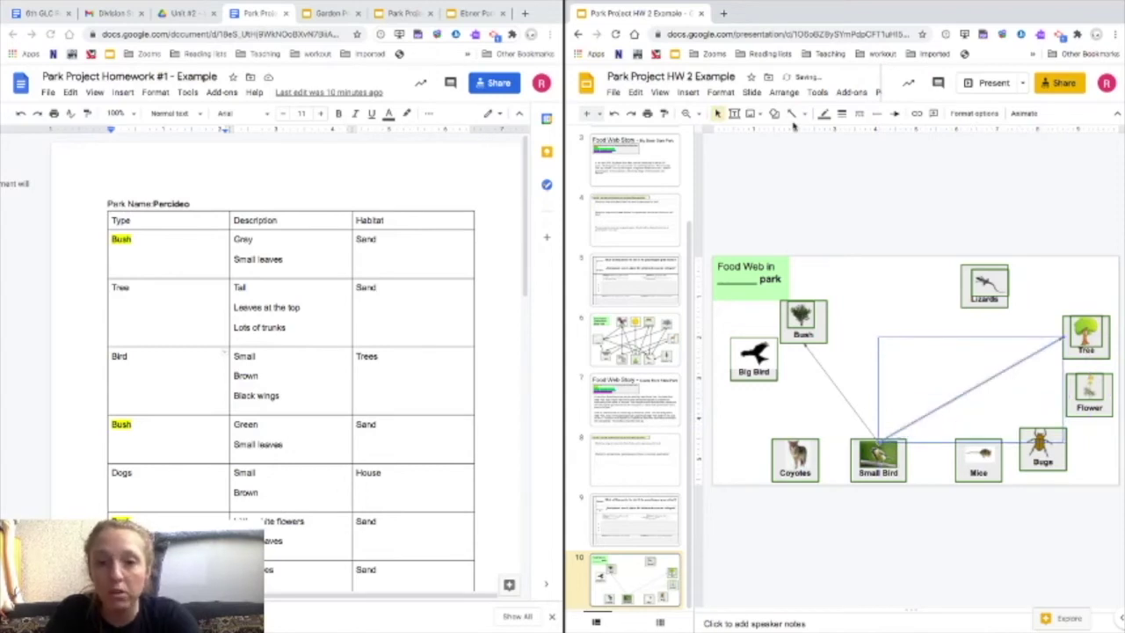
- Undo the arrows leading out of Small Bird, and draw an arrow from Bush to Small Bird with a thicker line weight
{"action": "key", "text": "ctrl+z"}
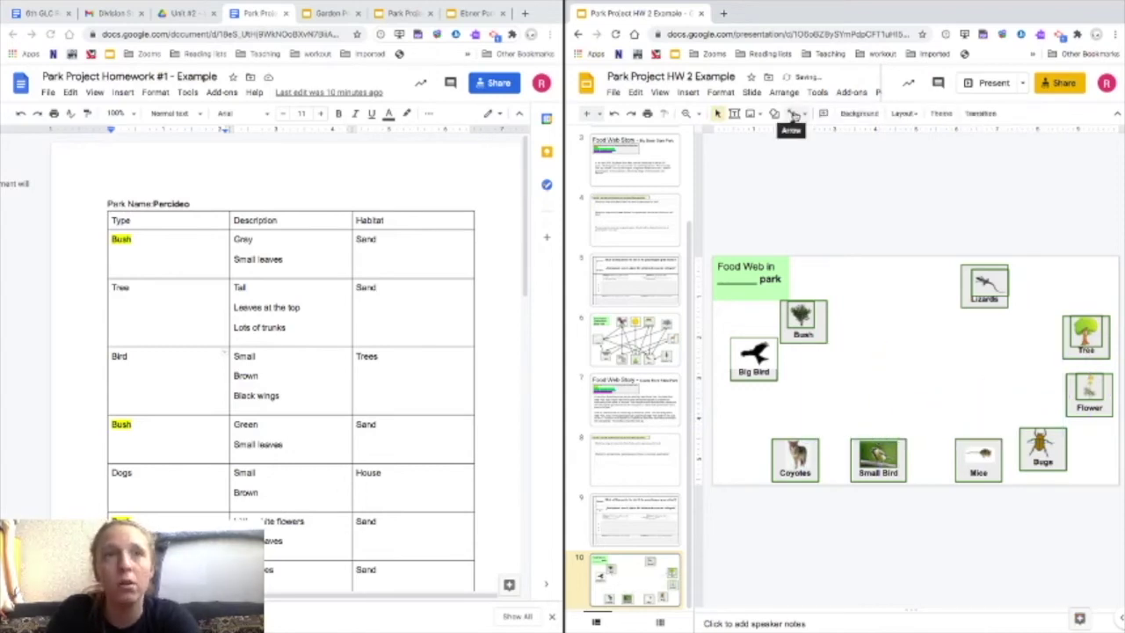
{"action": "left_click", "coordinate": [800, 117]}
{"action": "left_click", "coordinate": [812, 154]}
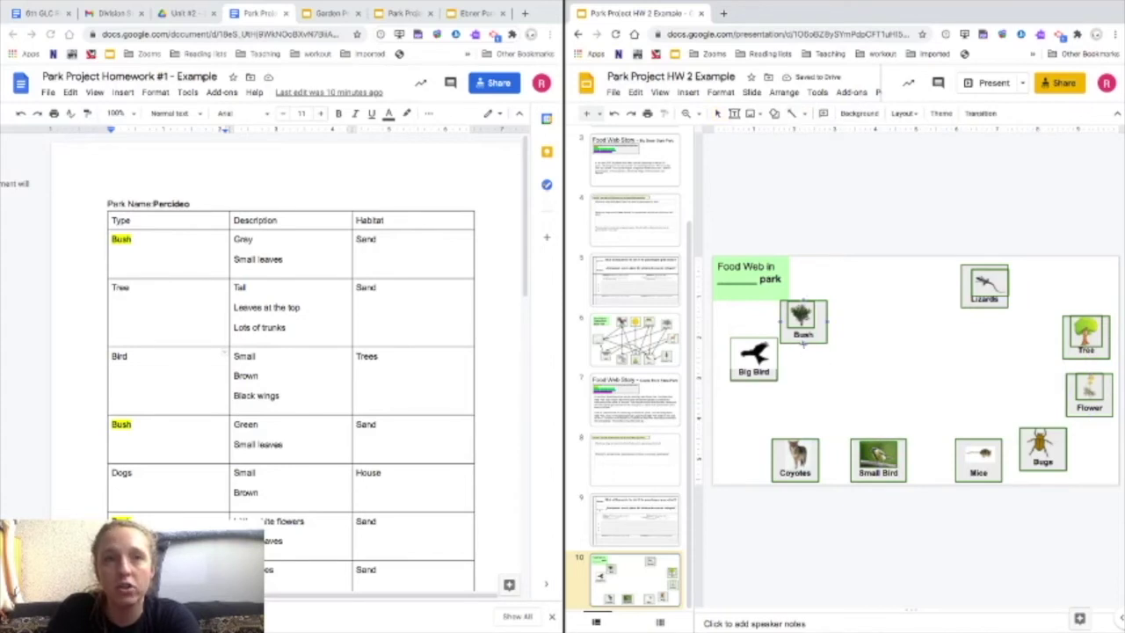
{"action": "left_click_drag", "start_coordinate": [801, 343], "coordinate": [878, 439]}
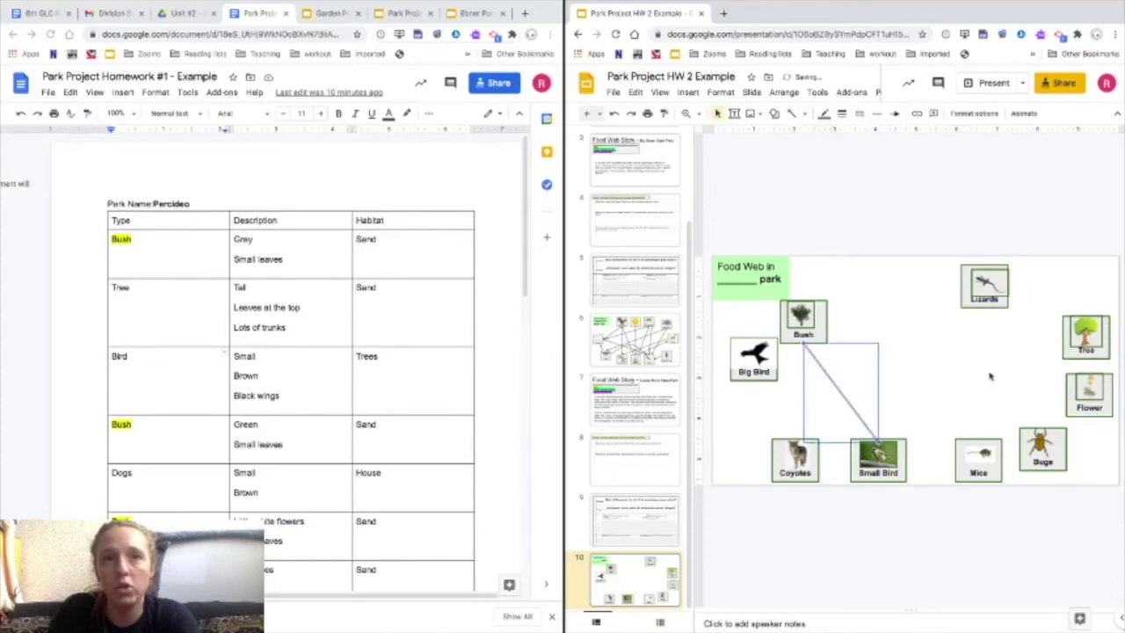
{"action": "left_click", "coordinate": [841, 114]}
{"action": "left_click", "coordinate": [863, 173]}
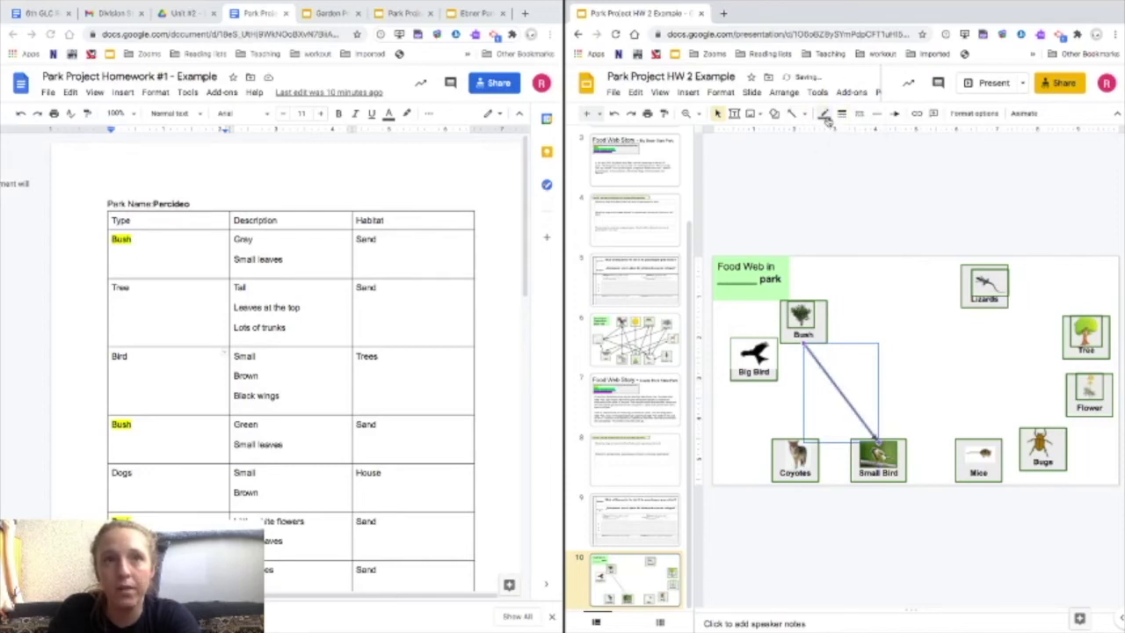
- Draw arrows to the Small Bird box from Tree, Flower and Bugs
{"action": "left_click", "coordinate": [792, 115]}
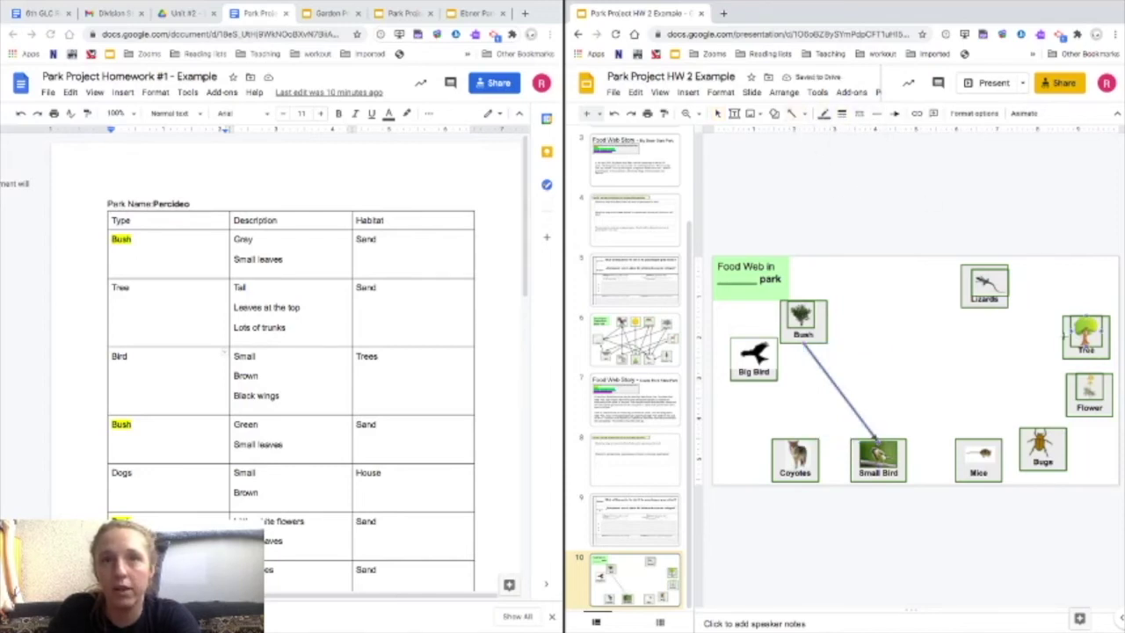
{"action": "left_click_drag", "start_coordinate": [1055, 337], "coordinate": [878, 437]}
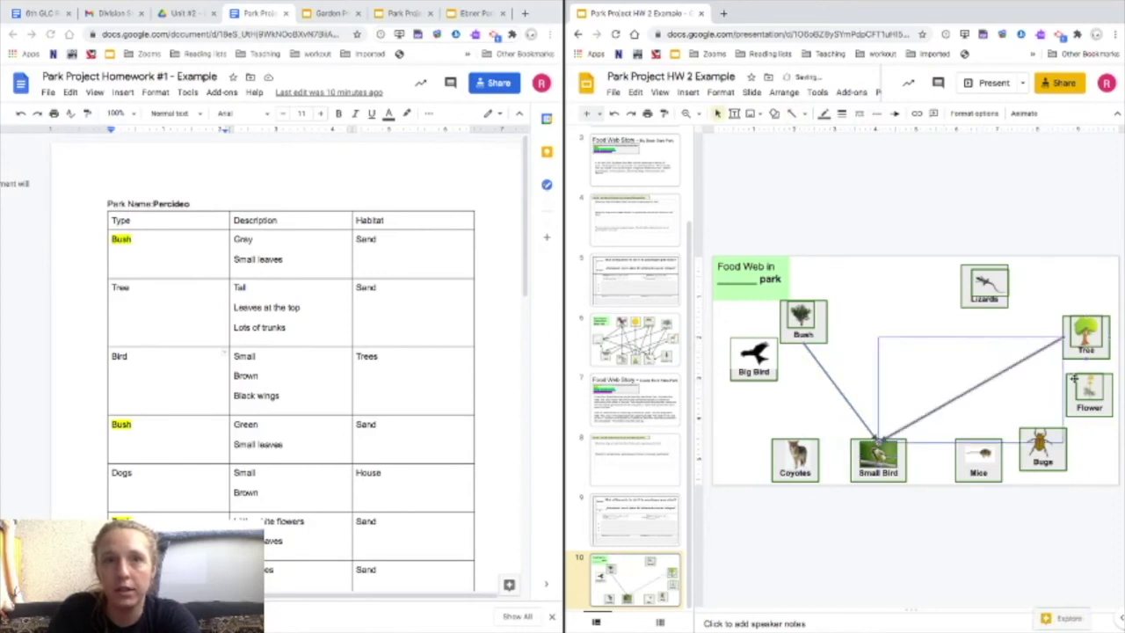
{"action": "left_click", "coordinate": [791, 115]}
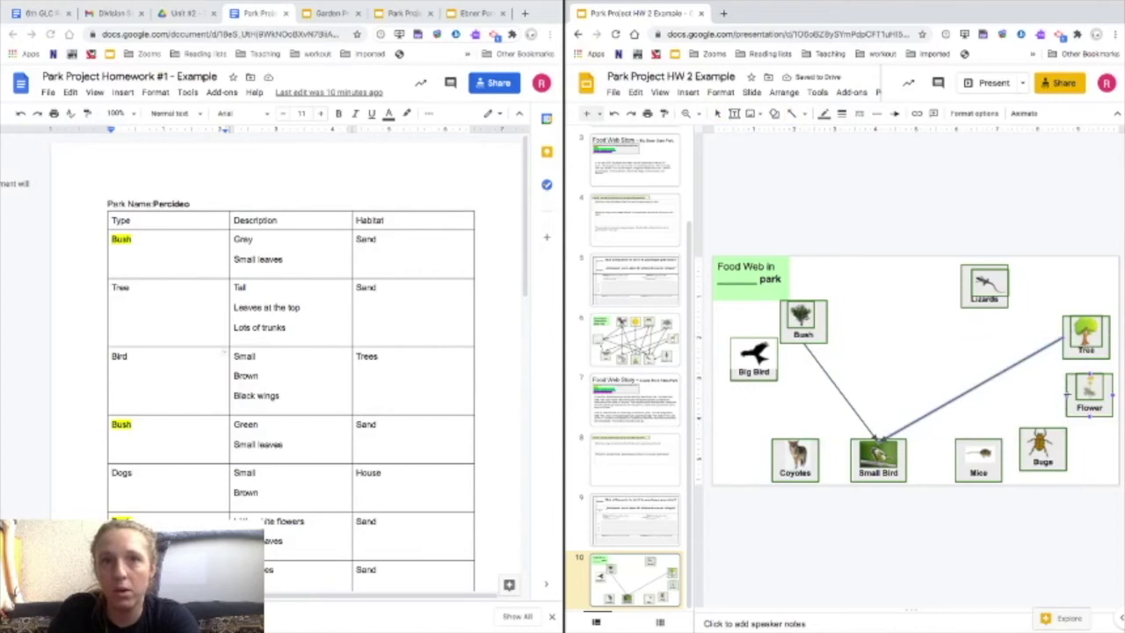
{"action": "mouse_move", "coordinate": [1067, 396]}
{"action": "left_mouse_down"}
{"action": "mouse_move", "coordinate": [940, 413]}
{"action": "mouse_move", "coordinate": [877, 439]}
{"action": "left_mouse_up"}
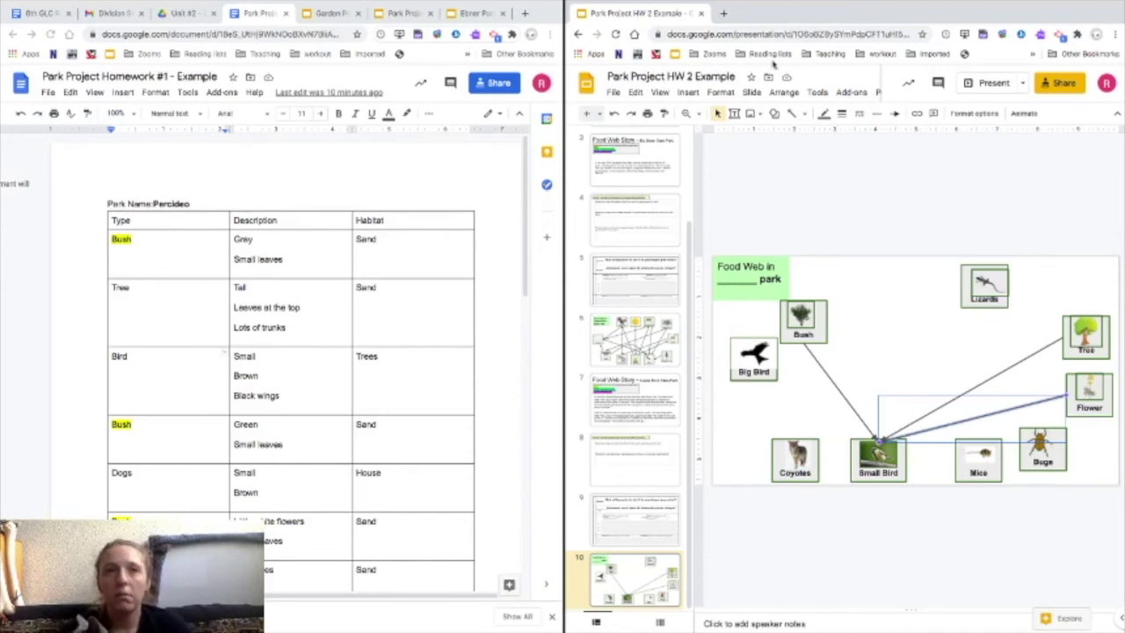
{"action": "left_click", "coordinate": [941, 413]}
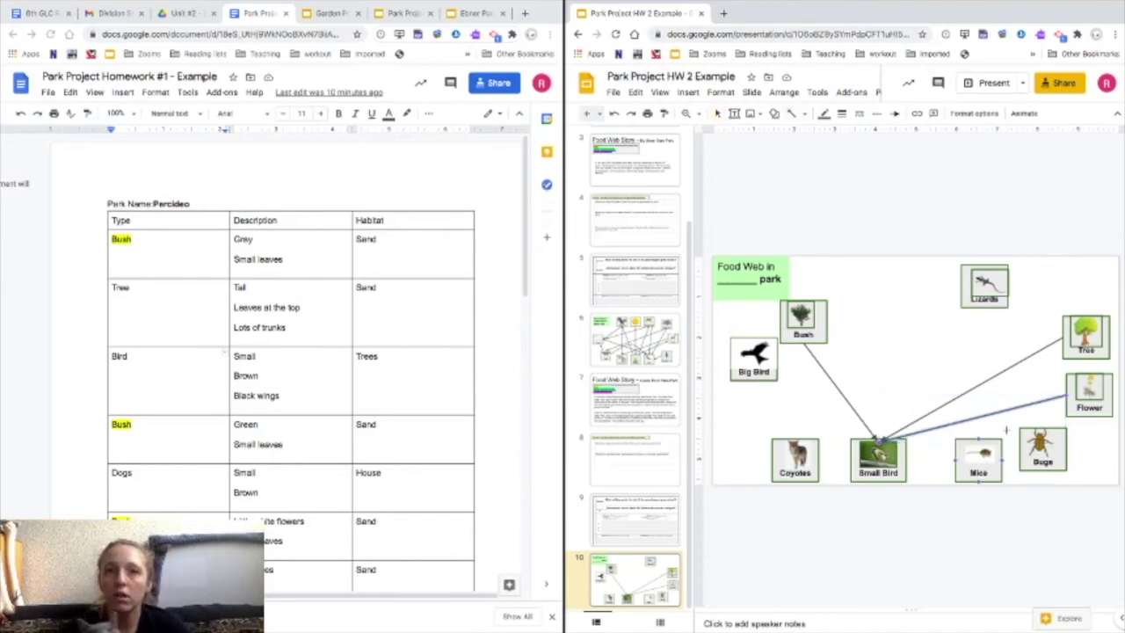
{"action": "left_click_drag", "start_coordinate": [1040, 429], "coordinate": [880, 438]}
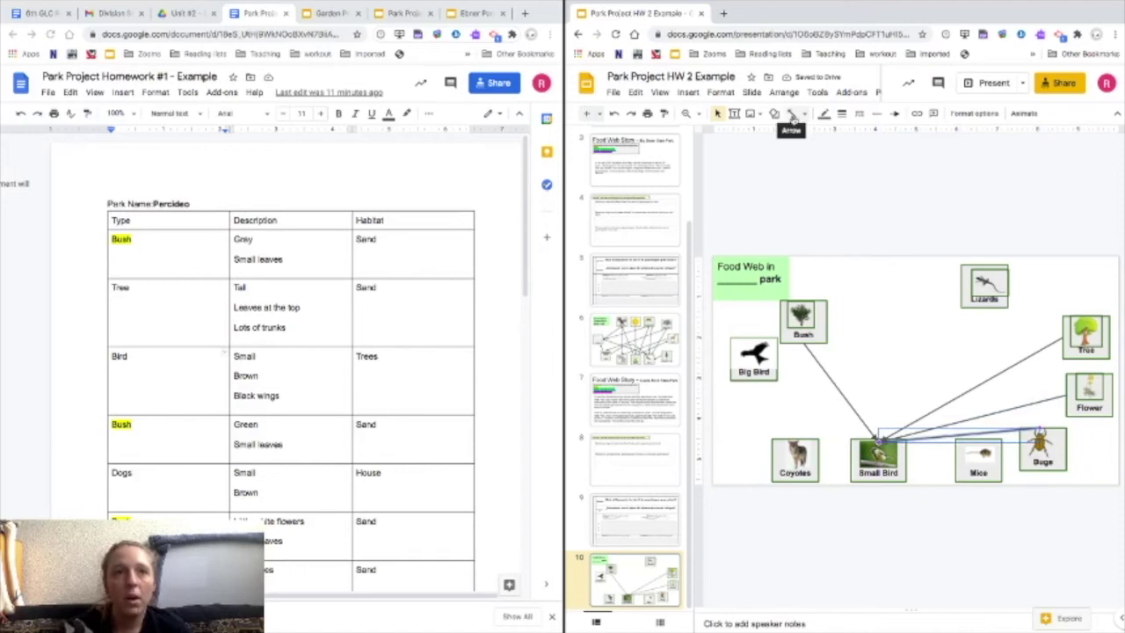
- Draw an arrow from the Bugs box to the Lizards box
{"action": "left_click", "coordinate": [793, 120]}
{"action": "left_click", "coordinate": [793, 120]}
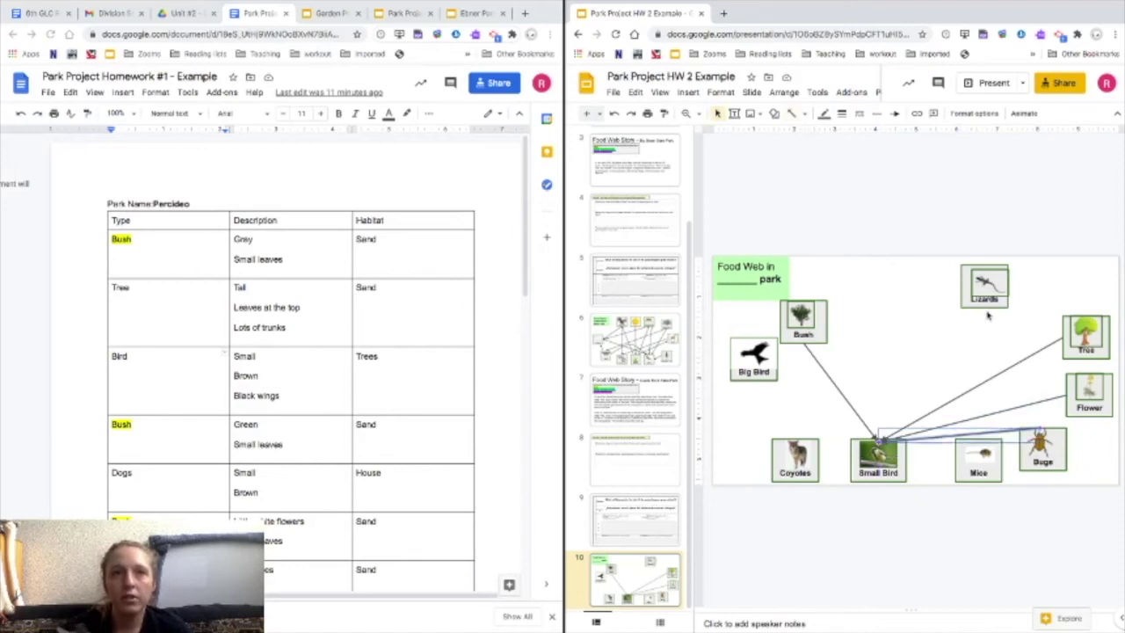
{"action": "left_click", "coordinate": [793, 116]}
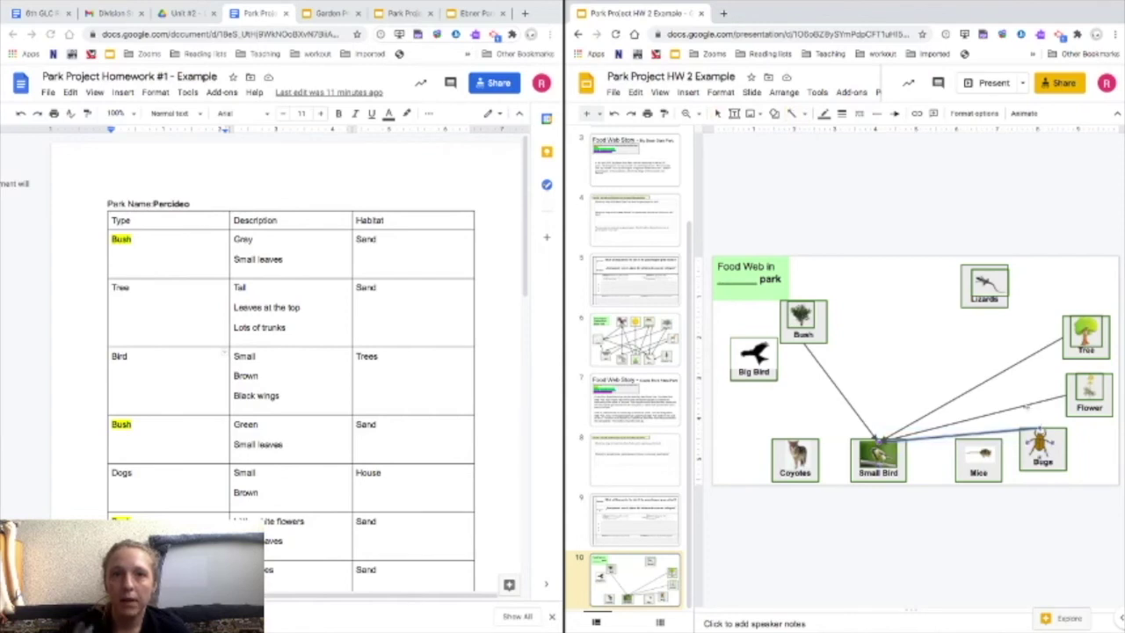
{"action": "left_click_drag", "start_coordinate": [1038, 427], "coordinate": [986, 308]}
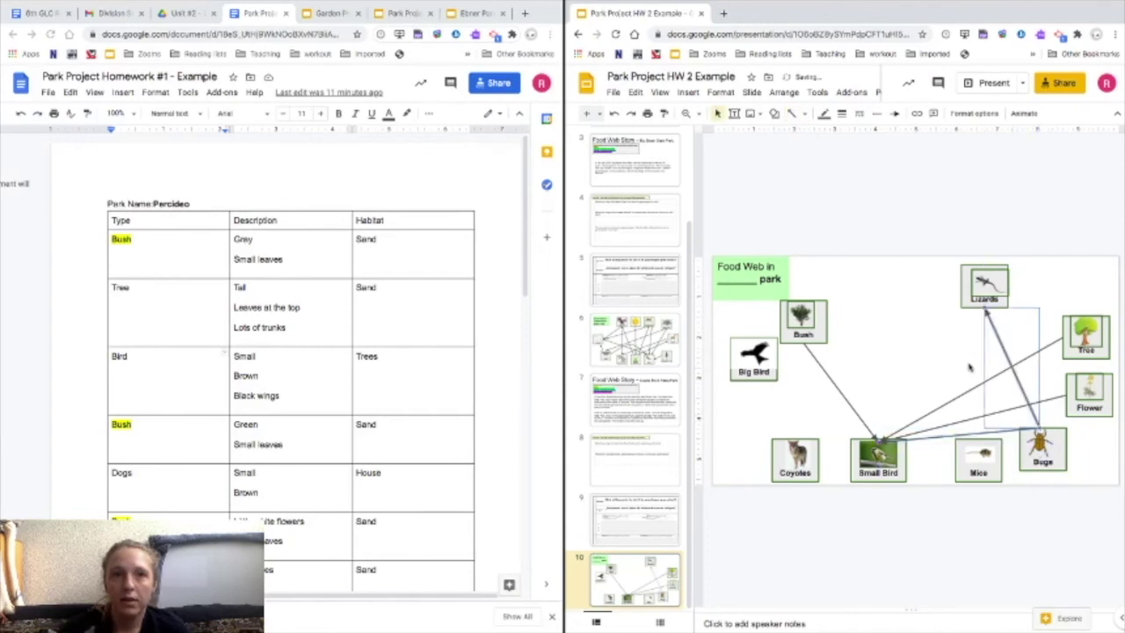
{"action": "left_click", "coordinate": [795, 119]}
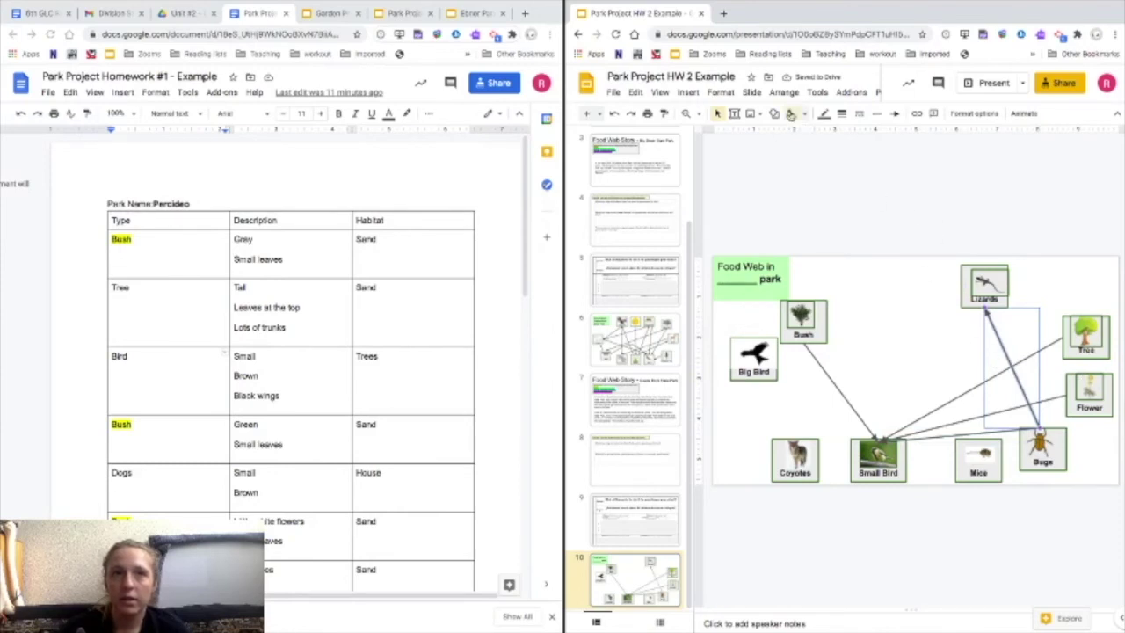
{"action": "left_click_drag", "start_coordinate": [1065, 395], "coordinate": [987, 311]}
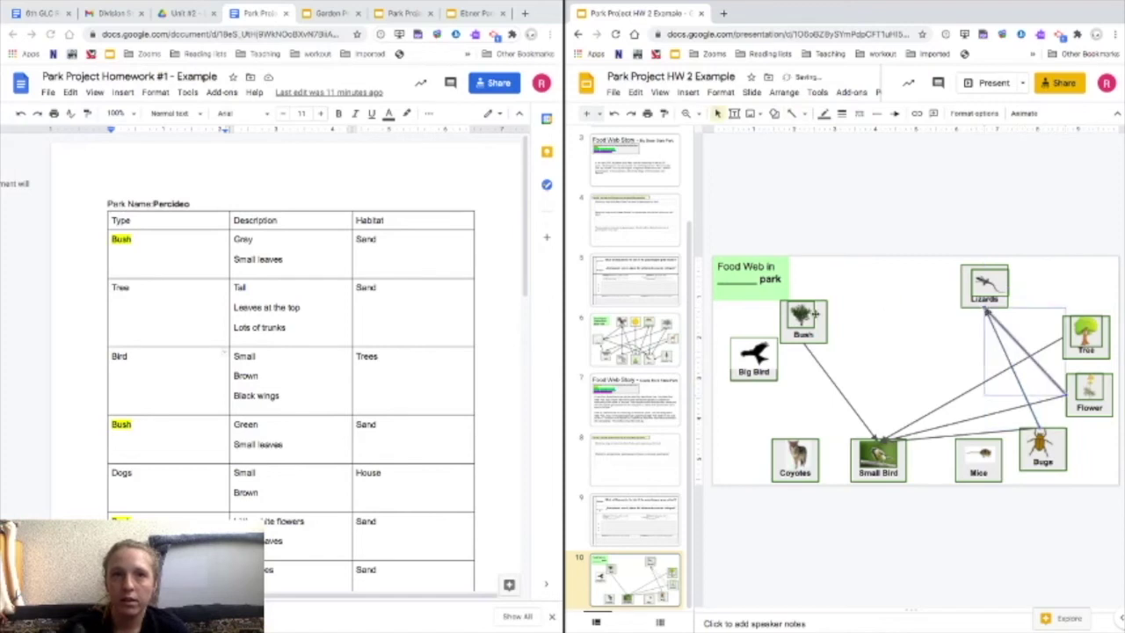
{"action": "key", "text": "Delete"}
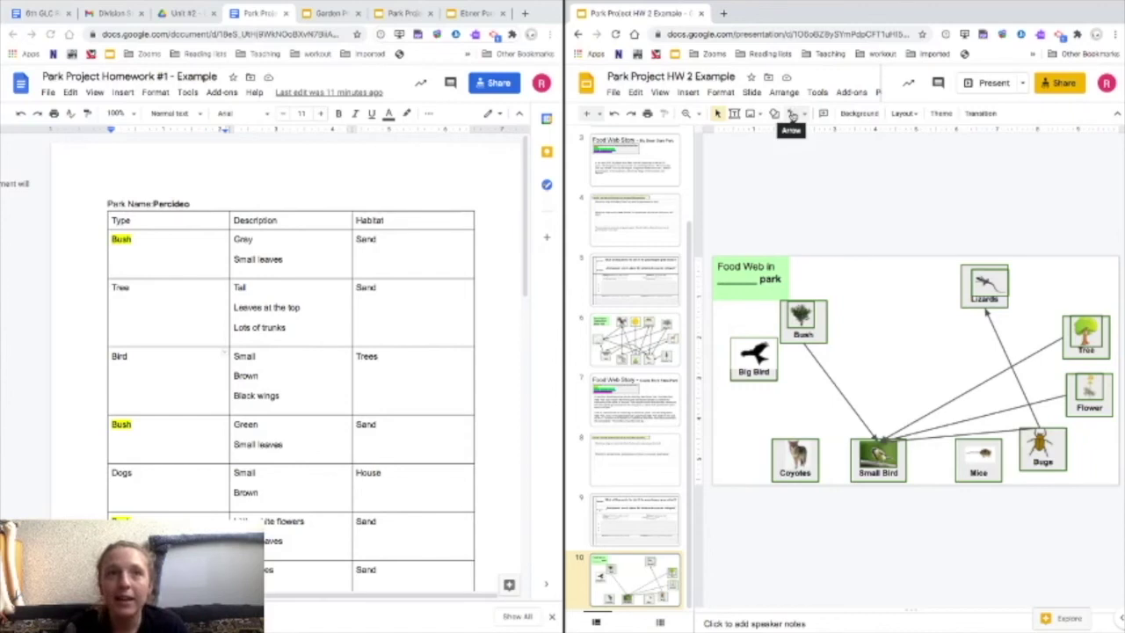
- Draw arrows from Mice to Big Bird, from Mice to Coyotes, and from Small Bird to Coyotes
{"action": "left_click", "coordinate": [793, 117]}
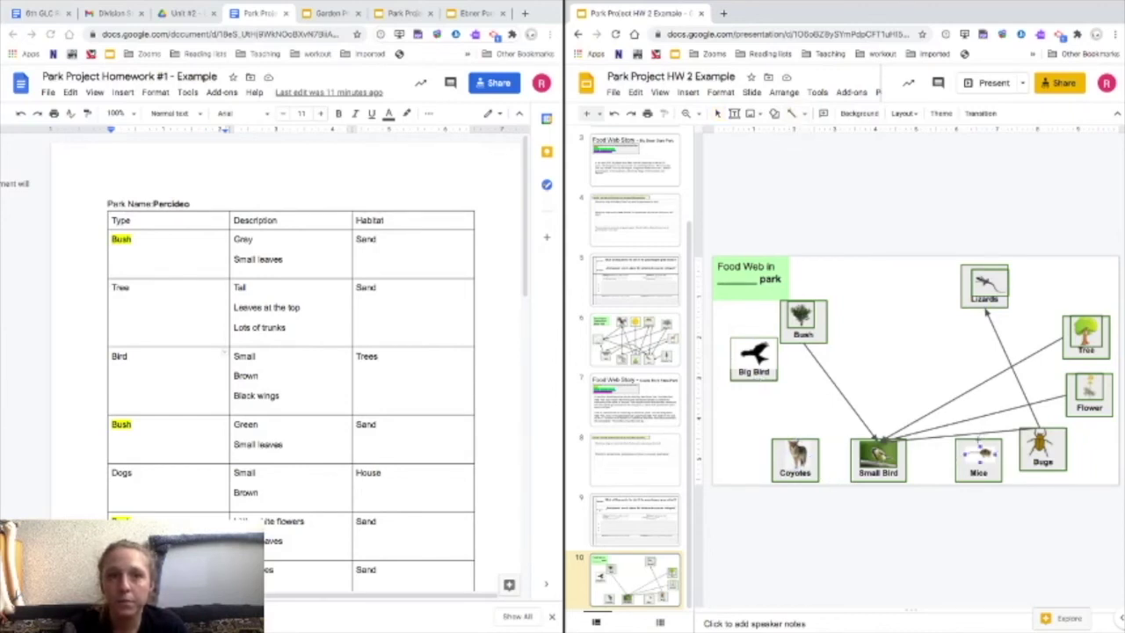
{"action": "left_click_drag", "start_coordinate": [978, 437], "coordinate": [754, 384]}
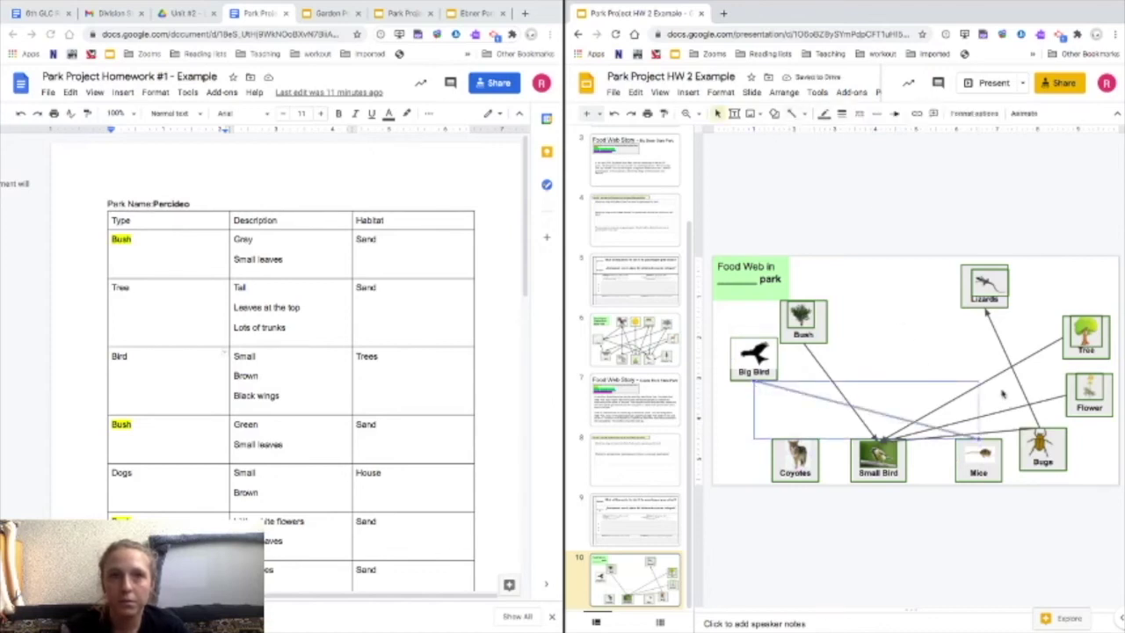
{"action": "left_click", "coordinate": [792, 115]}
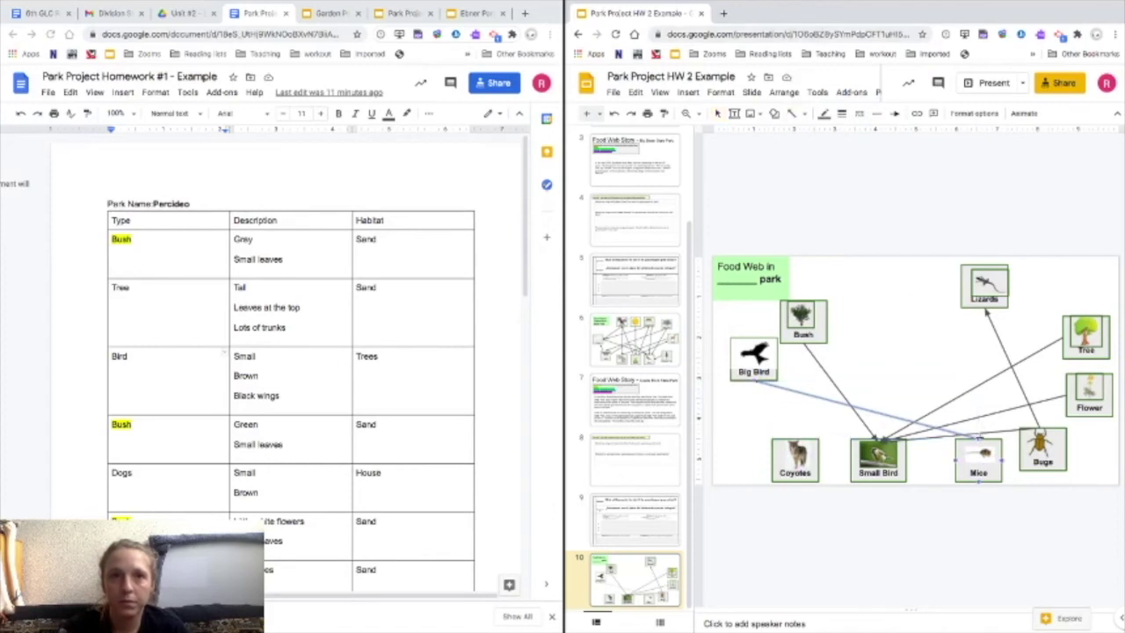
{"action": "mouse_move", "coordinate": [979, 438]}
{"action": "left_mouse_down"}
{"action": "mouse_move", "coordinate": [852, 380]}
{"action": "mouse_move", "coordinate": [816, 432]}
{"action": "mouse_move", "coordinate": [824, 458]}
{"action": "left_mouse_up"}
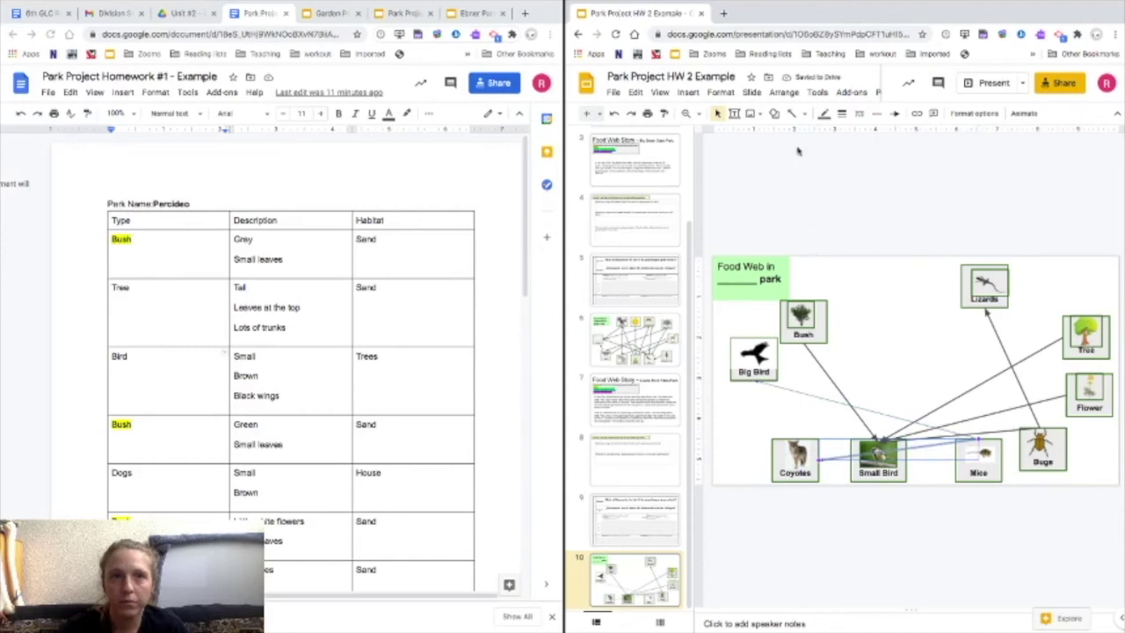
{"action": "left_click", "coordinate": [791, 117]}
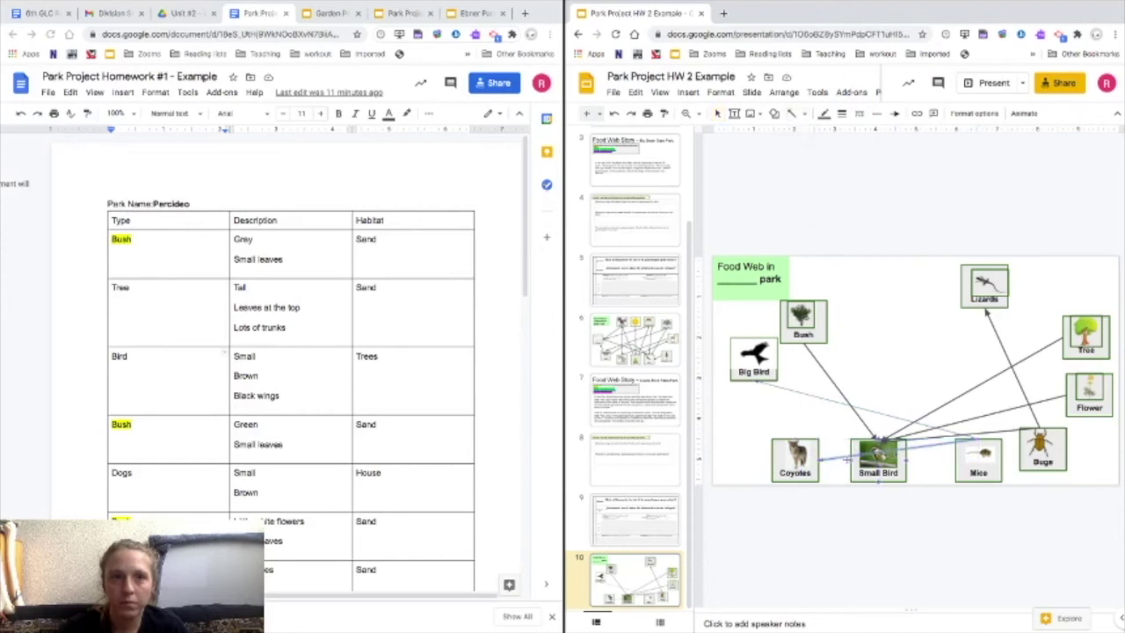
{"action": "mouse_move", "coordinate": [823, 455]}
{"action": "left_mouse_down"}
{"action": "mouse_move", "coordinate": [800, 438]}
{"action": "mouse_move", "coordinate": [819, 444]}
{"action": "left_mouse_up"}
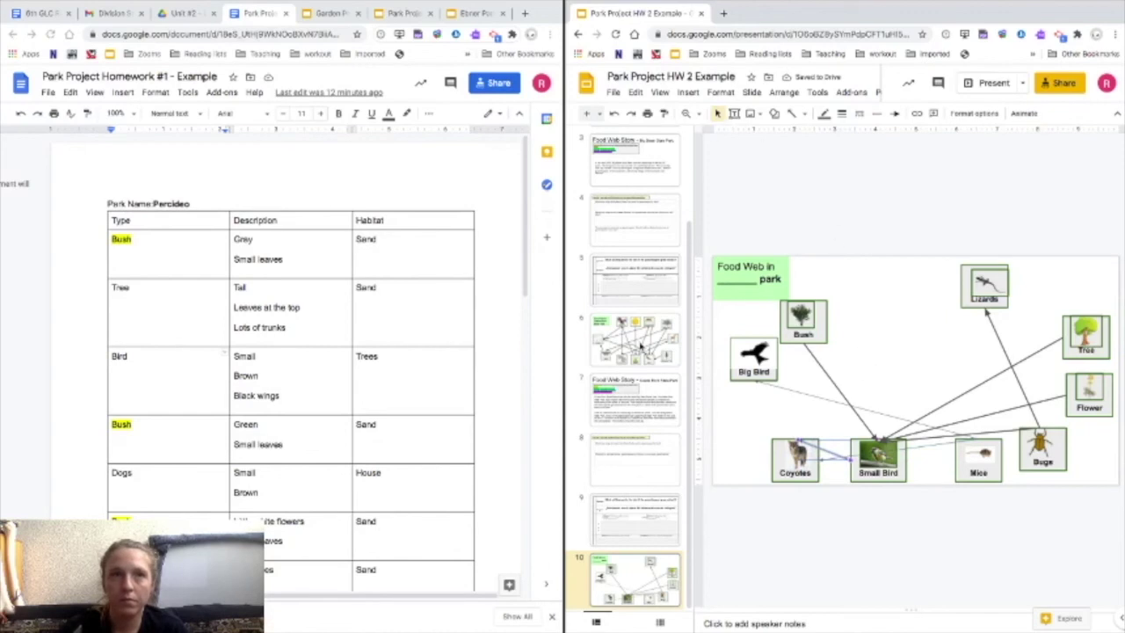
- Copy the framed sun from the Castle Rock State Park food web on slide 6 onto slide 10, placing it between Bush and Lizards
{"action": "left_click", "coordinate": [642, 347]}
{"action": "left_click", "coordinate": [906, 274]}
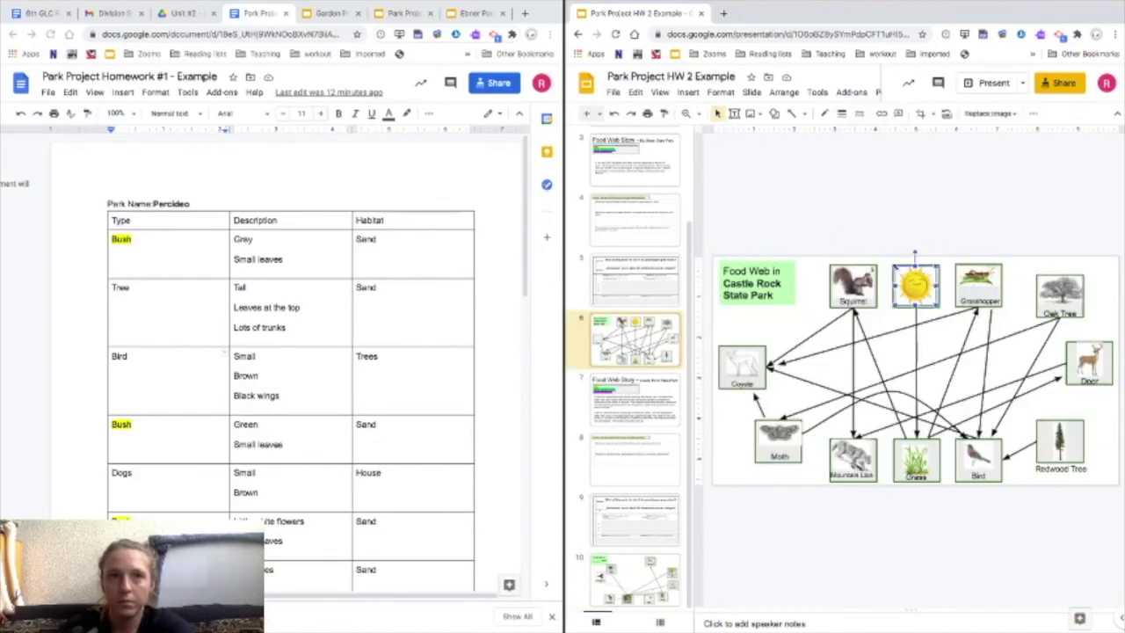
{"action": "left_click", "coordinate": [890, 265]}
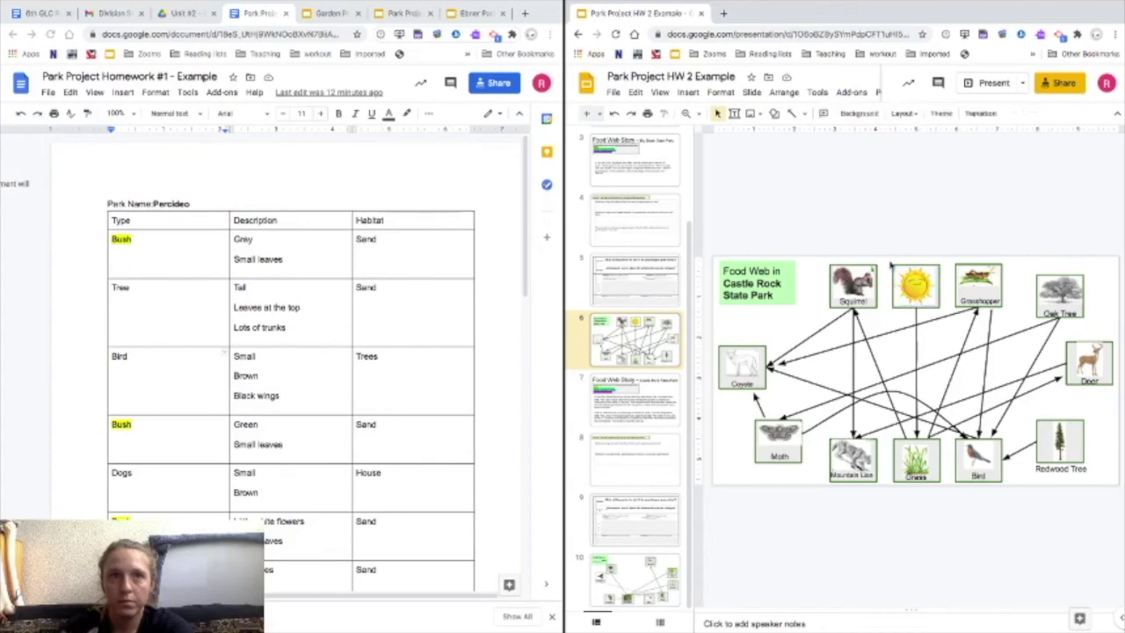
{"action": "left_click", "coordinate": [917, 288]}
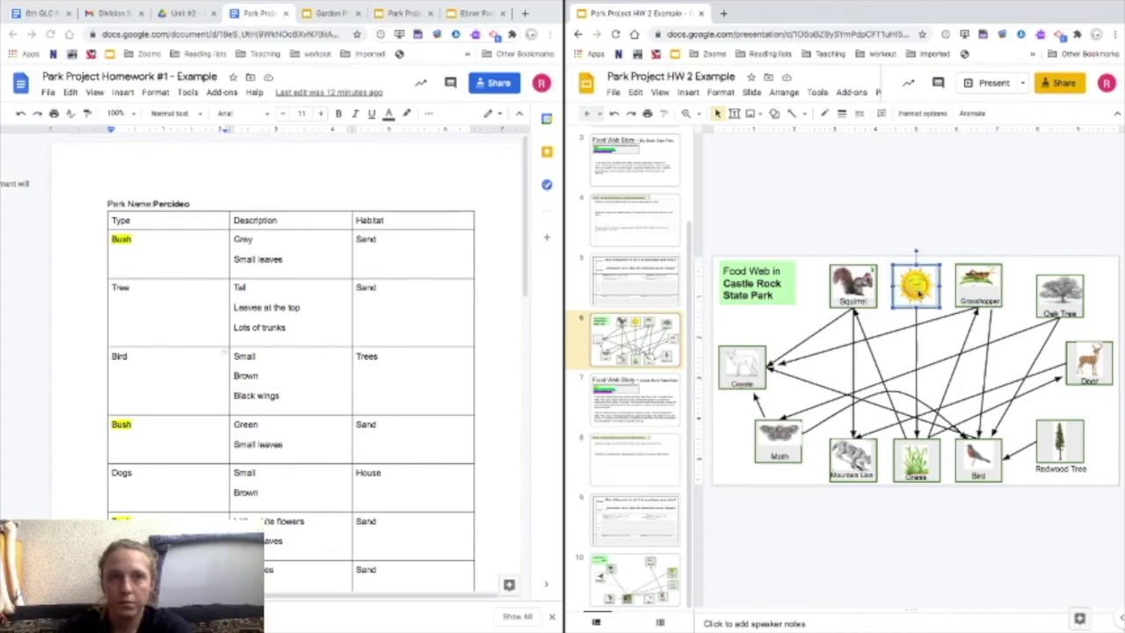
{"action": "left_click", "coordinate": [637, 573]}
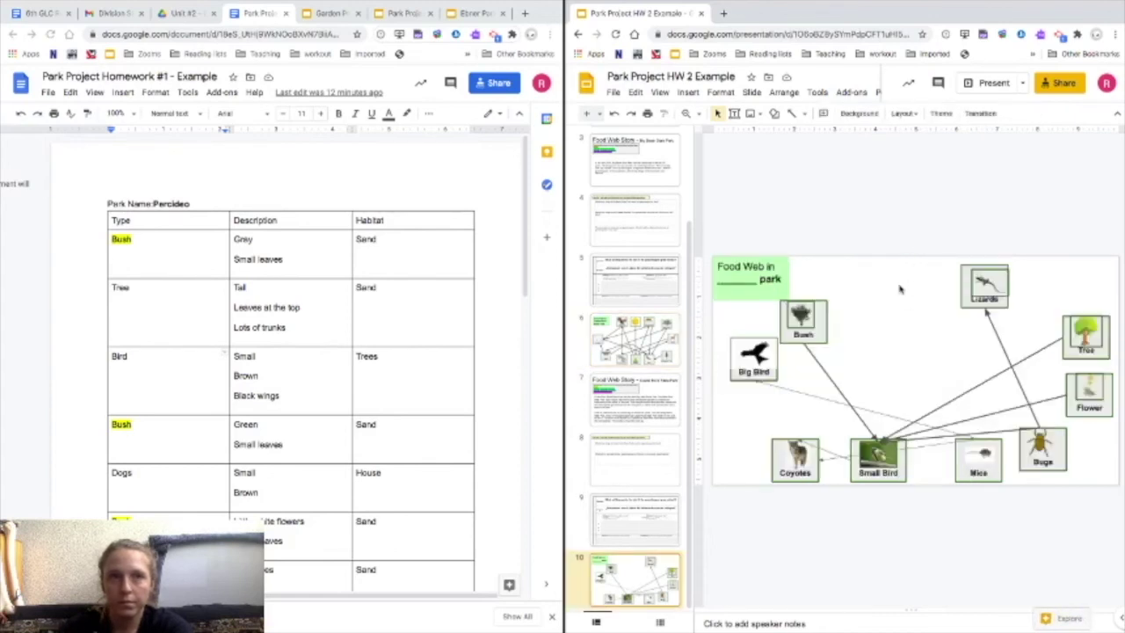
{"action": "key", "text": "ctrl+v"}
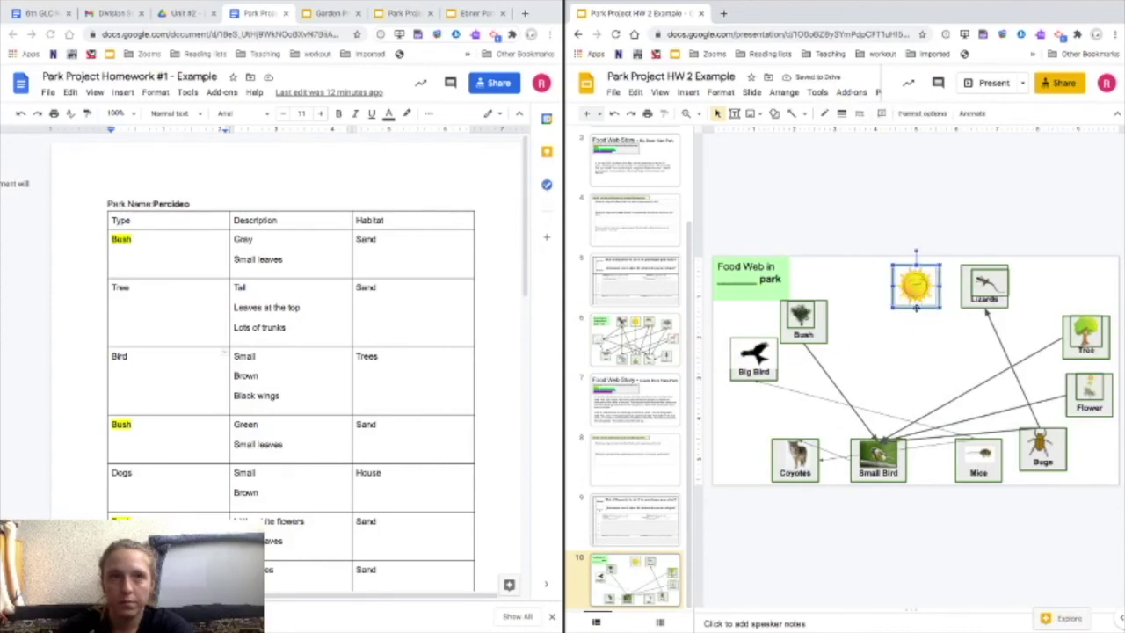
{"action": "left_click_drag", "start_coordinate": [916, 308], "coordinate": [889, 308]}
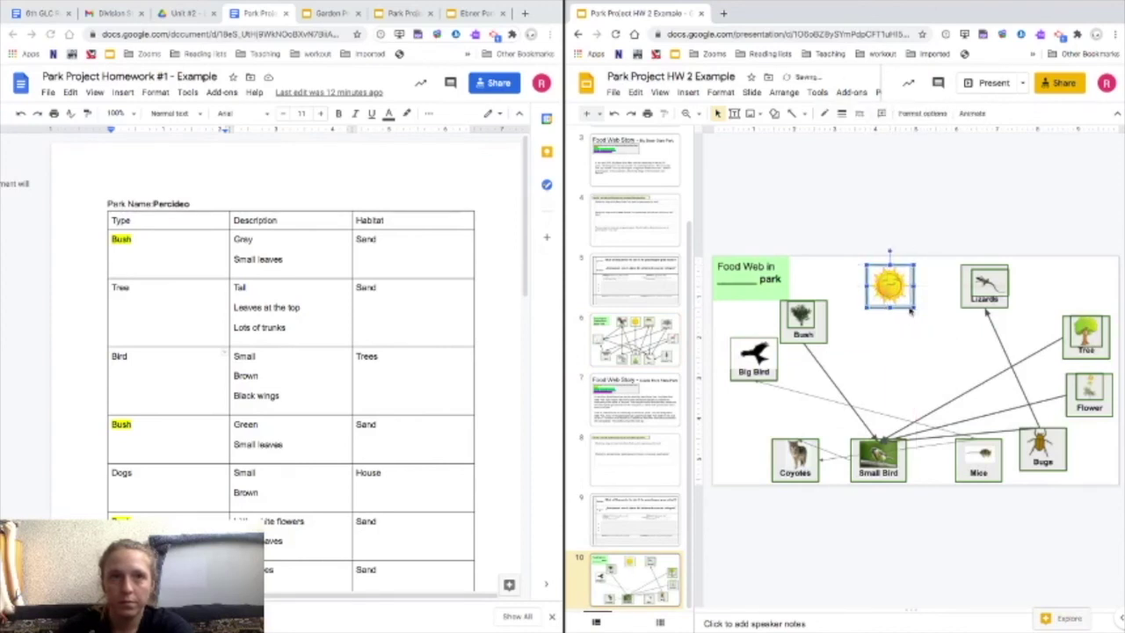
- Draw arrows from the sun to Tree, from the sun to Bush, and from the sun to Flower
{"action": "left_click", "coordinate": [792, 117]}
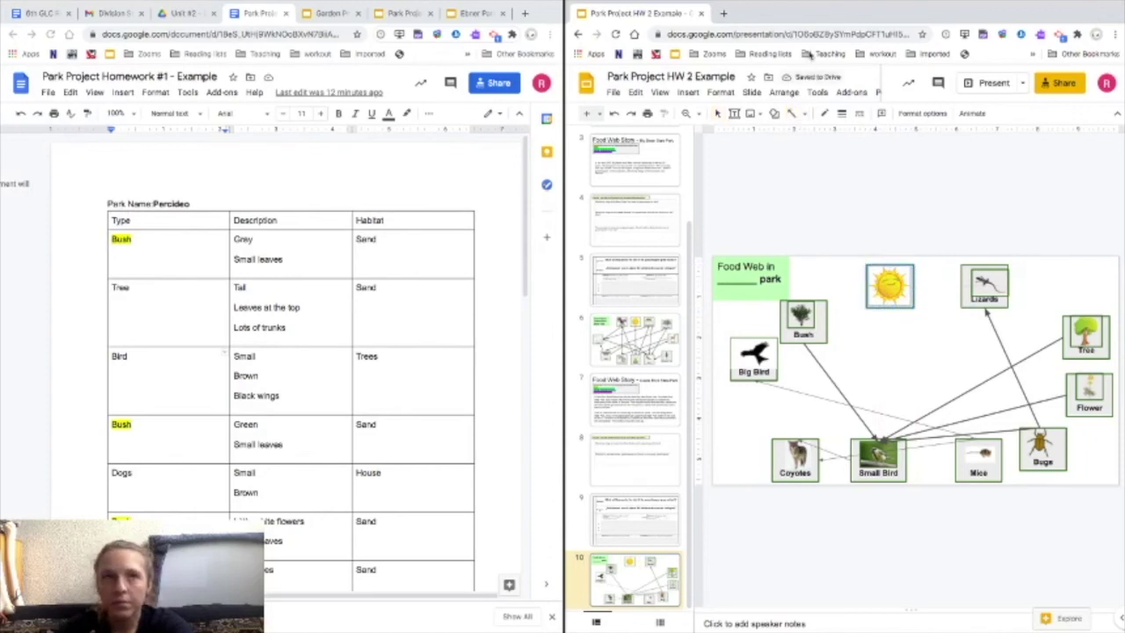
{"action": "left_click", "coordinate": [890, 286]}
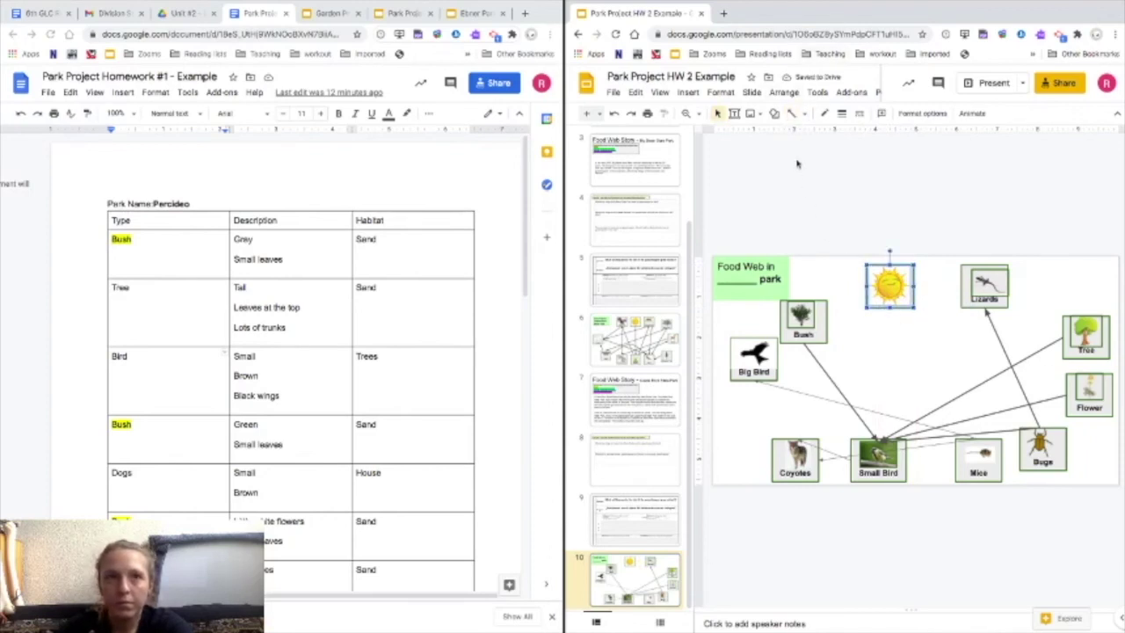
{"action": "left_click", "coordinate": [822, 174]}
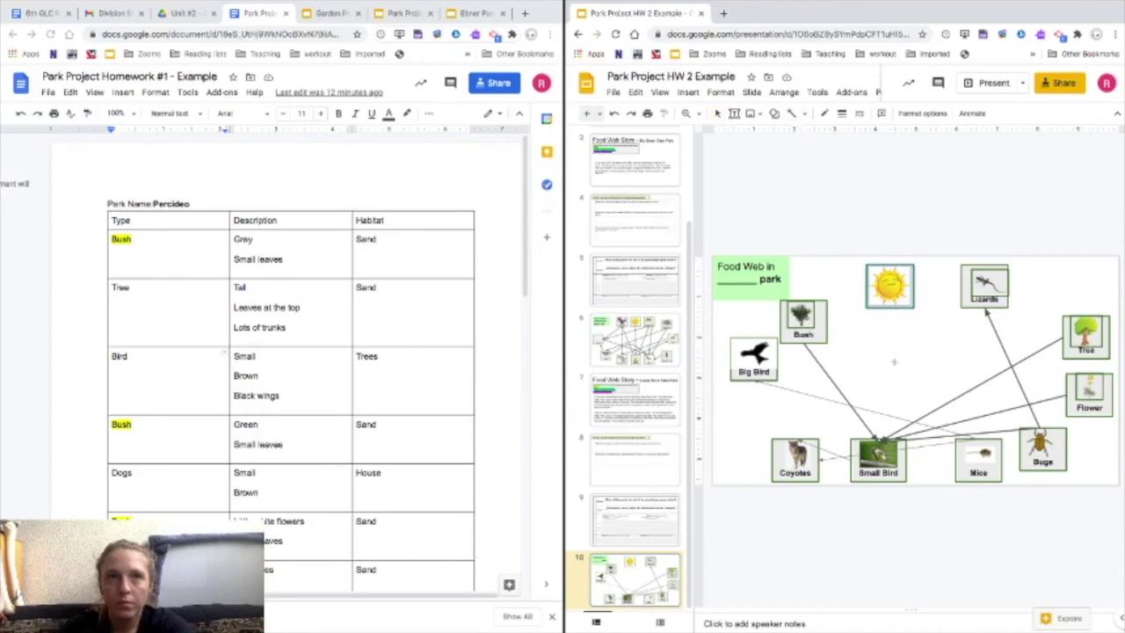
{"action": "mouse_move", "coordinate": [890, 308]}
{"action": "left_mouse_down"}
{"action": "mouse_move", "coordinate": [1002, 350]}
{"action": "mouse_move", "coordinate": [1062, 338]}
{"action": "left_mouse_up"}
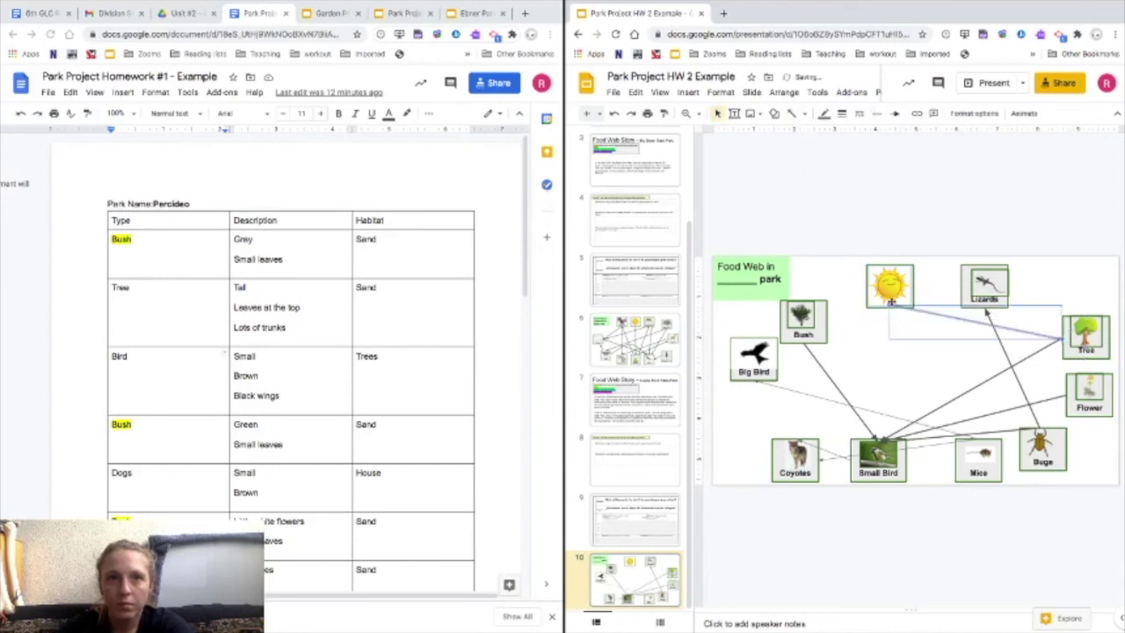
{"action": "left_click", "coordinate": [792, 114]}
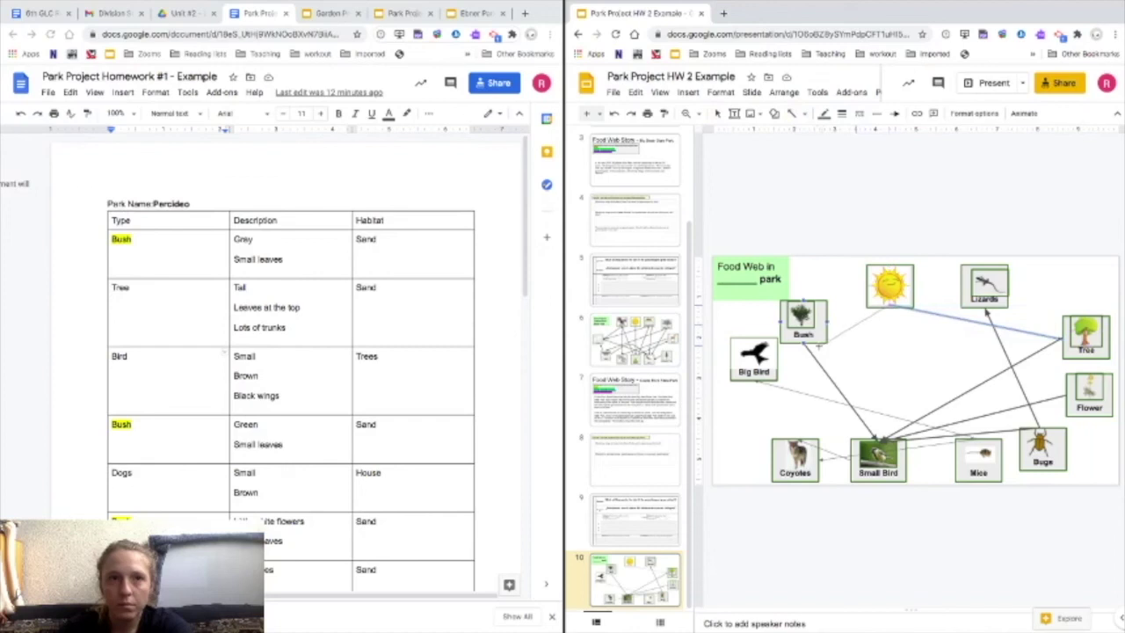
{"action": "left_click_drag", "start_coordinate": [888, 307], "coordinate": [804, 337]}
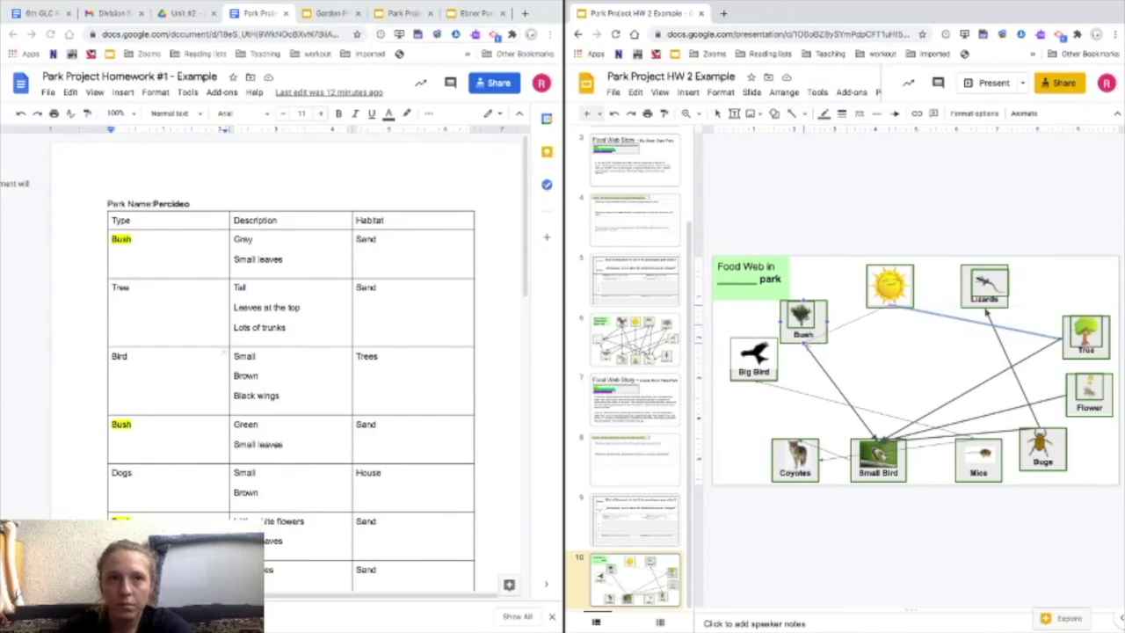
{"action": "left_click", "coordinate": [793, 116]}
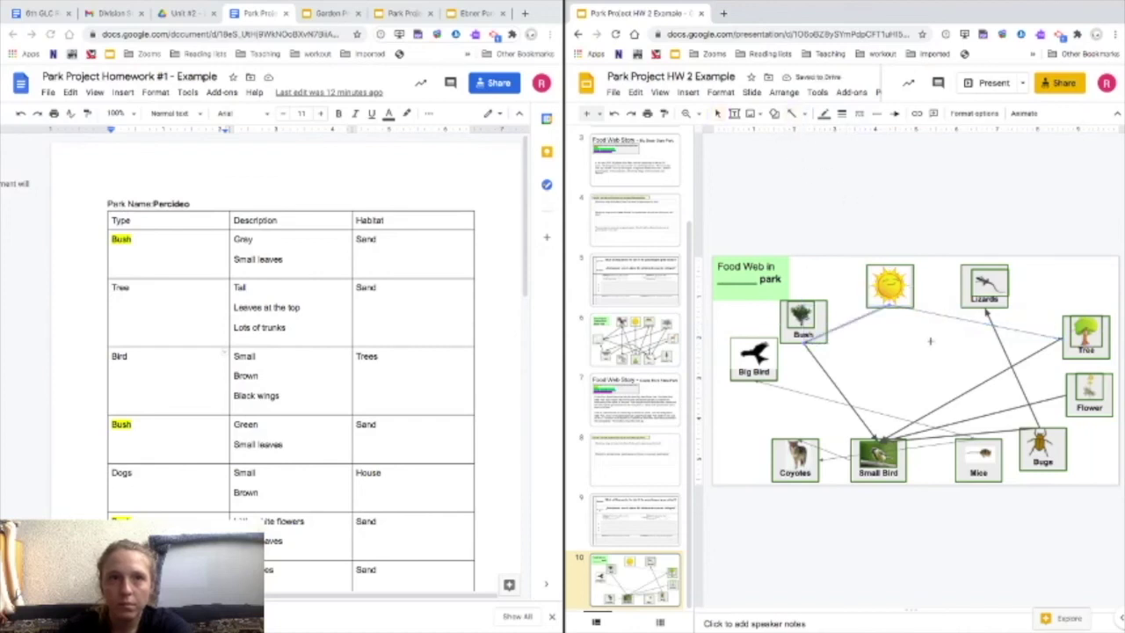
{"action": "mouse_move", "coordinate": [889, 306]}
{"action": "left_mouse_down"}
{"action": "mouse_move", "coordinate": [938, 366]}
{"action": "mouse_move", "coordinate": [1066, 395]}
{"action": "left_mouse_up"}
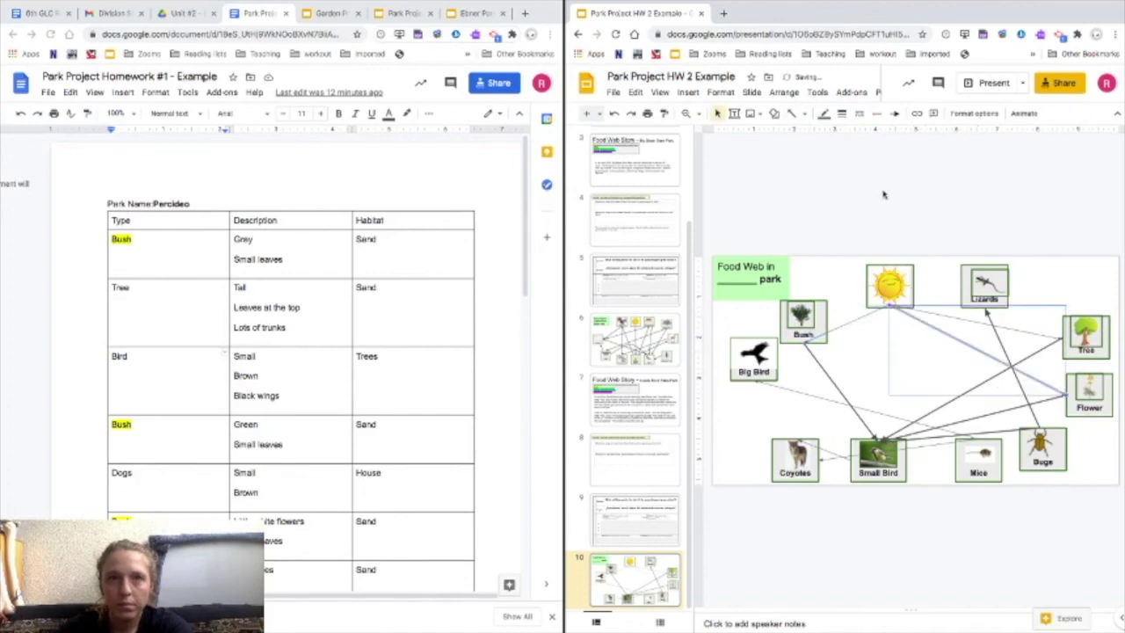
{"action": "left_click", "coordinate": [841, 115]}
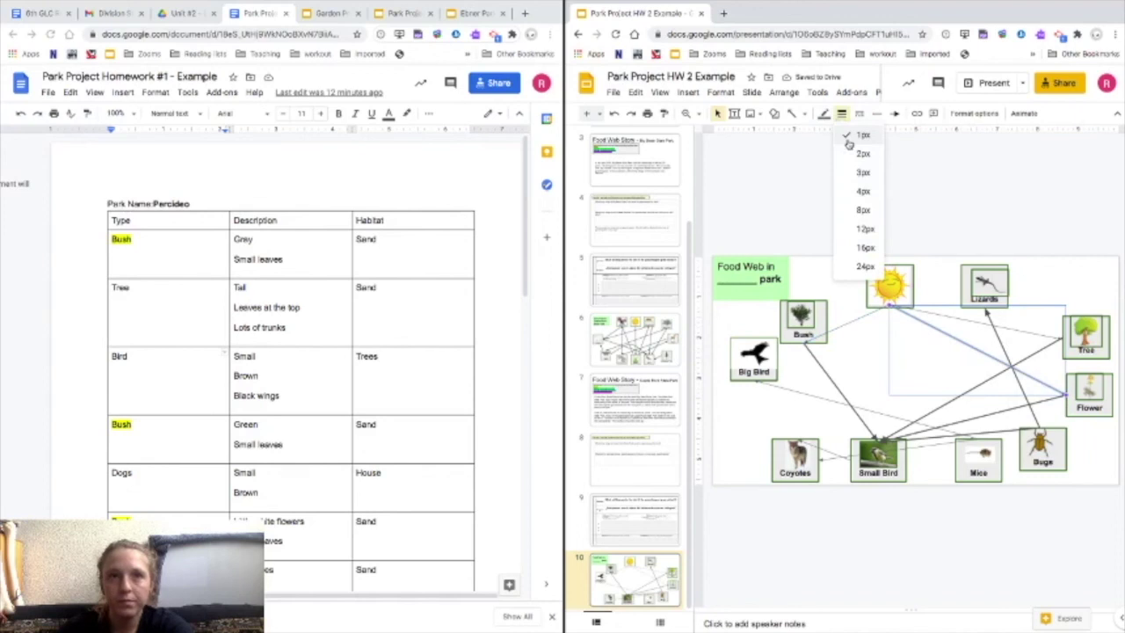
- Draw an arrow from Lizards to Big Bird and another from Big Bird to Coyotes
{"action": "left_click", "coordinate": [792, 115]}
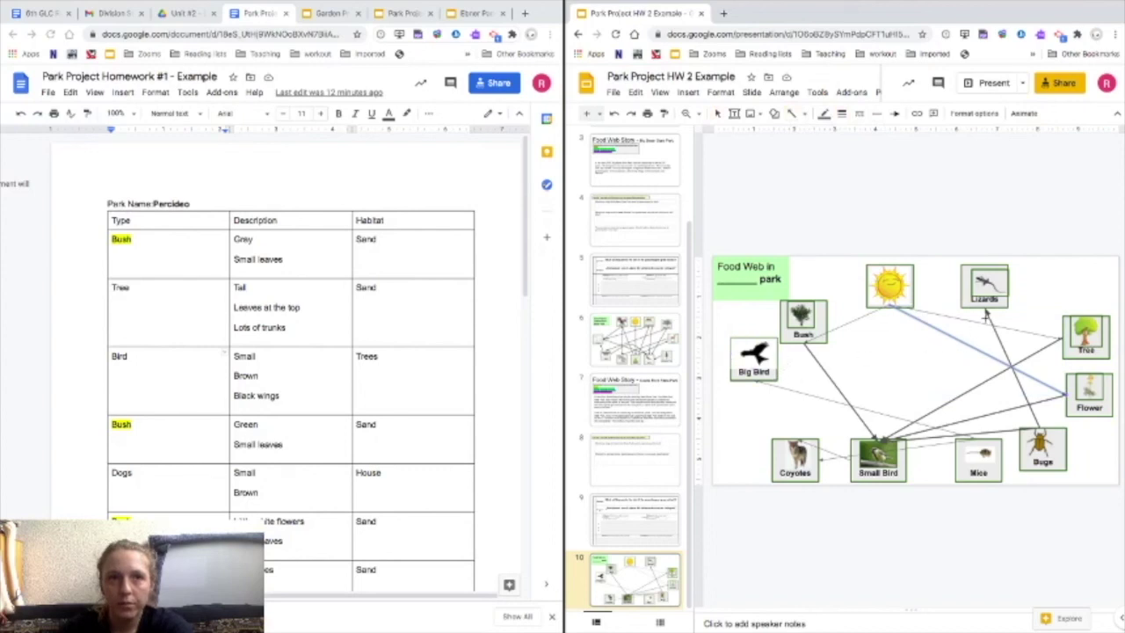
{"action": "left_click_drag", "start_coordinate": [959, 319], "coordinate": [777, 353]}
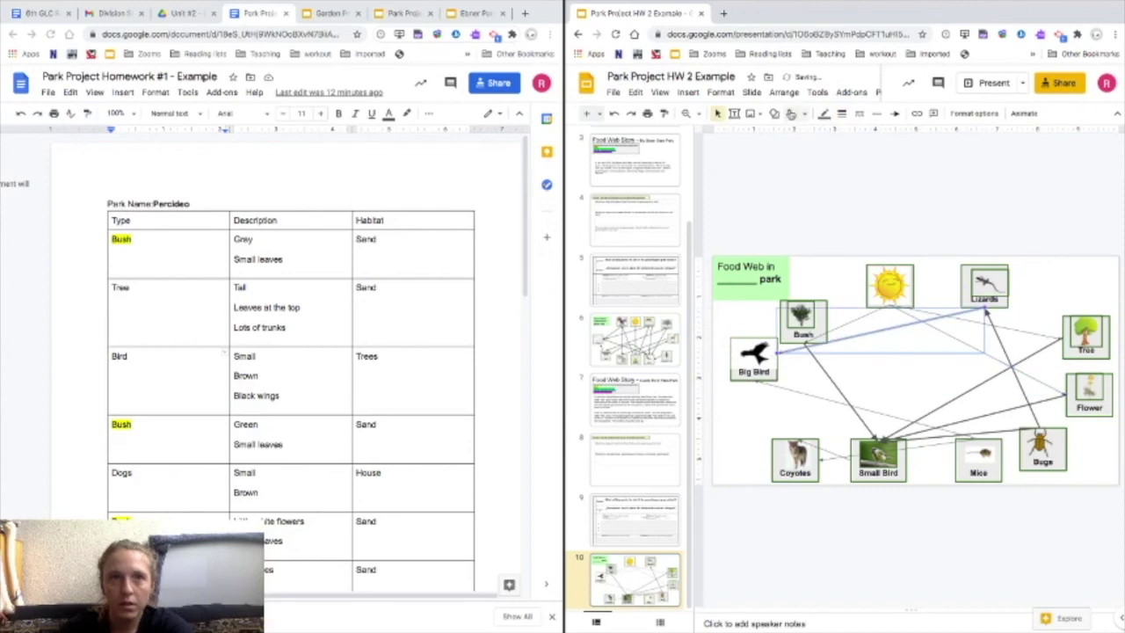
{"action": "left_click", "coordinate": [791, 114]}
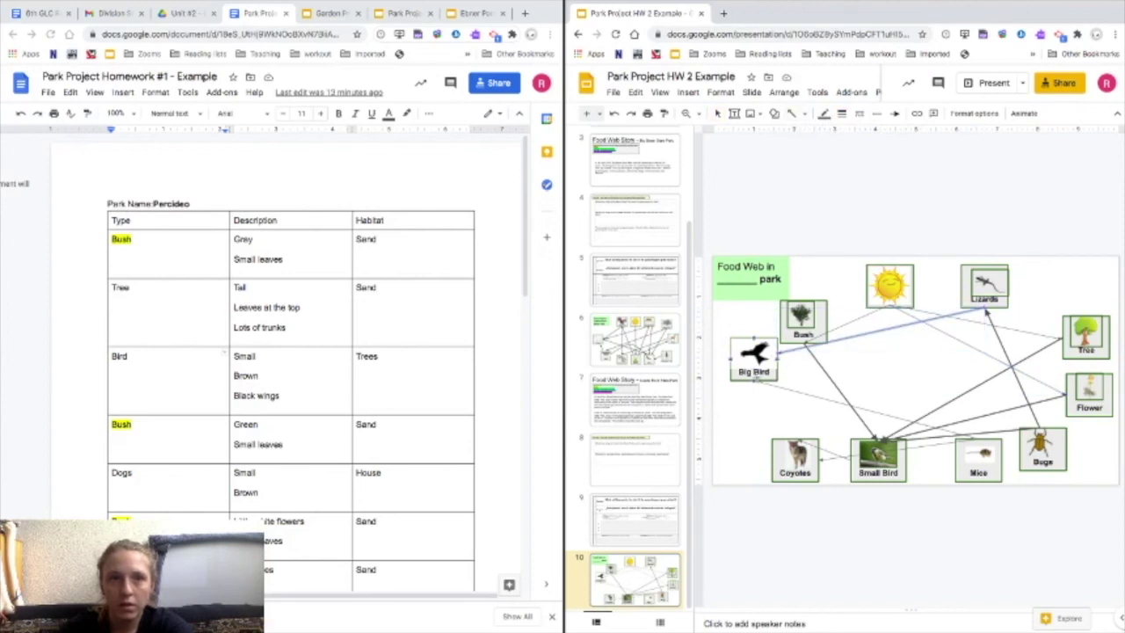
{"action": "left_click_drag", "start_coordinate": [754, 380], "coordinate": [796, 438]}
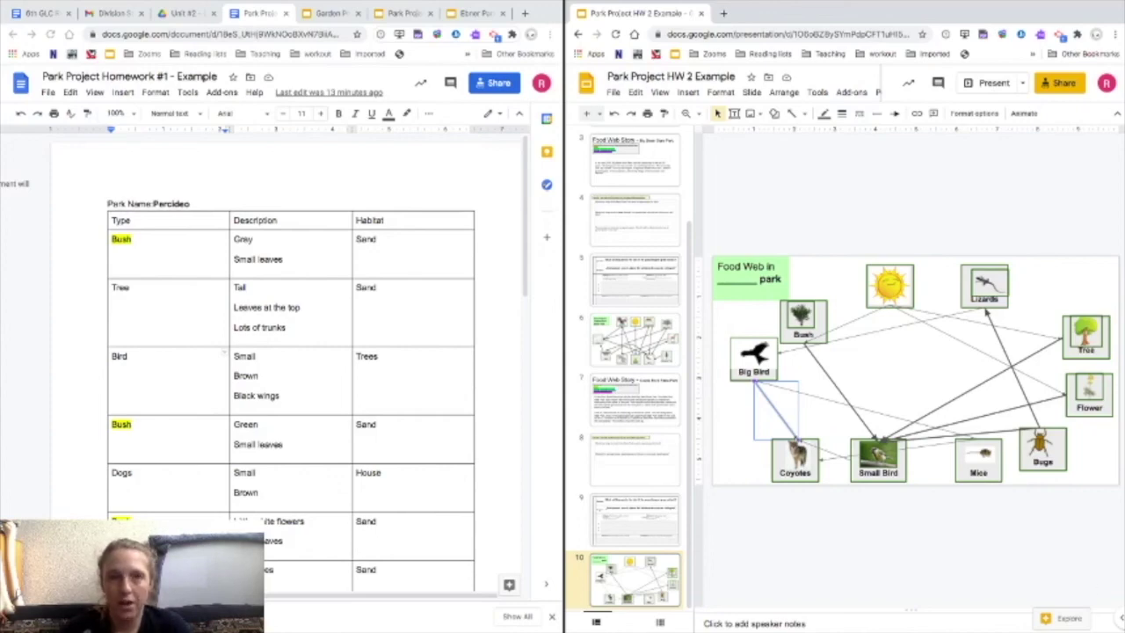
{"action": "key", "text": "ctrl+Up"}
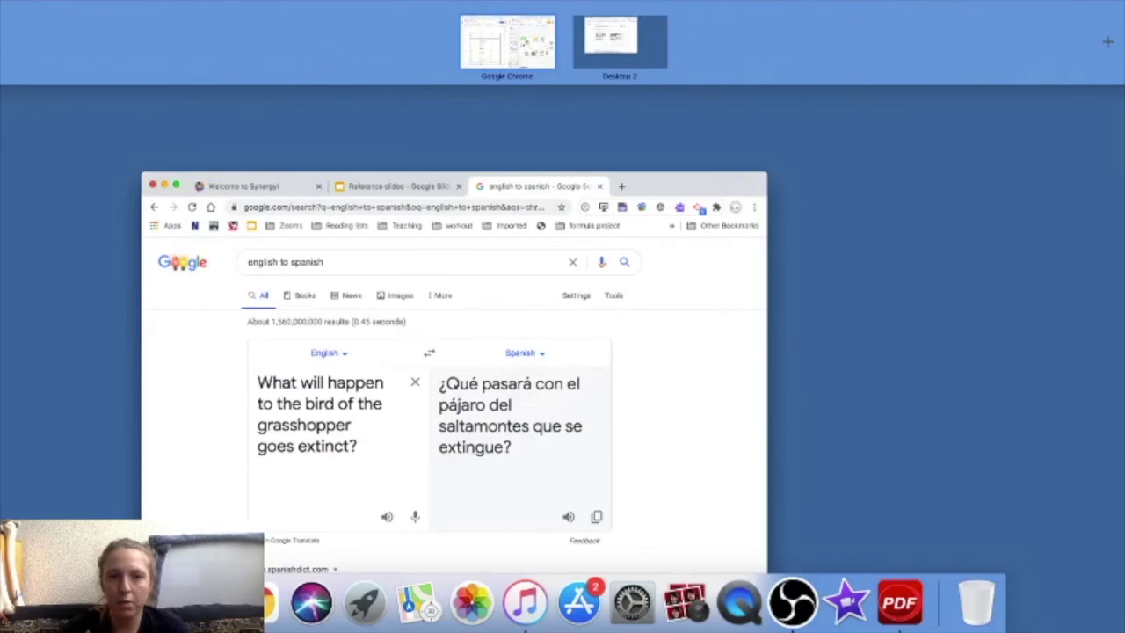
{"action": "key", "text": "ctrl+Left"}
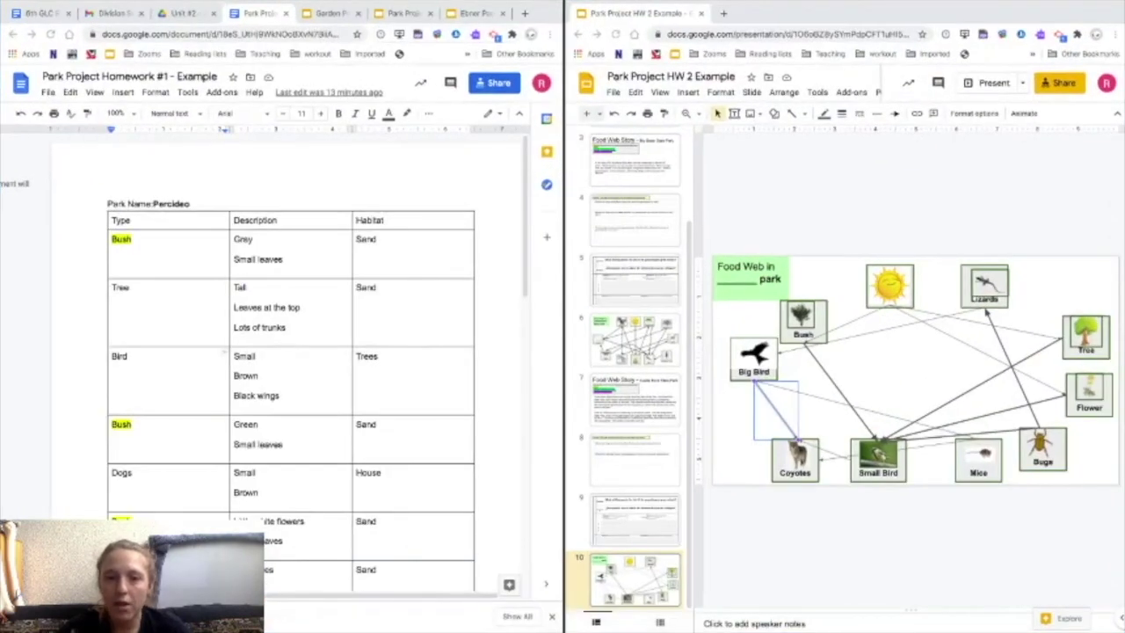